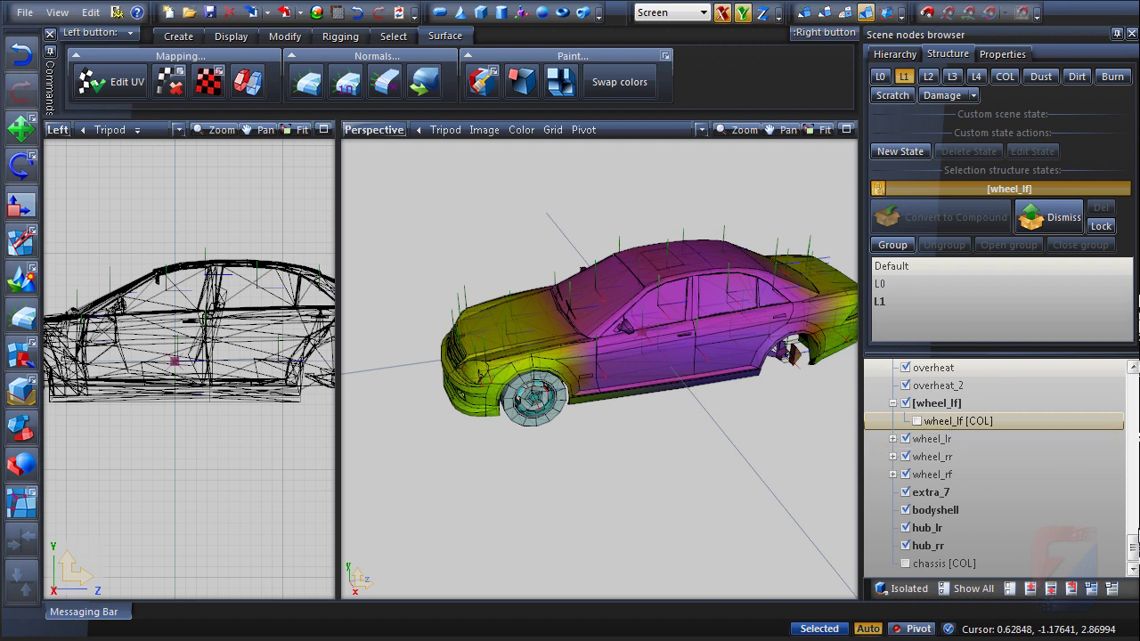
# Step: Examine the car at the L0, L1 and L2 levels of detail in a maximized perspective view
pyautogui.moveTo(1133, 549); pyautogui.dragTo(1134, 382)
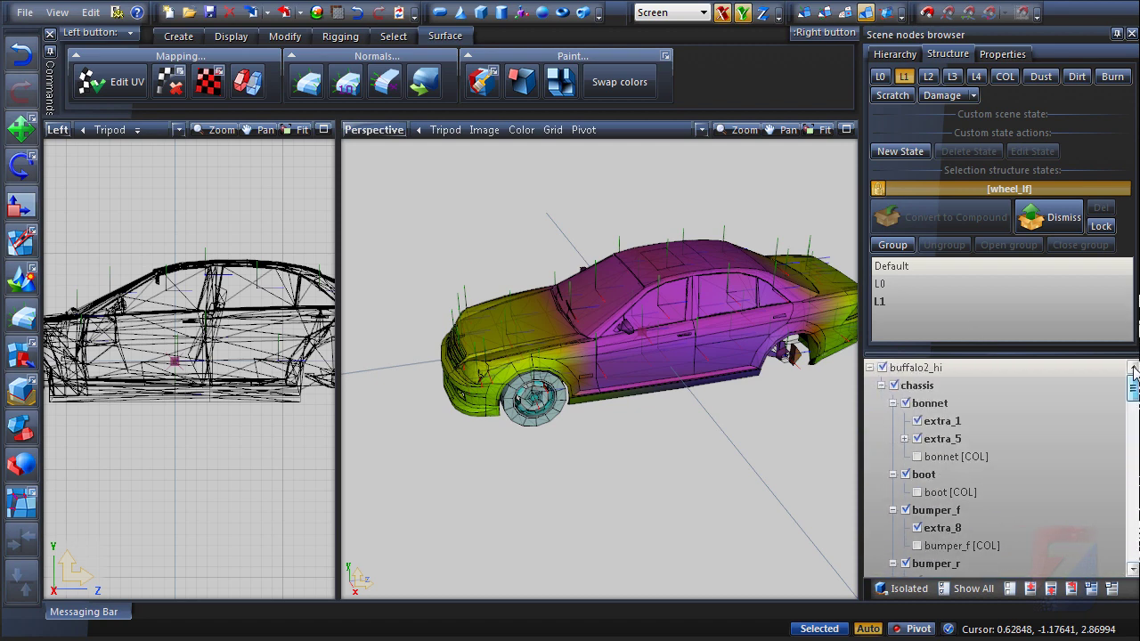
pyautogui.click(880, 191)
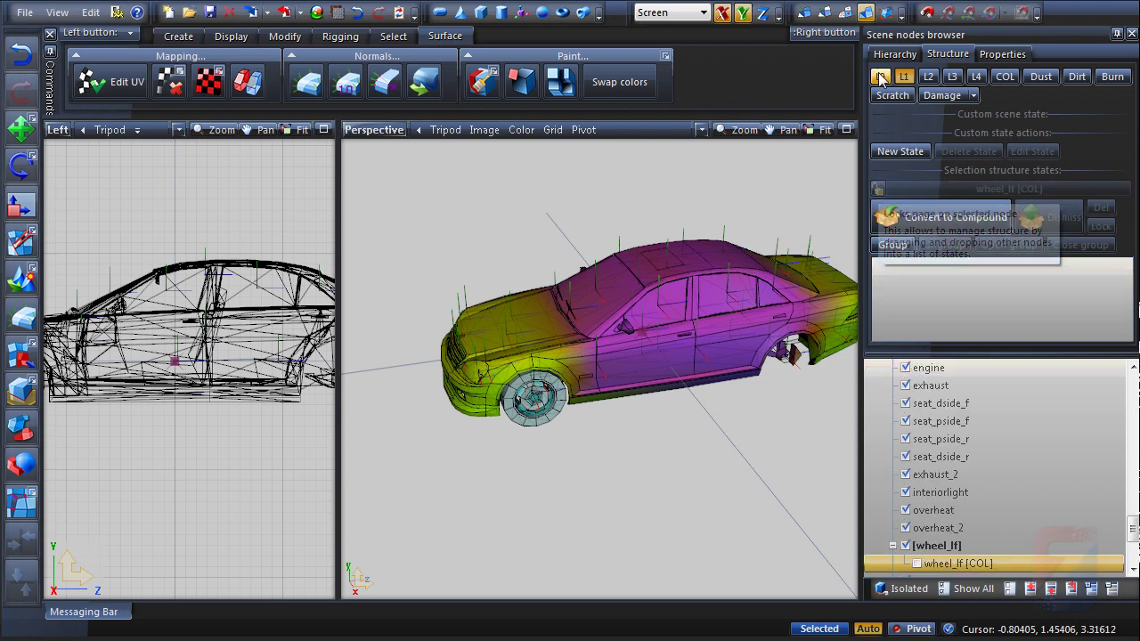
pyautogui.click(880, 76)
pyautogui.click(847, 129)
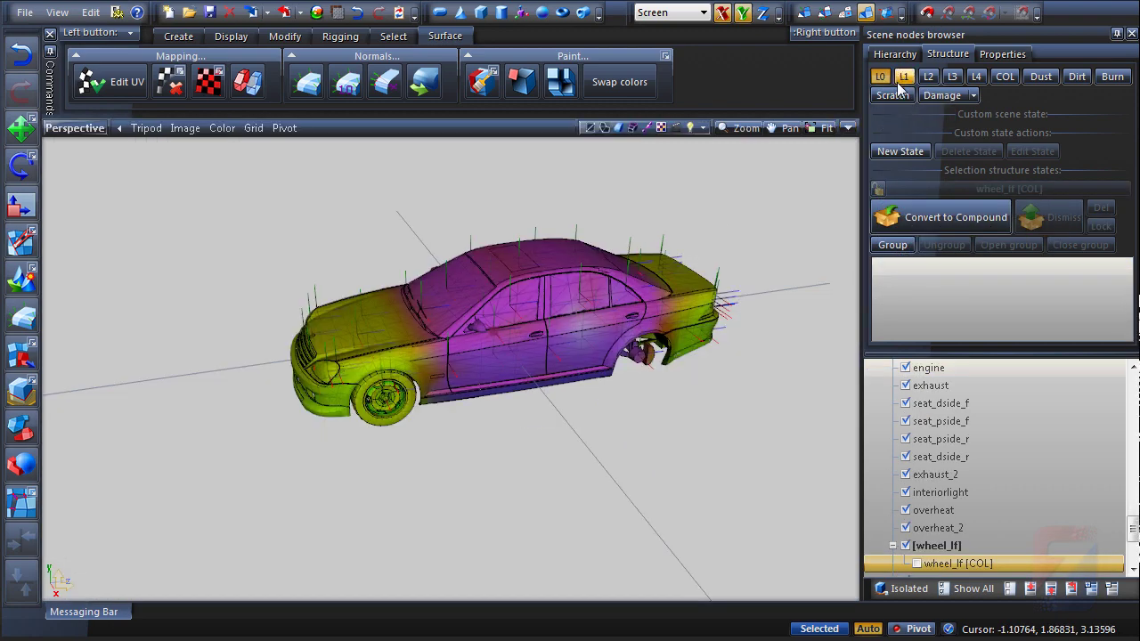
pyautogui.scroll(4, 618, 269)
pyautogui.moveTo(573, 325); pyautogui.dragTo(657, 318, button='middle')
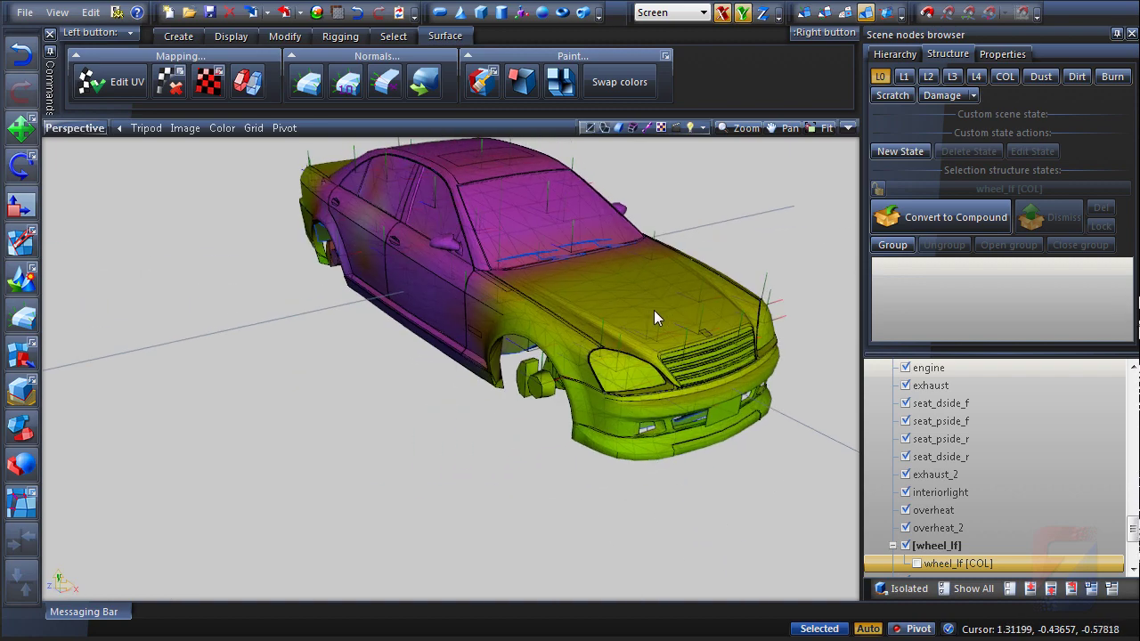
pyautogui.click(904, 78)
pyautogui.moveTo(783, 204); pyautogui.dragTo(784, 169, button='middle')
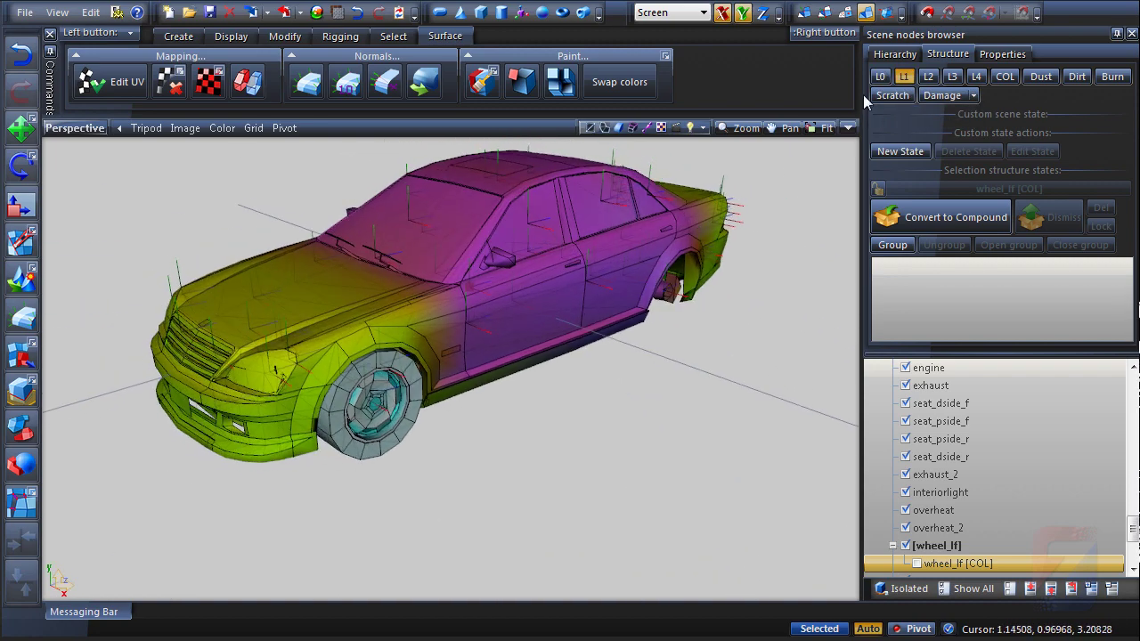
pyautogui.click(928, 77)
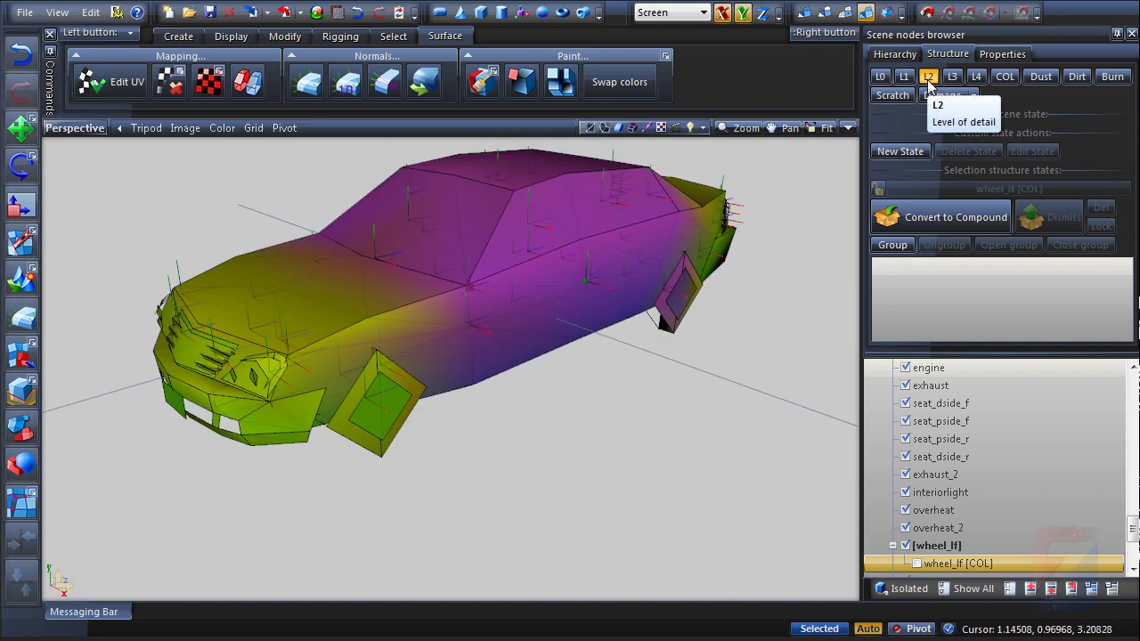
pyautogui.click(880, 77)
# Step: Assign extra_5_L0 to the L0 state and extra_5_L1 to the L1 state of the extra_5 compound under bonnet
pyautogui.scroll(10, 1033, 437)
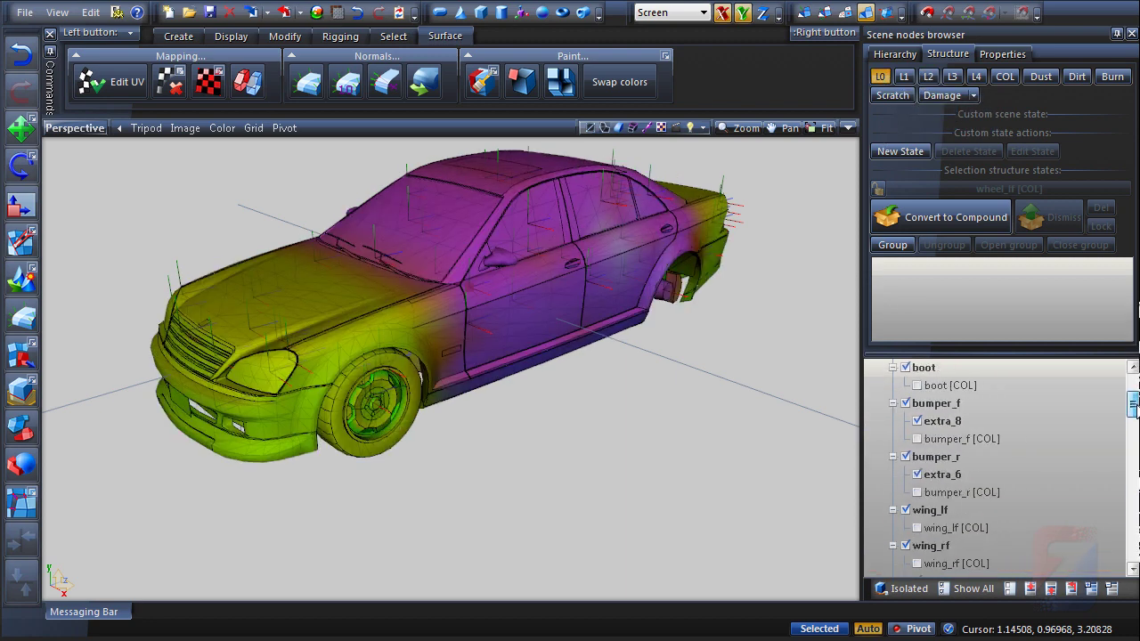
pyautogui.click(904, 440)
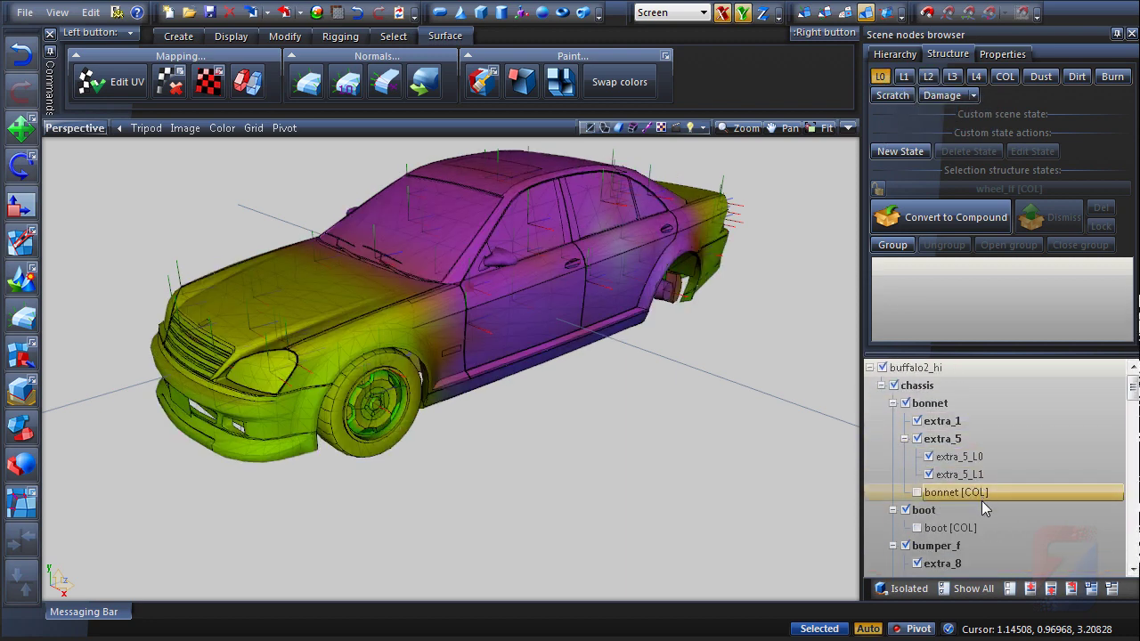
pyautogui.click(970, 439)
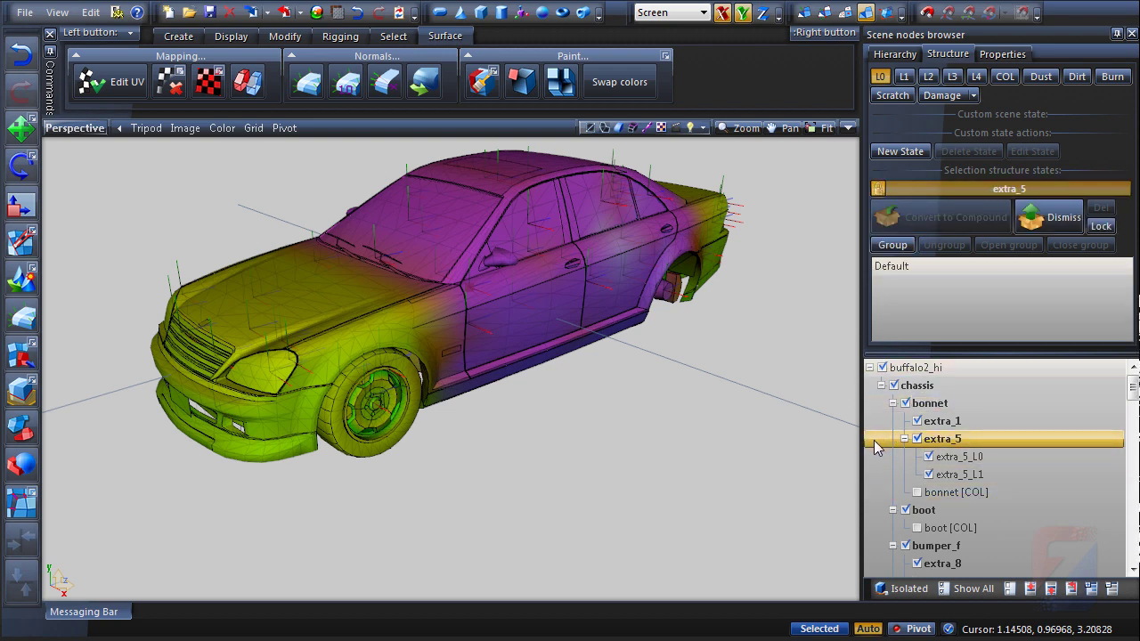
pyautogui.moveTo(950, 463); pyautogui.dragTo(925, 289)
pyautogui.click(905, 78)
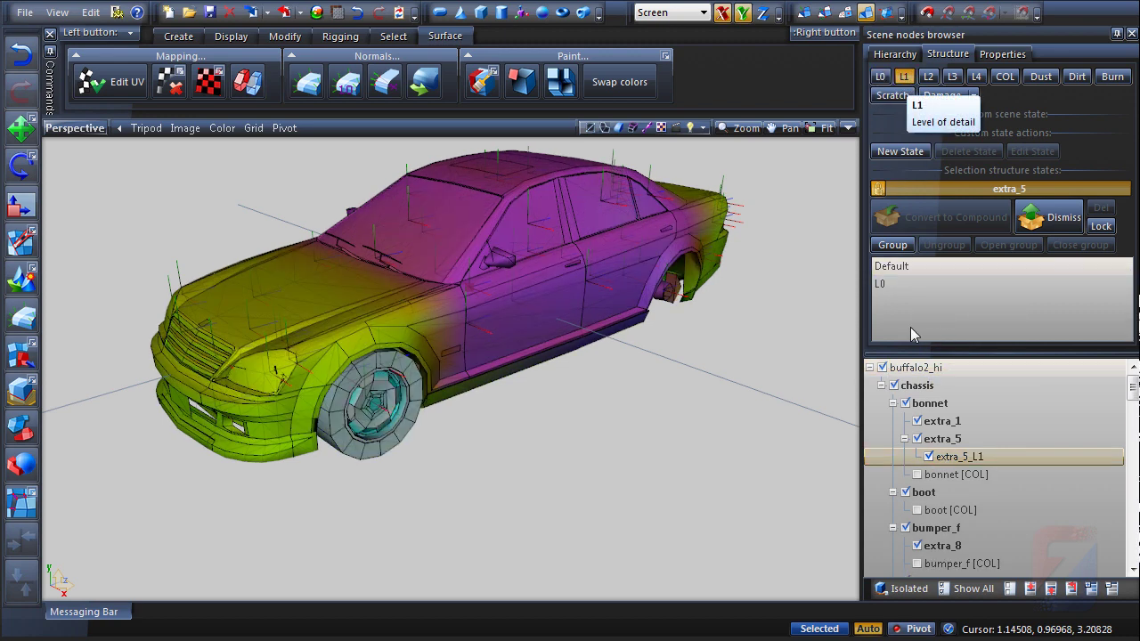
pyautogui.moveTo(959, 456); pyautogui.dragTo(897, 316)
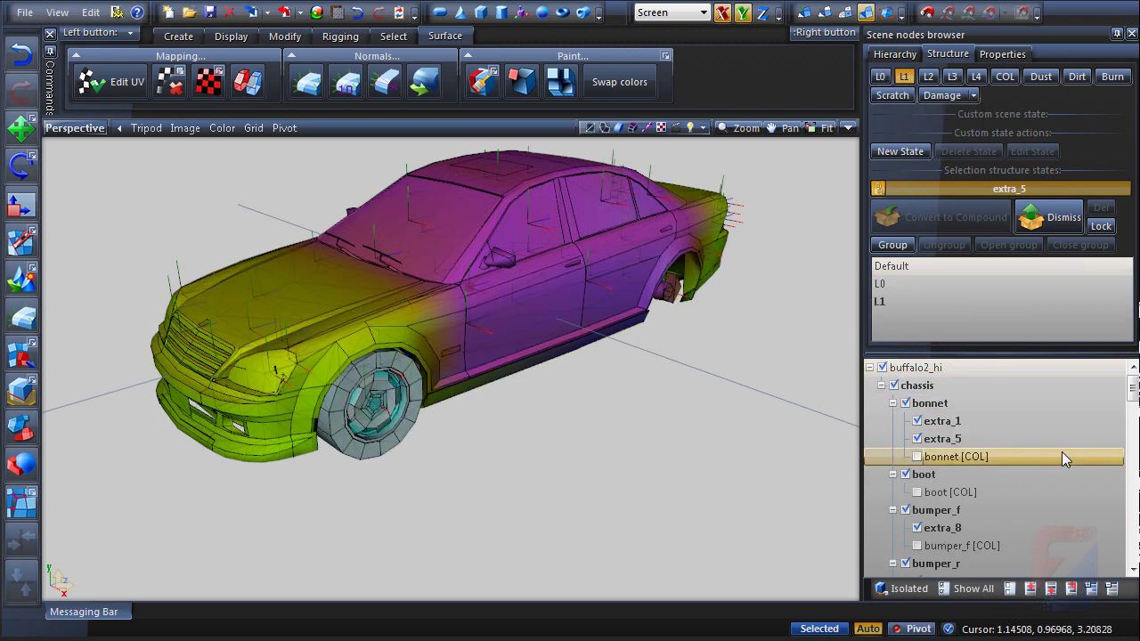
# Step: Switch the scene to the COL state and convert the boot, bumper, wheel and other [COL] nodes to compounds
pyautogui.moveTo(1137, 396)
pyautogui.mouseDown()
pyautogui.moveTo(1138, 426)
pyautogui.moveTo(1138, 395)
pyautogui.mouseUp()
pyautogui.click(878, 198)
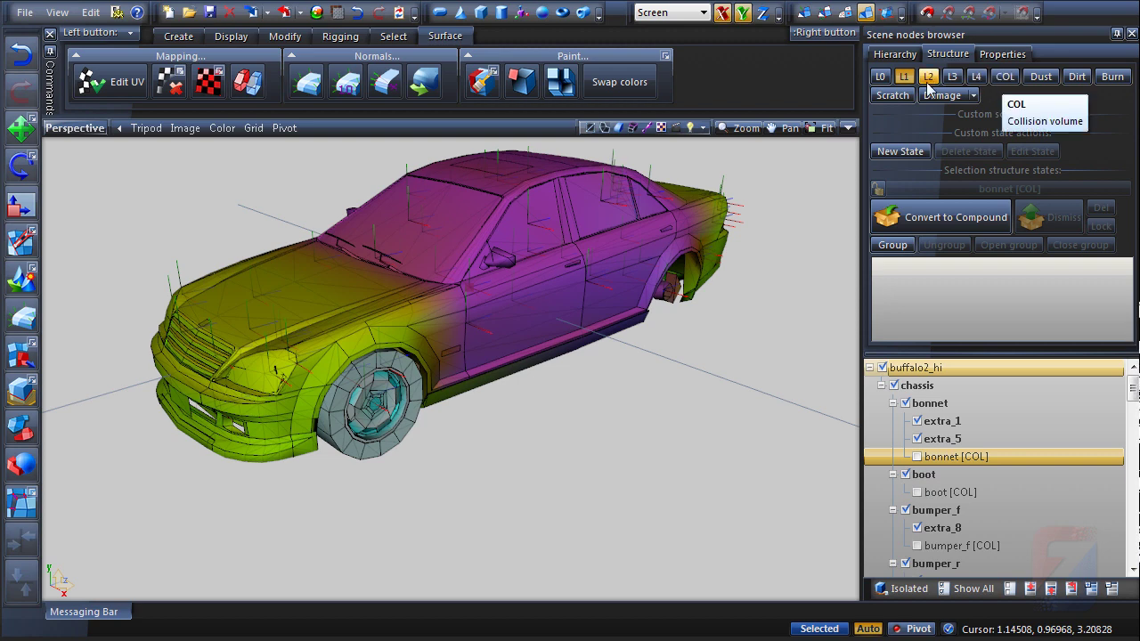
pyautogui.click(929, 85)
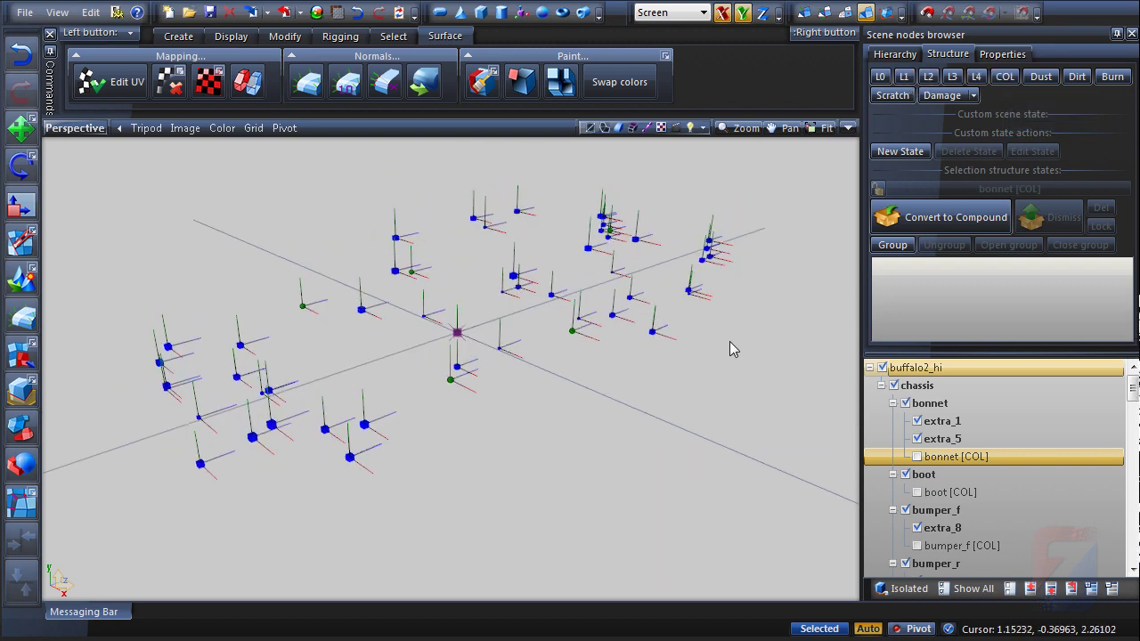
pyautogui.scroll(-2, 729, 348)
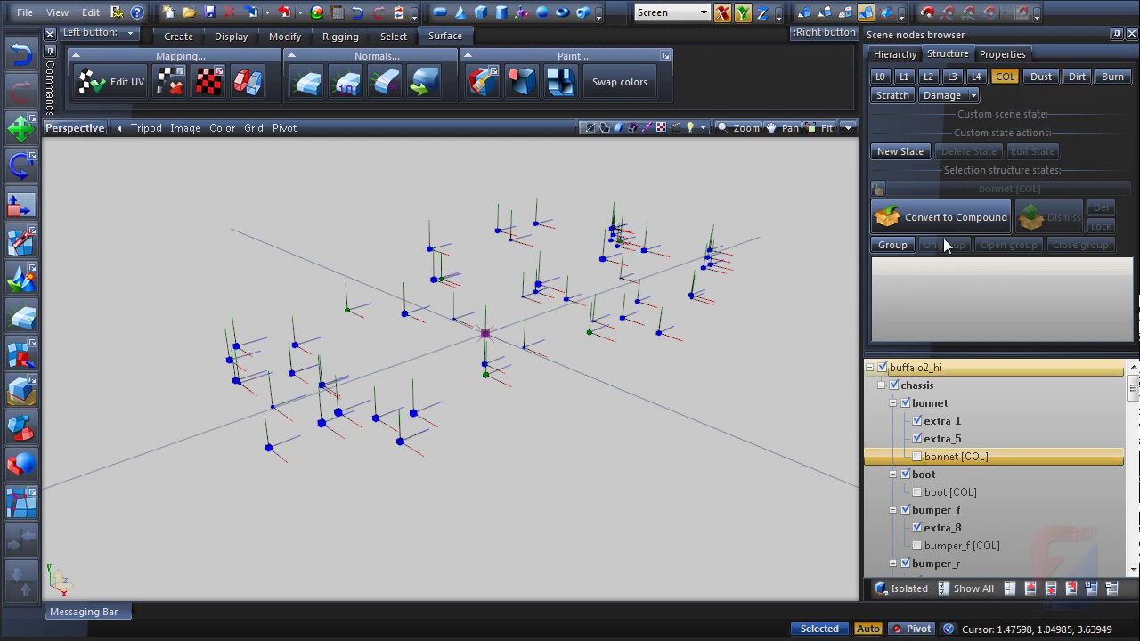
pyautogui.click(949, 492)
pyautogui.click(942, 220)
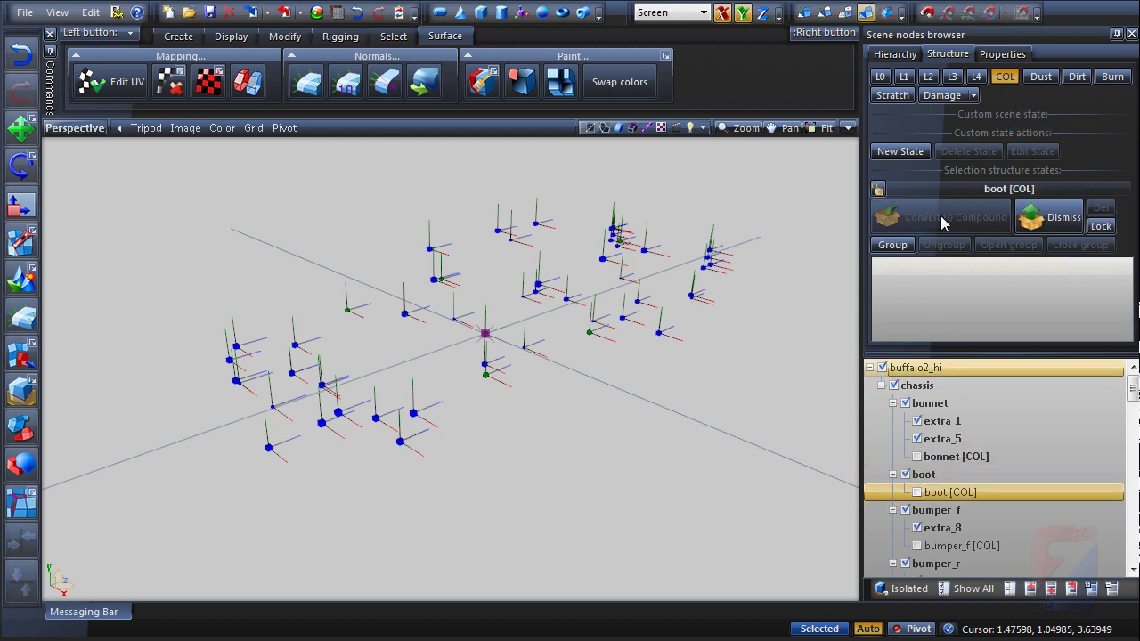
pyautogui.click(944, 545)
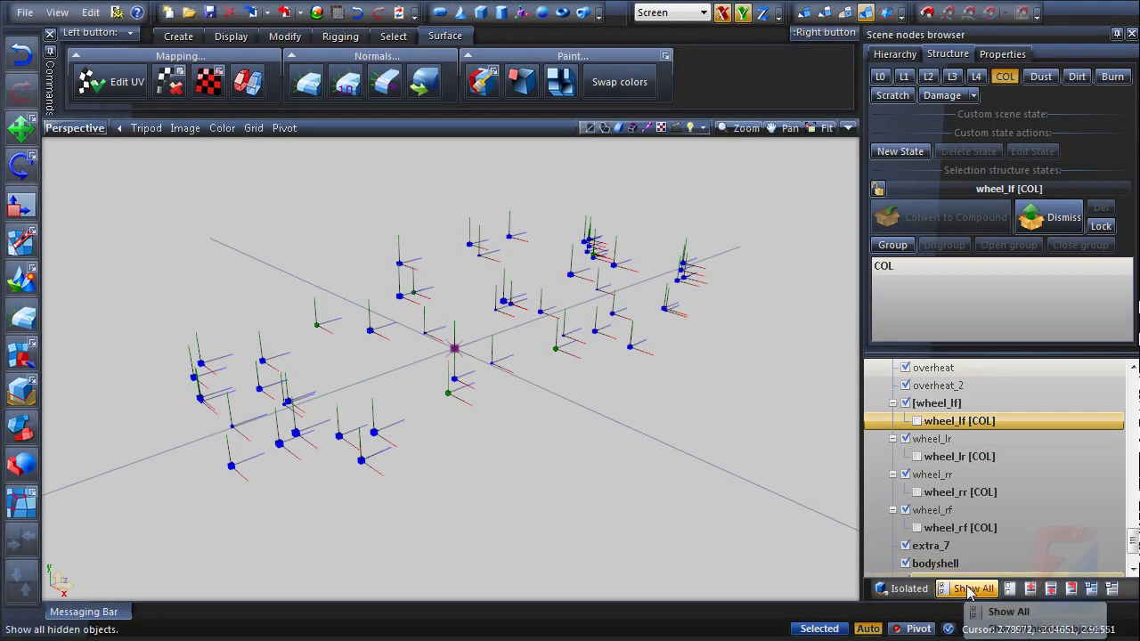
# Step: Show all hidden objects and inspect the collision volumes of the body and wheels
pyautogui.click(964, 589)
pyautogui.moveTo(700, 414); pyautogui.dragTo(462, 436, button='middle')
pyautogui.moveTo(603, 452); pyautogui.dragTo(501, 470, button='middle')
pyautogui.moveTo(575, 472); pyautogui.dragTo(722, 239, button='middle')
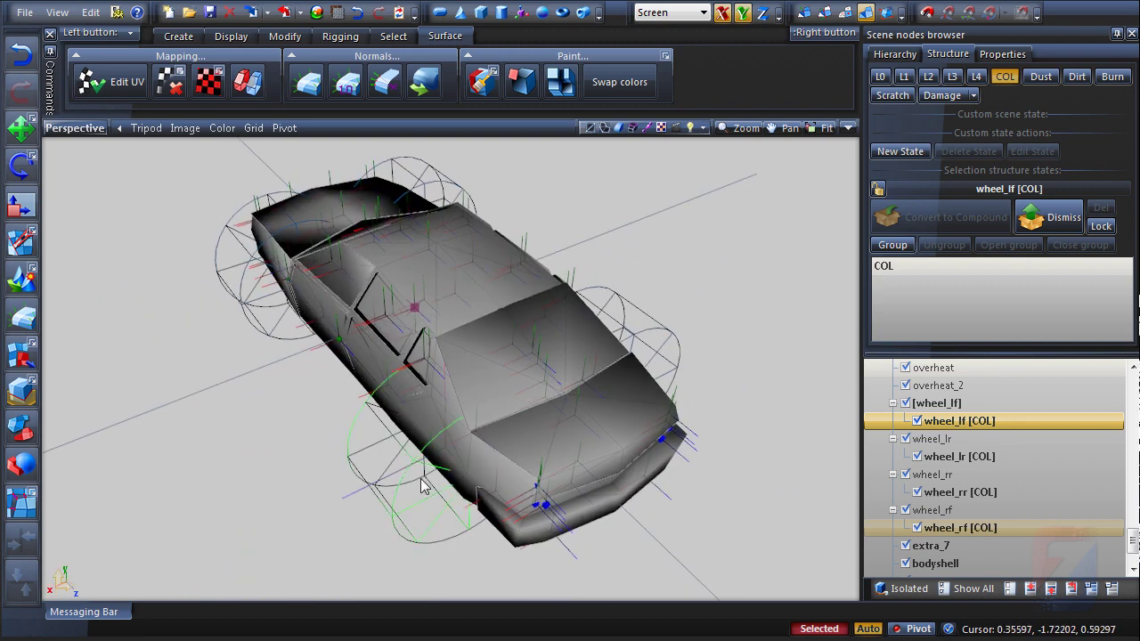
# Step: Set the axis of the wheel collision cylinders to X in the dummy node properties and apply it
pyautogui.click(998, 54)
pyautogui.click(1024, 278)
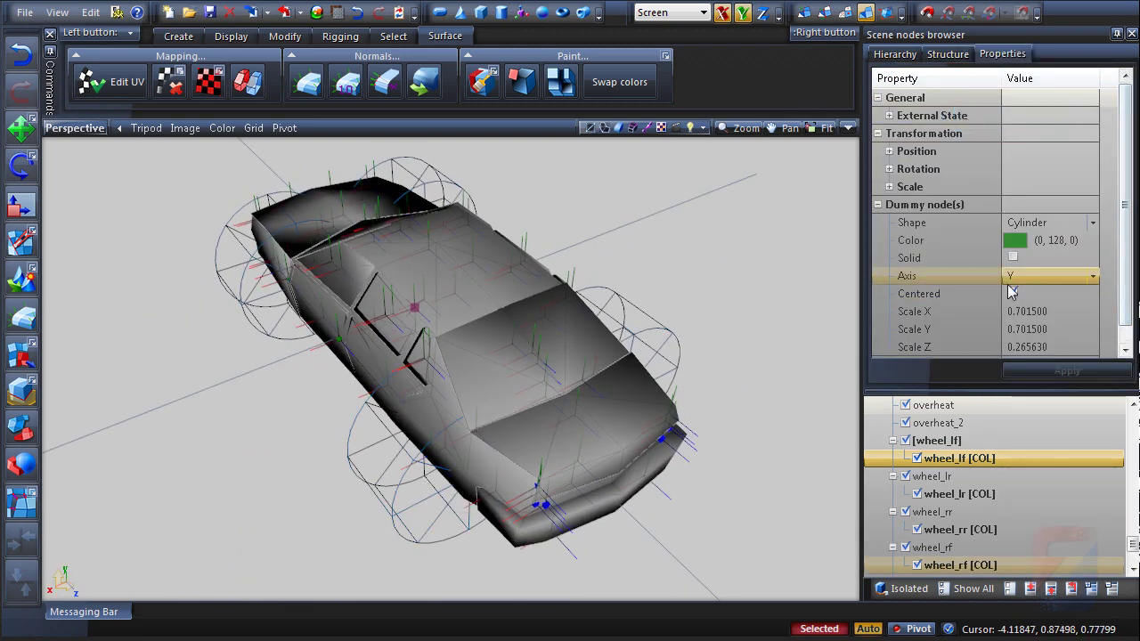
pyautogui.click(1026, 278)
pyautogui.click(1022, 306)
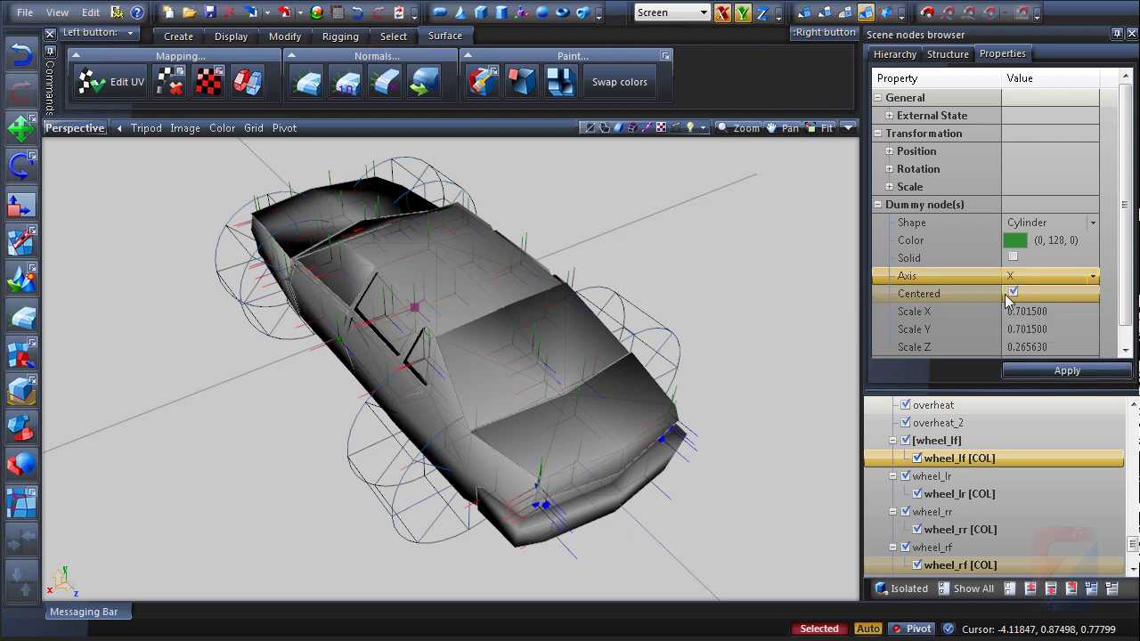
pyautogui.click(1013, 293)
pyautogui.click(1056, 378)
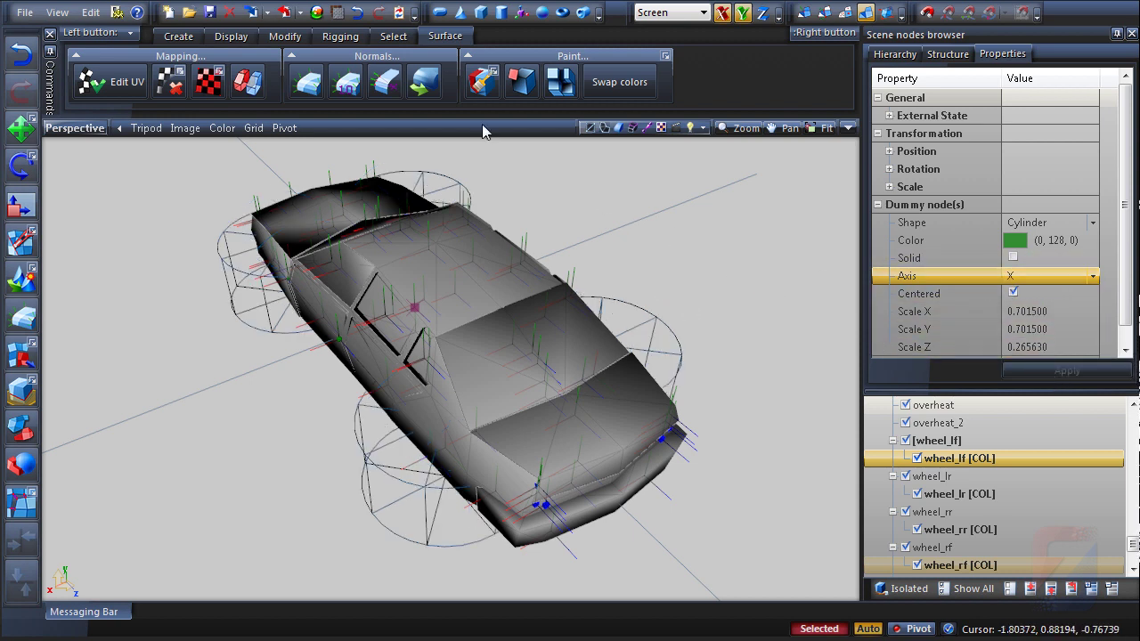
# Step: Reset the orientation of the selected wheel collision cylinders' local axes to world
pyautogui.click(231, 36)
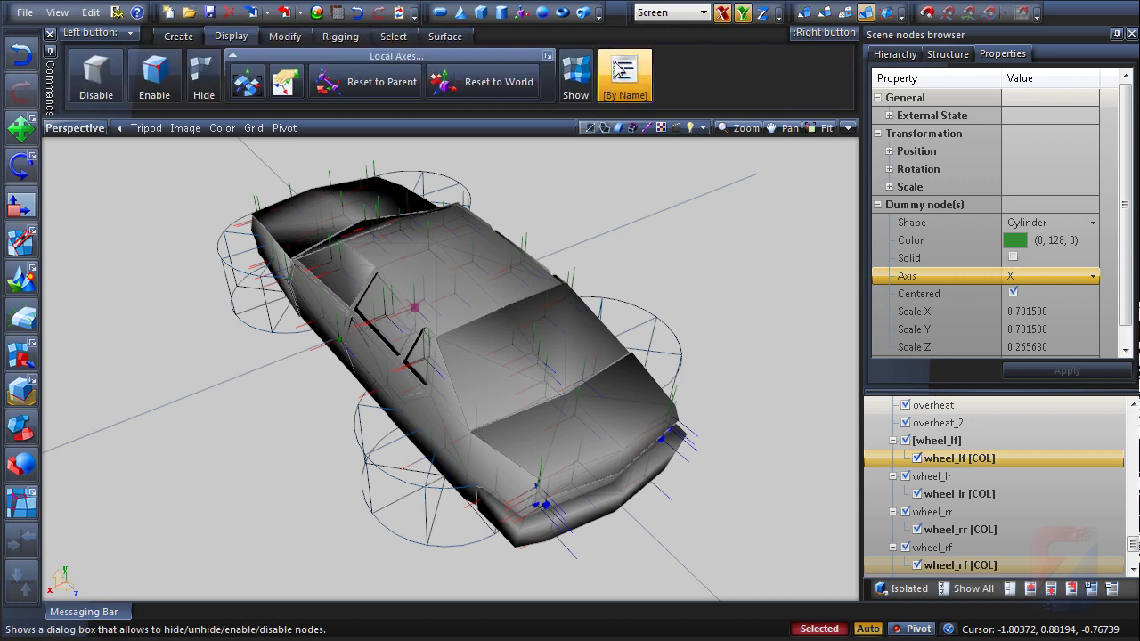
pyautogui.click(548, 56)
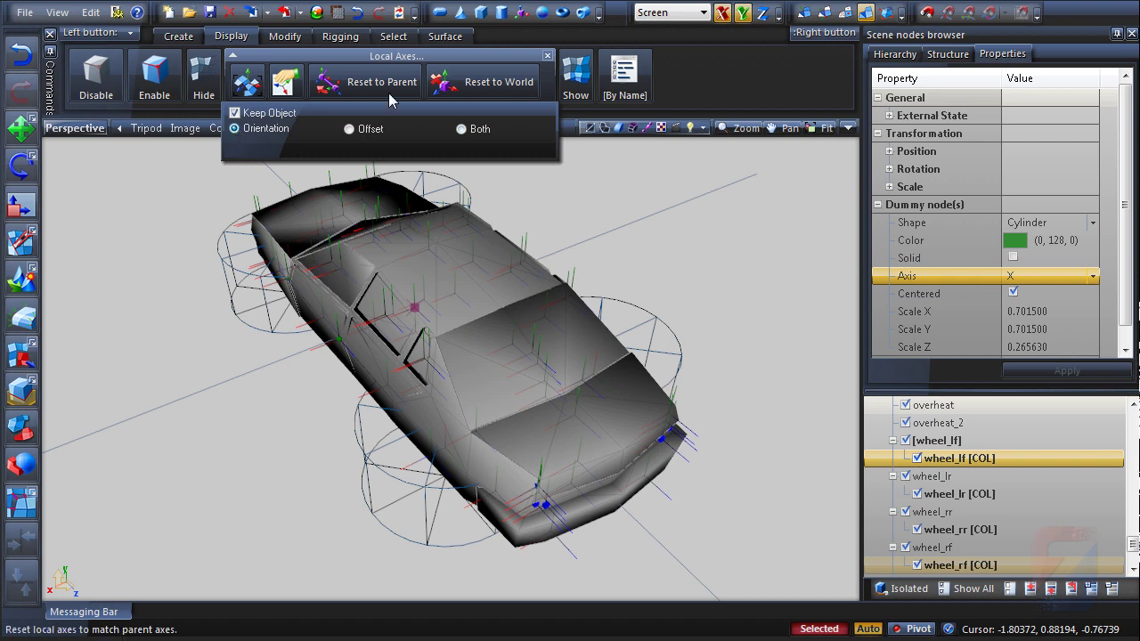
pyautogui.click(445, 80)
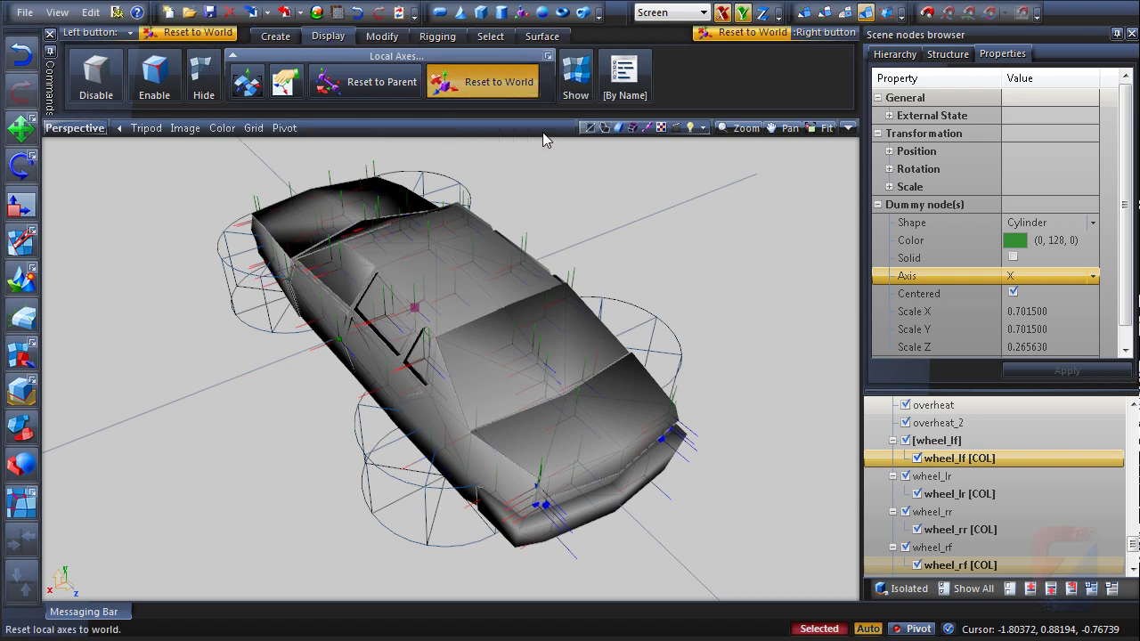
pyautogui.moveTo(693, 429); pyautogui.dragTo(712, 430, button='middle')
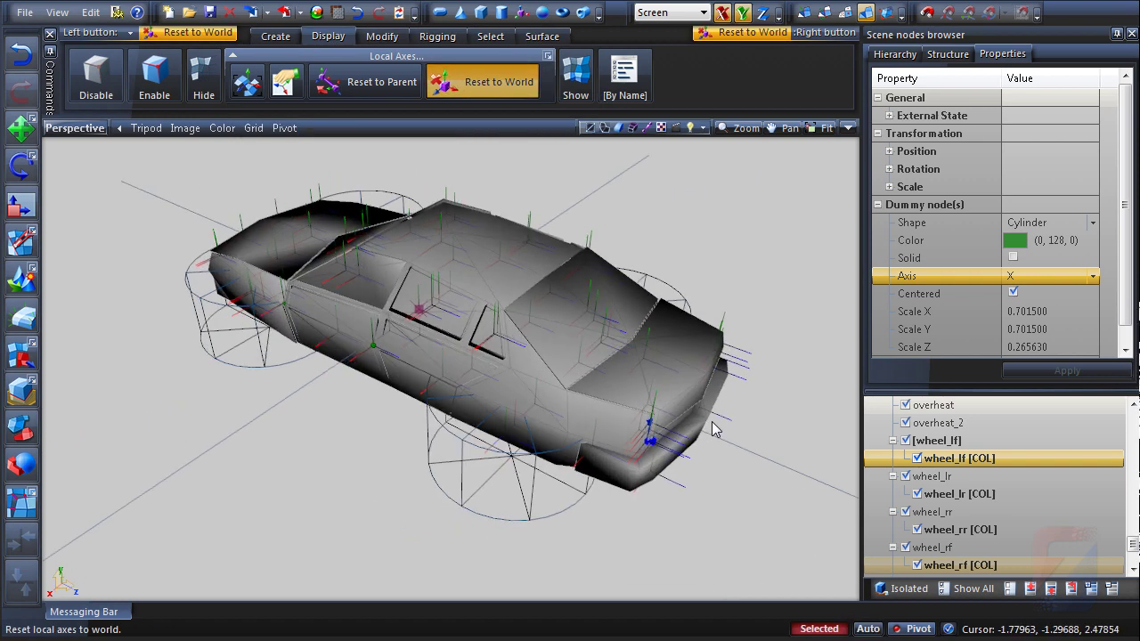
pyautogui.click(808, 631)
pyautogui.click(353, 445)
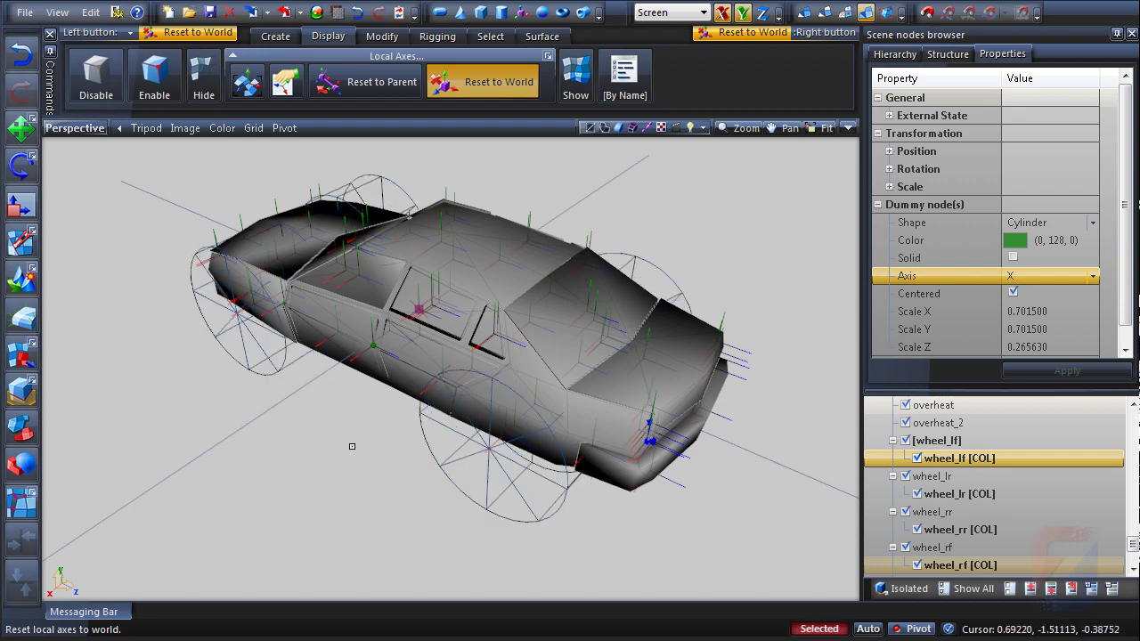
# Step: Set the wheel collision cylinders' Scale X and Scale Y to 0.35 and Scale Z to 0.13, and apply the values
pyautogui.moveTo(330, 427); pyautogui.dragTo(481, 426, button='middle')
pyautogui.click(1038, 312)
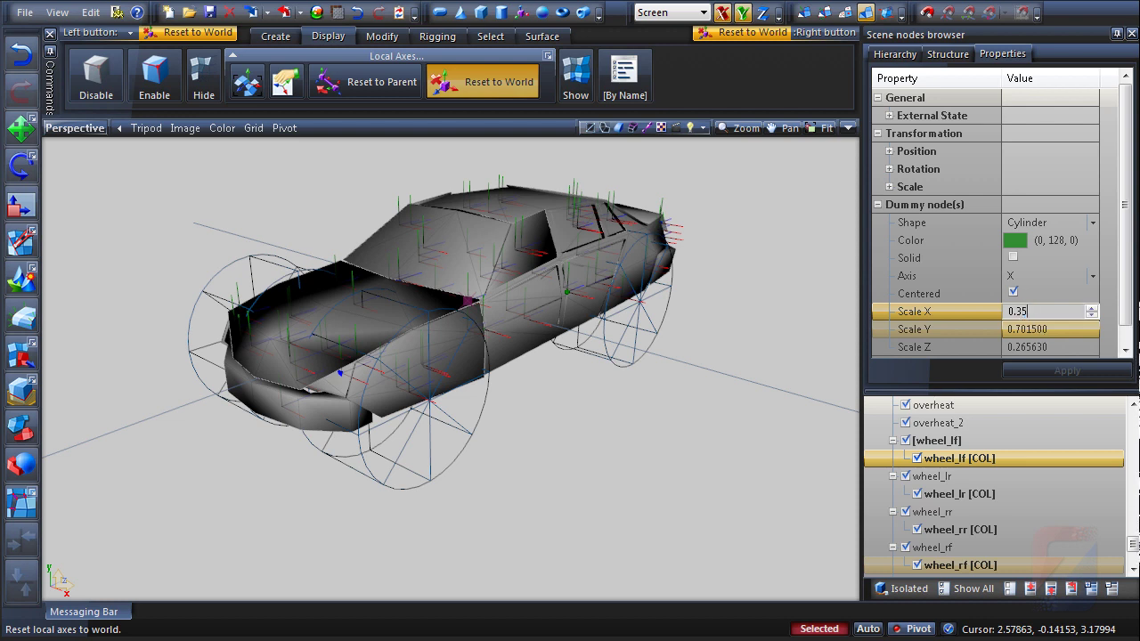
pyautogui.click(1039, 330)
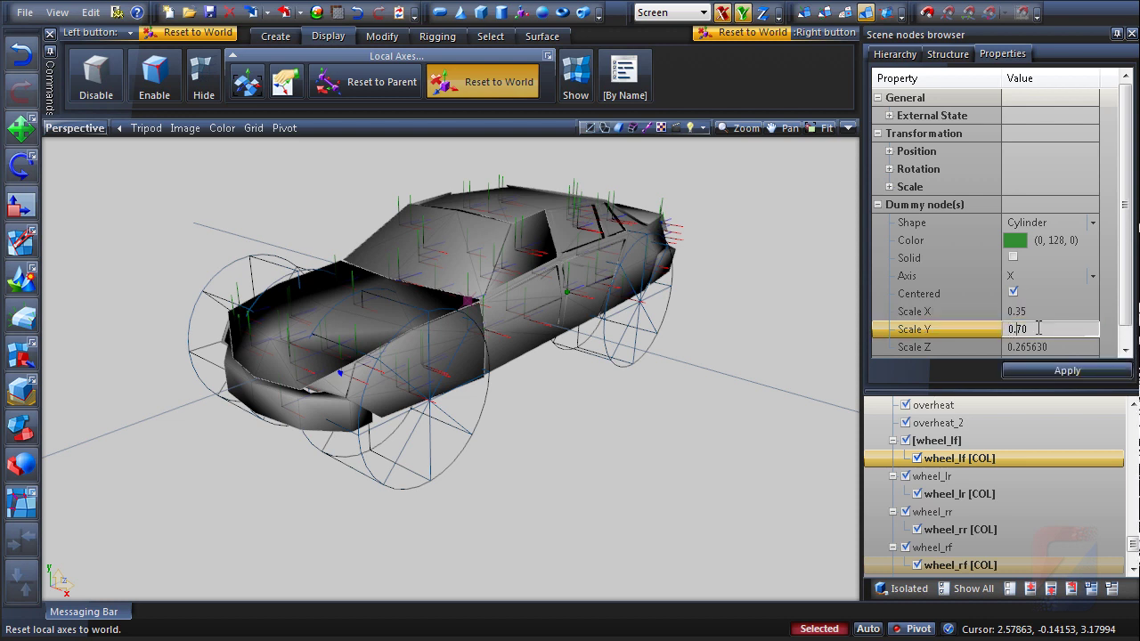
pyautogui.write('0.35')
pyautogui.press('Return')
pyautogui.press('Down')
pyautogui.write('0.')
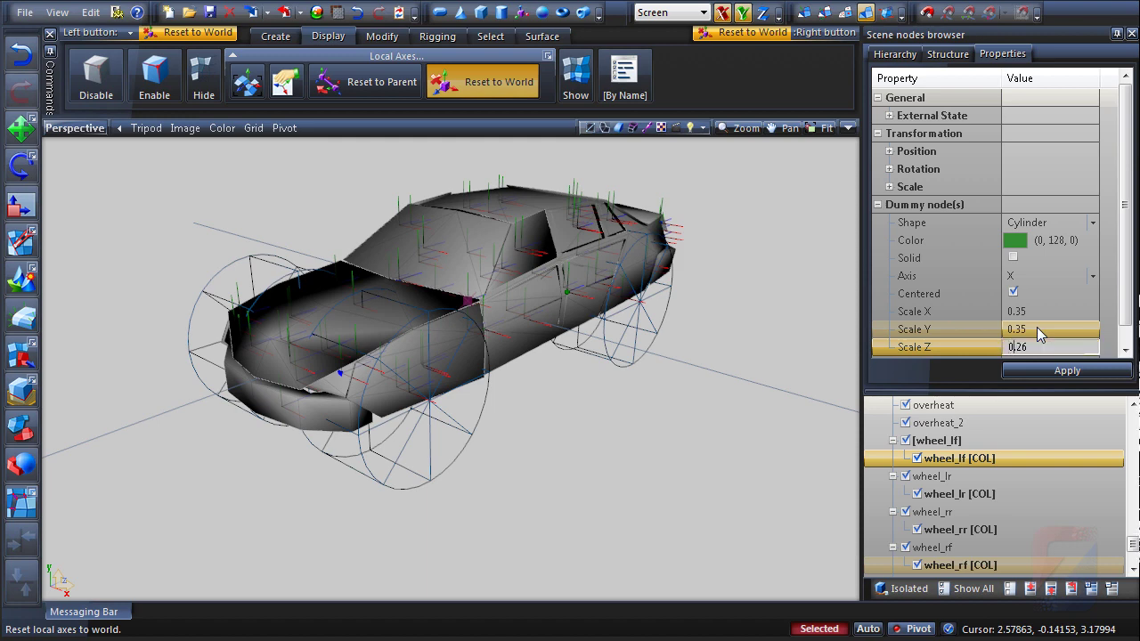
pyautogui.write('13')
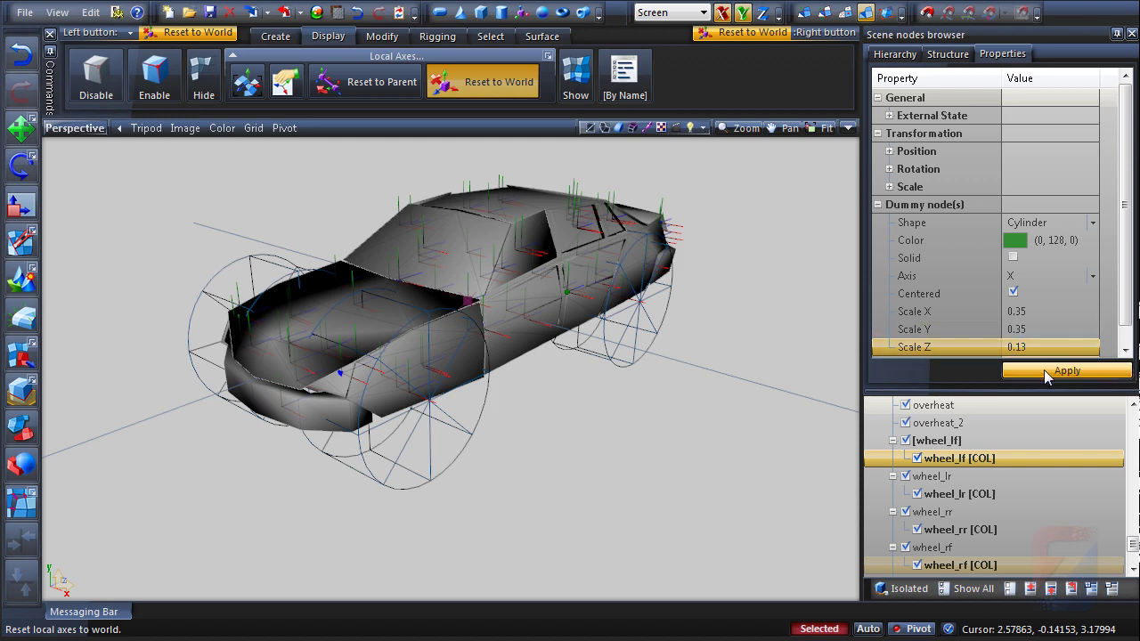
pyautogui.click(1040, 371)
# Step: Reduce the wheel collision cylinders' Scale Z to 0.11 and apply it
pyautogui.moveTo(513, 359); pyautogui.dragTo(544, 351, button='middle')
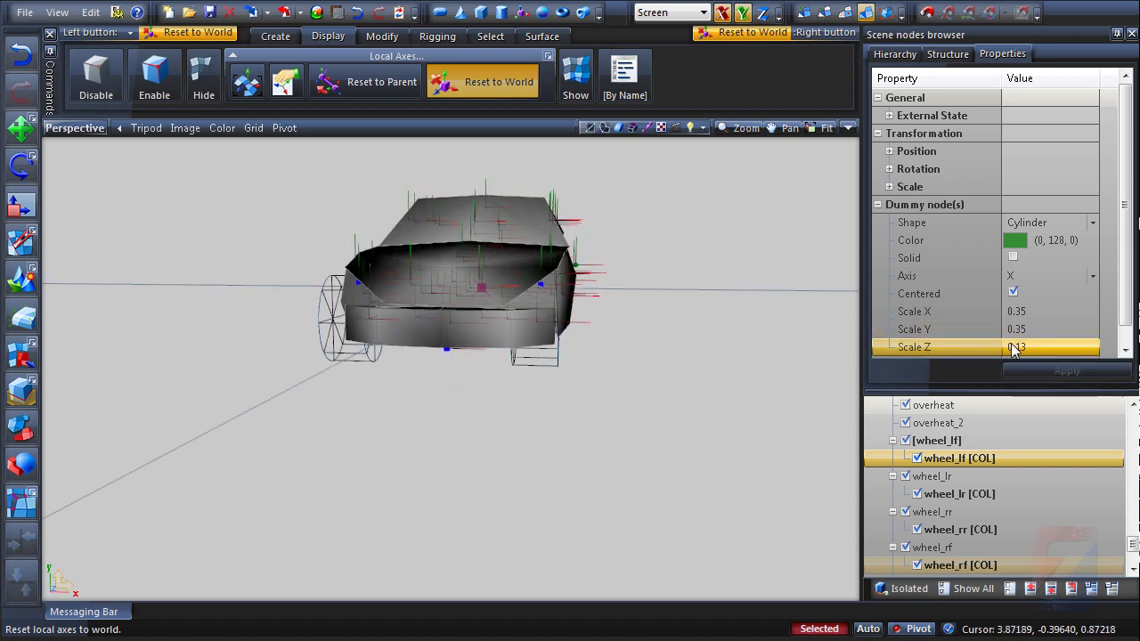
pyautogui.click(1041, 346)
pyautogui.press('BackSpace')
pyautogui.write('1')
pyautogui.press('Return')
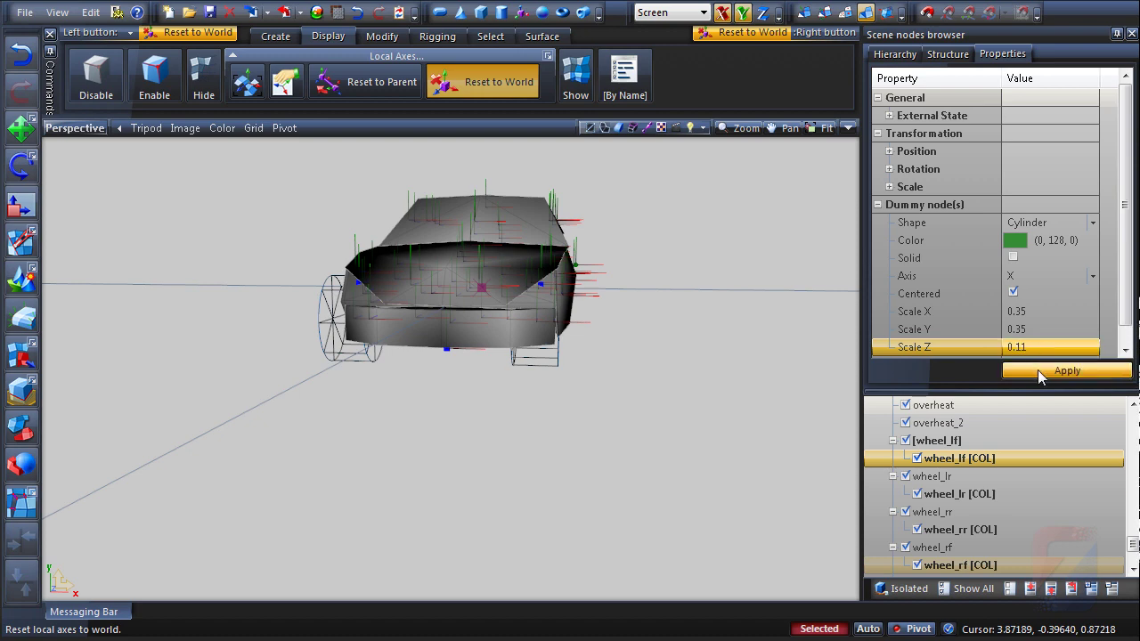
pyautogui.click(1039, 375)
pyautogui.moveTo(698, 378); pyautogui.dragTo(716, 393, button='middle')
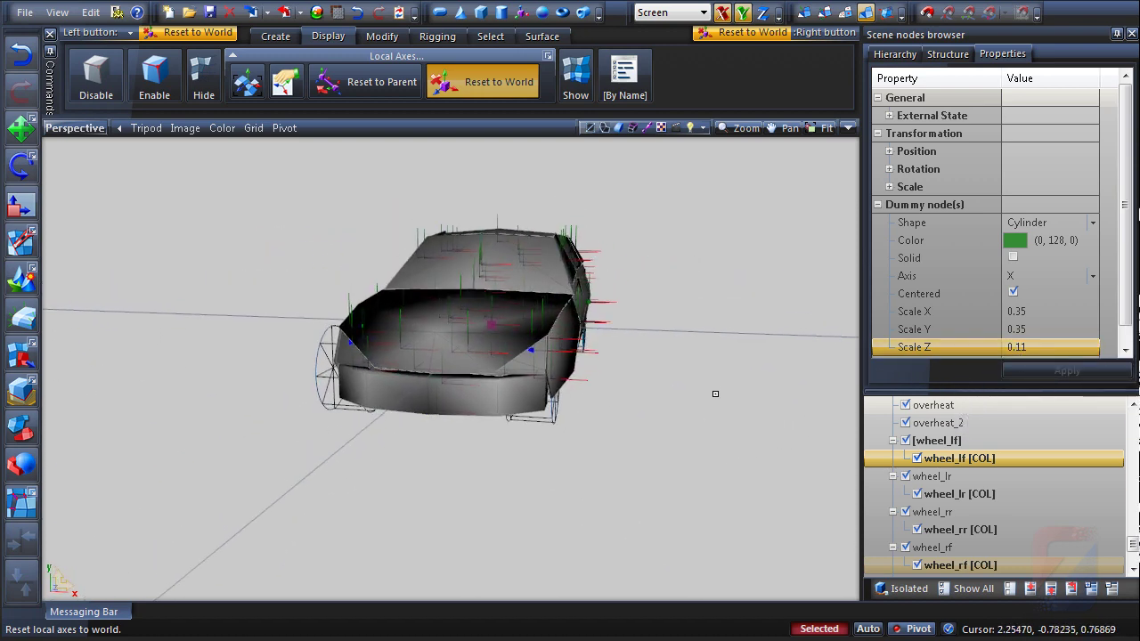
# Step: In the front view, shift the wheel collision cylinders along X until those on the +X side line up with the car body
pyautogui.click(848, 128)
pyautogui.click(58, 129)
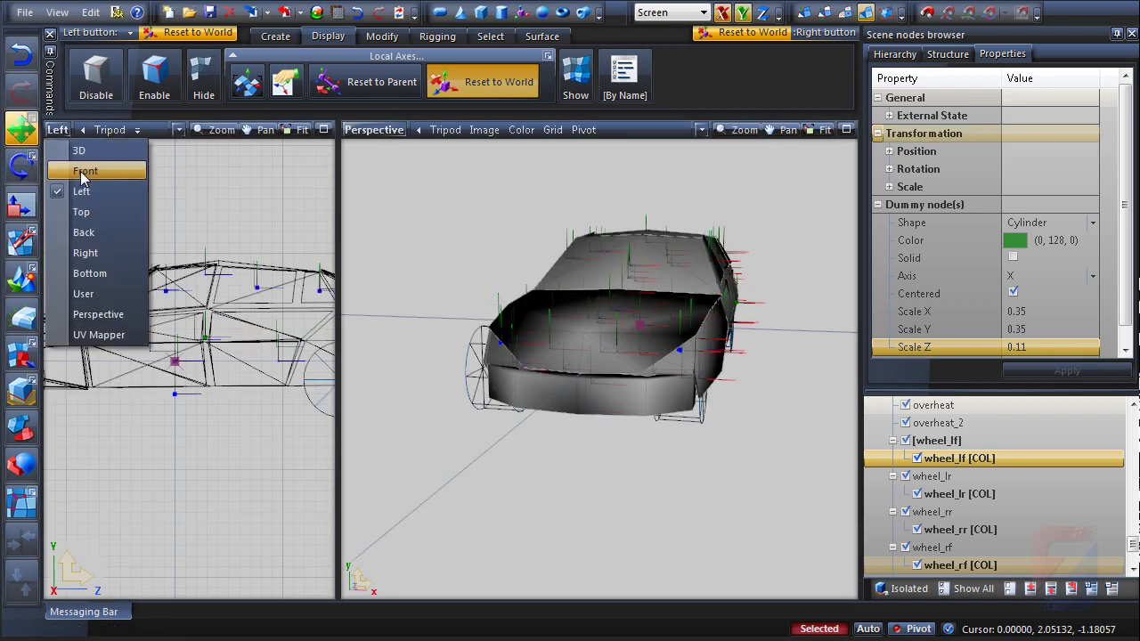
pyautogui.click(86, 171)
pyautogui.click(323, 129)
pyautogui.scroll(3, 379, 318)
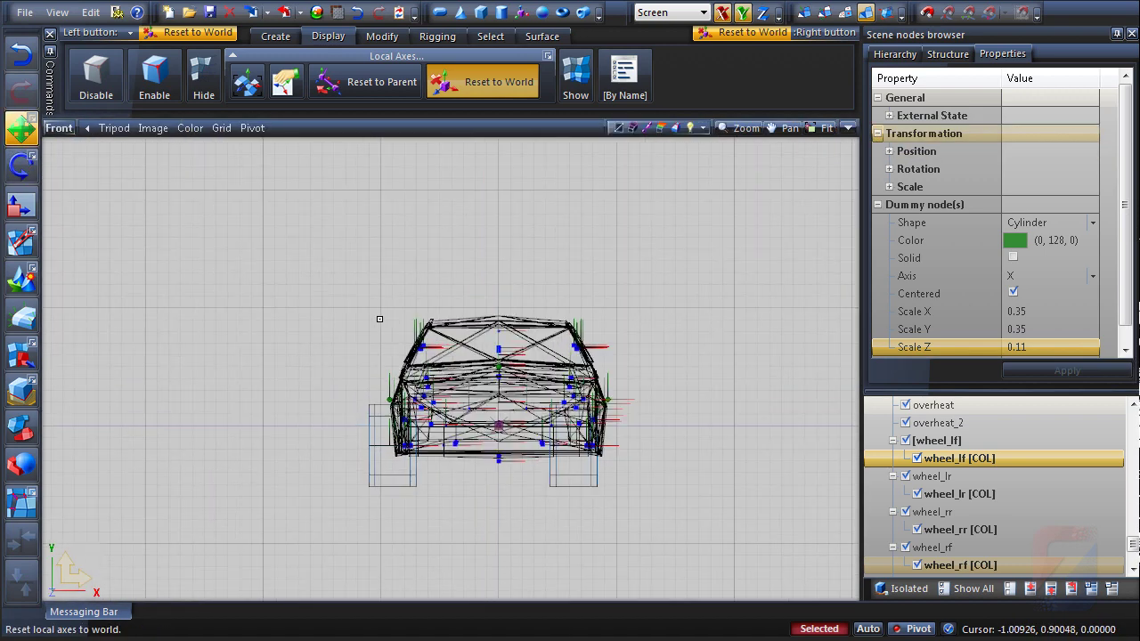
pyautogui.scroll(-1, 287, 218)
pyautogui.click(338, 36)
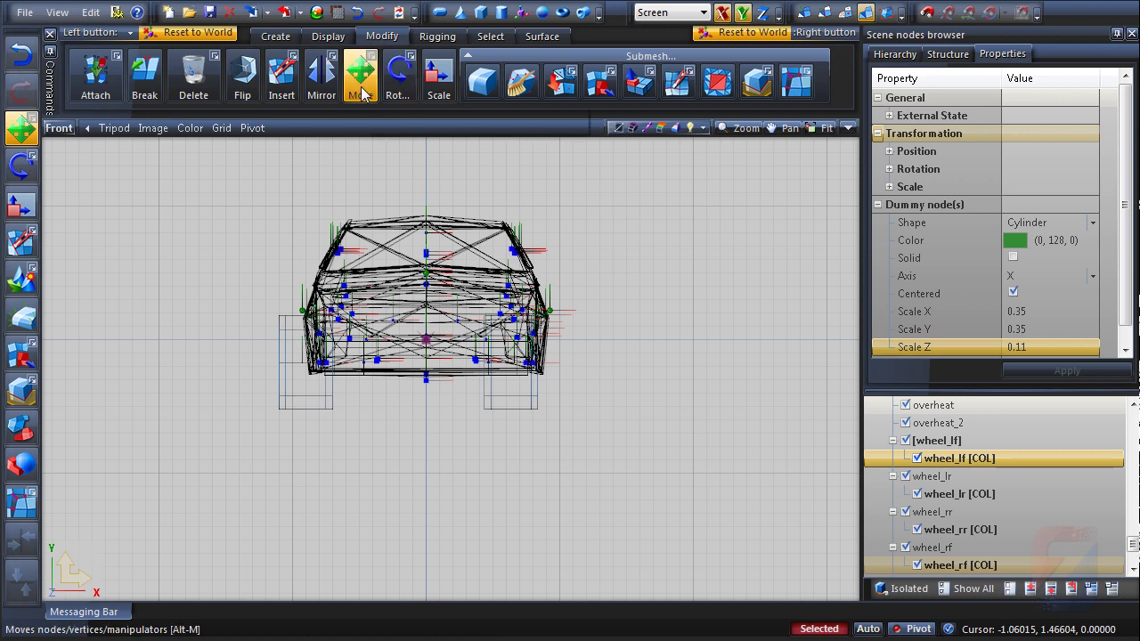
pyautogui.click(361, 78)
pyautogui.moveTo(497, 481); pyautogui.dragTo(511, 484)
pyautogui.hotkey('ctrl', 'z')
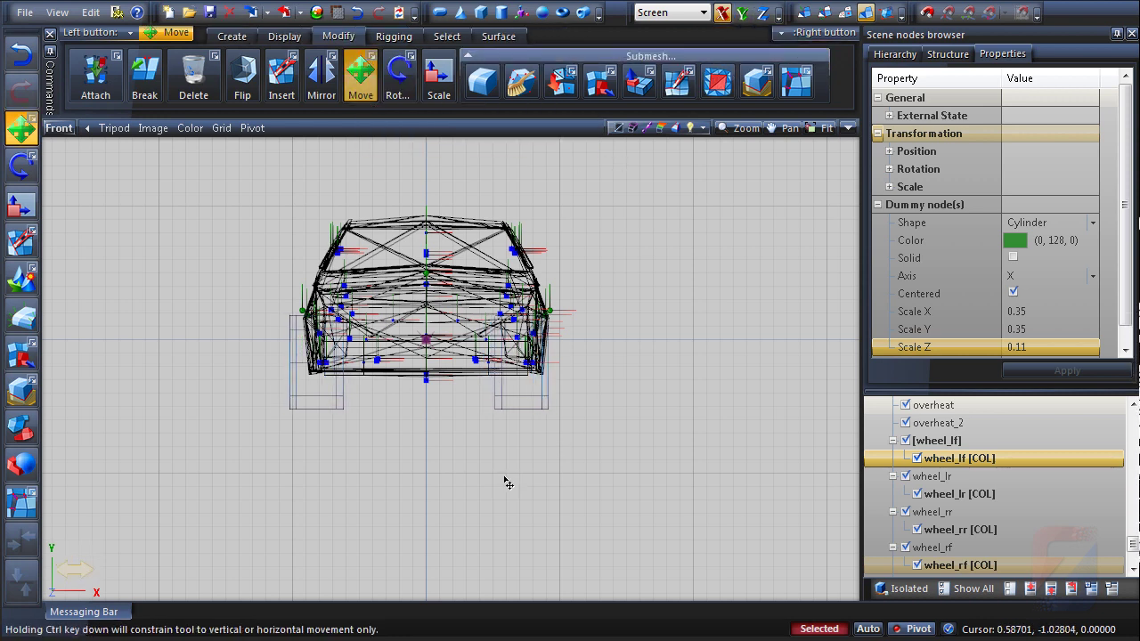
# Step: Deselect the +X side cylinders, shift the remaining pair about 0.11 inward along X to fit the body, and clear the selection
pyautogui.moveTo(598, 443); pyautogui.dragTo(429, 255, button='right')
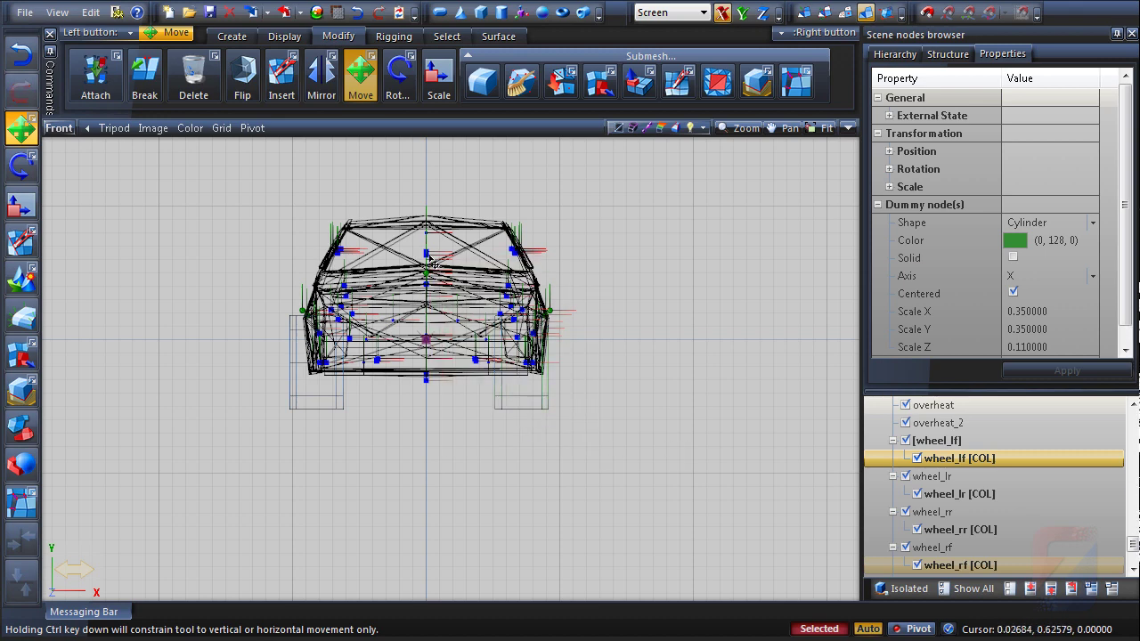
pyautogui.moveTo(324, 444); pyautogui.dragTo(339, 446)
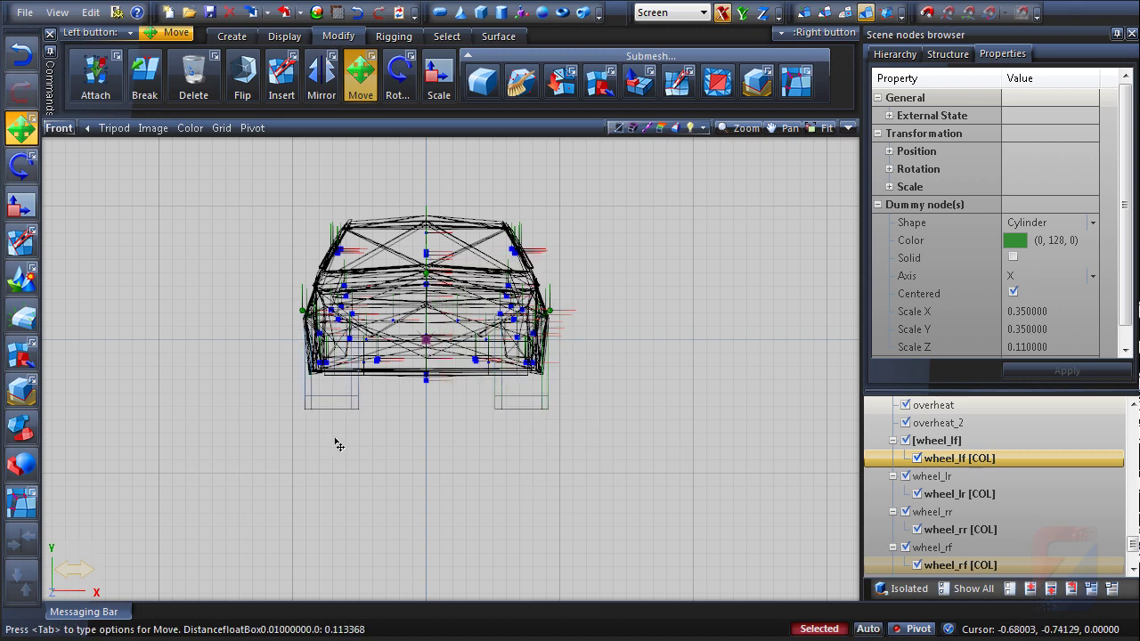
pyautogui.press('space')
pyautogui.click(848, 129)
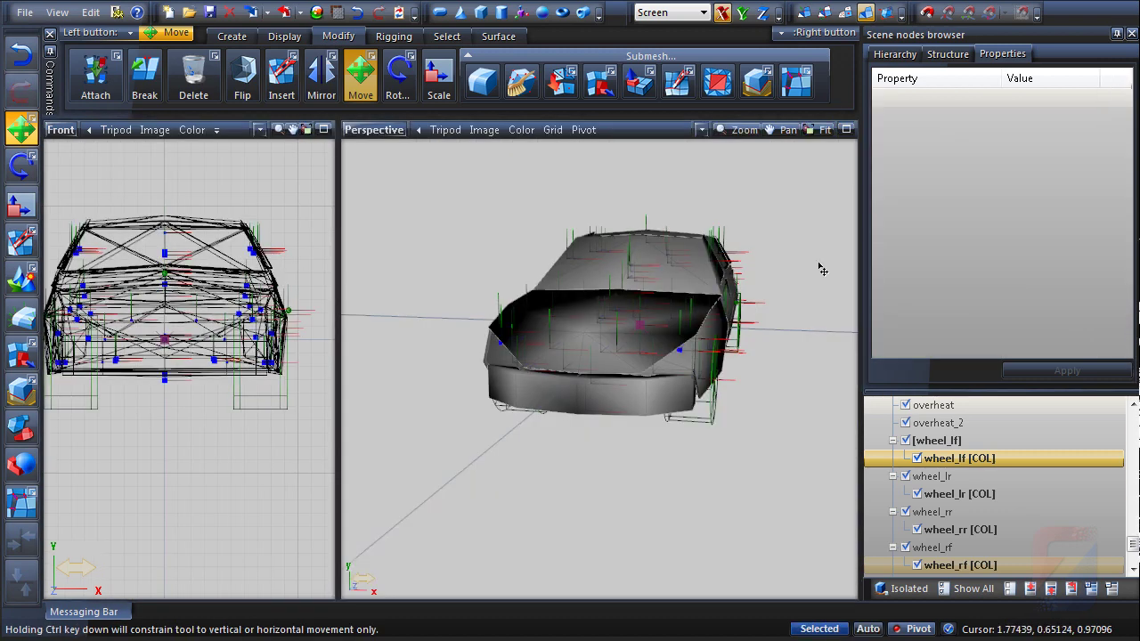
pyautogui.moveTo(820, 274); pyautogui.dragTo(491, 328, button='middle')
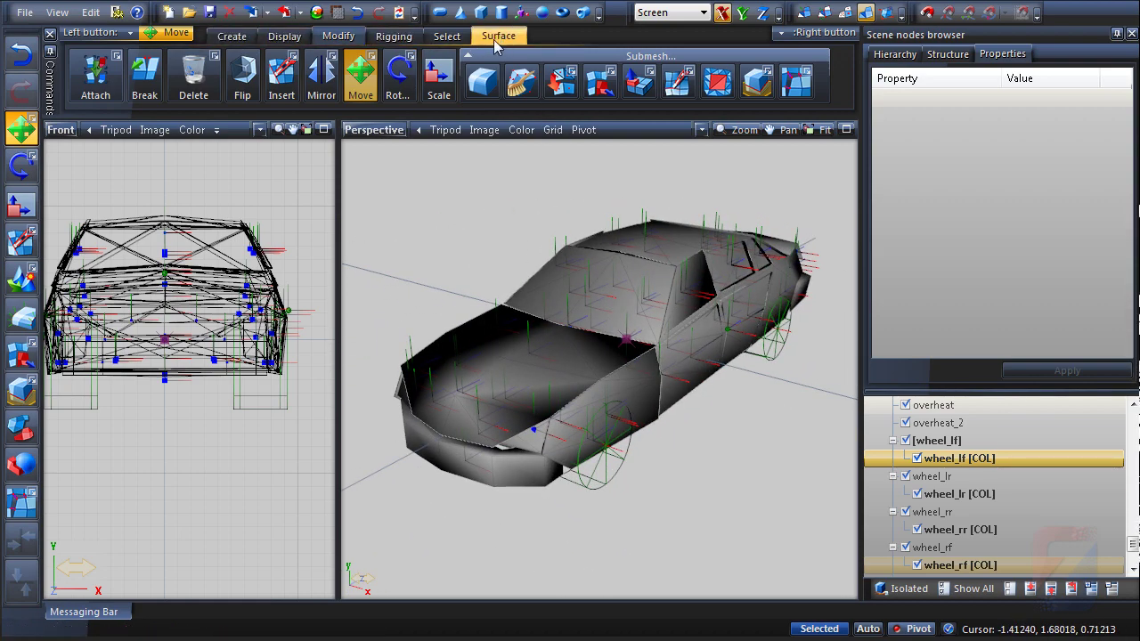
# Step: Select all nodes whose names contain COL and enable flat shading for them, applying the change
pyautogui.click(448, 36)
pyautogui.click(761, 79)
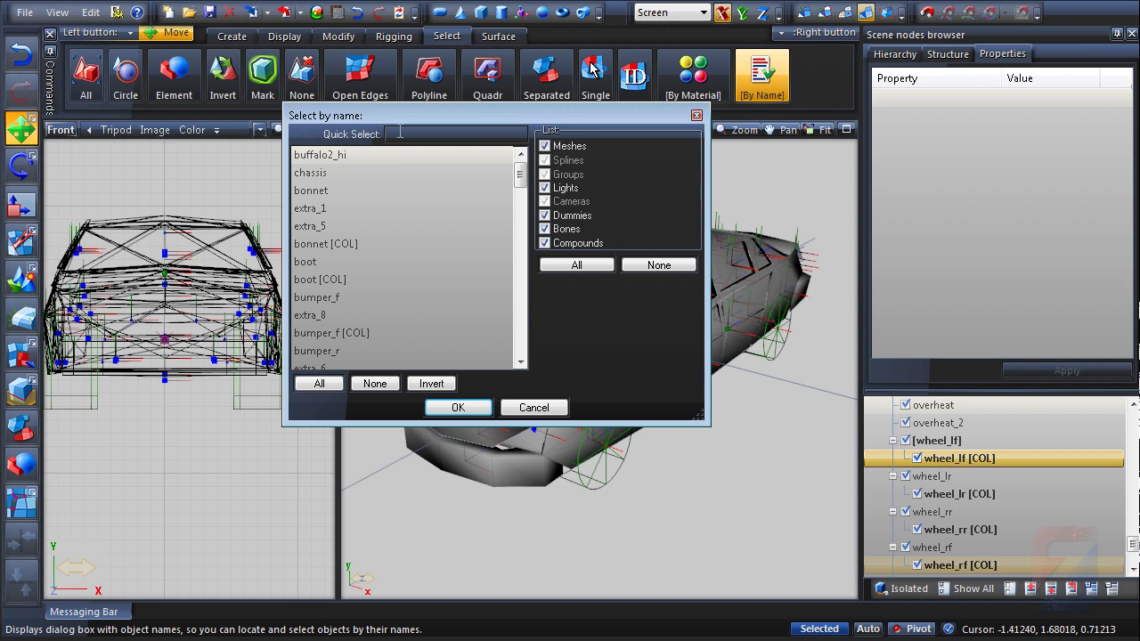
pyautogui.write('COL')
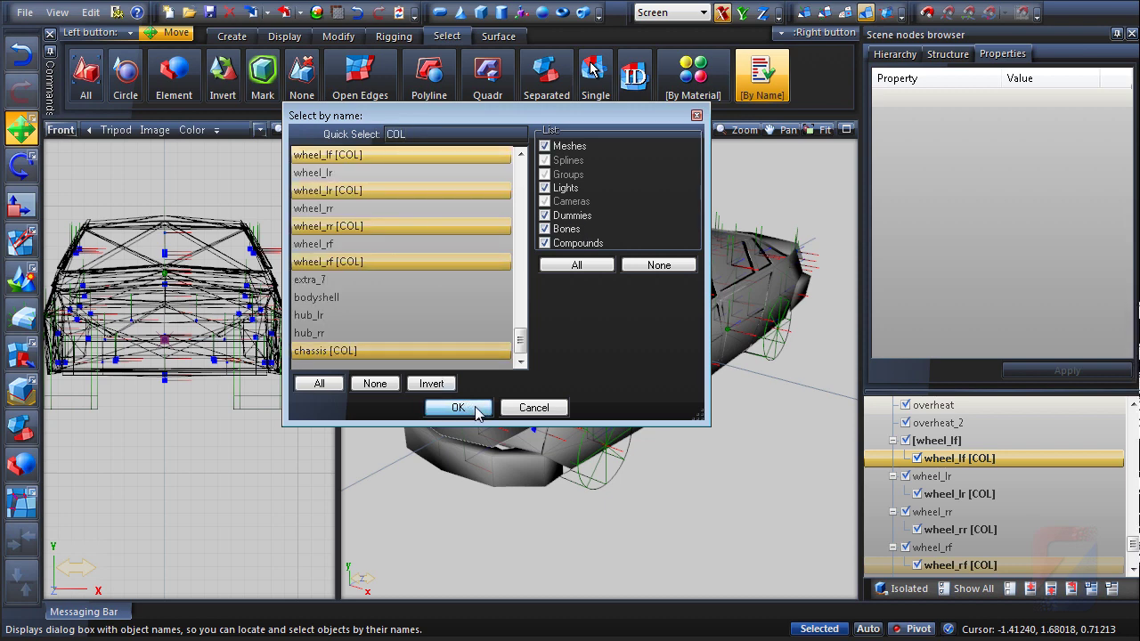
pyautogui.click(458, 407)
pyautogui.click(890, 151)
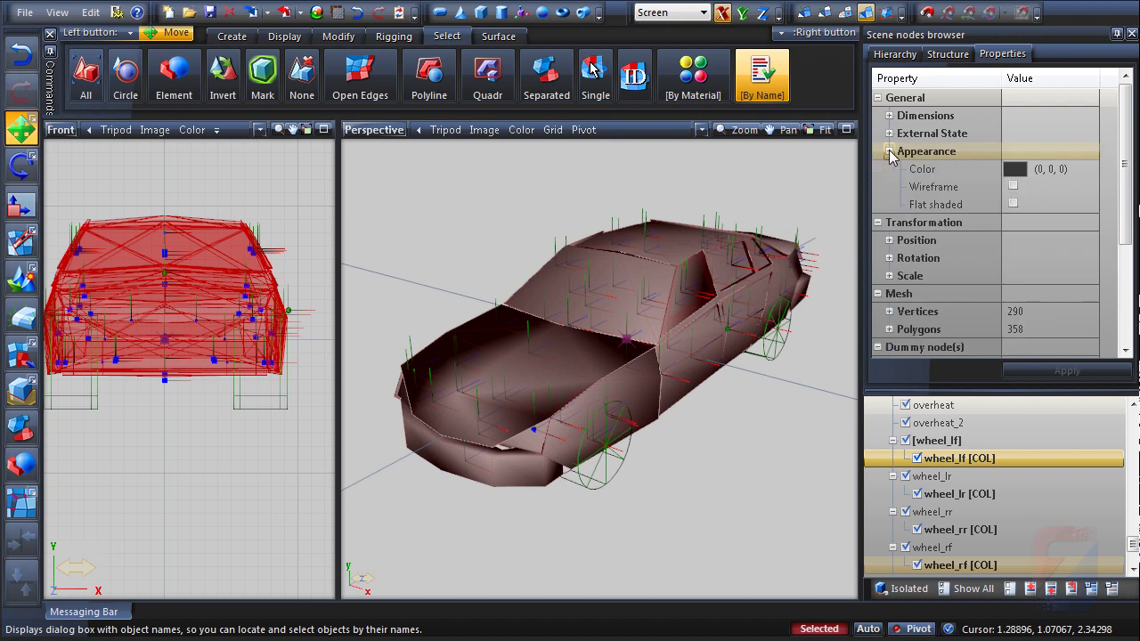
pyautogui.click(1012, 203)
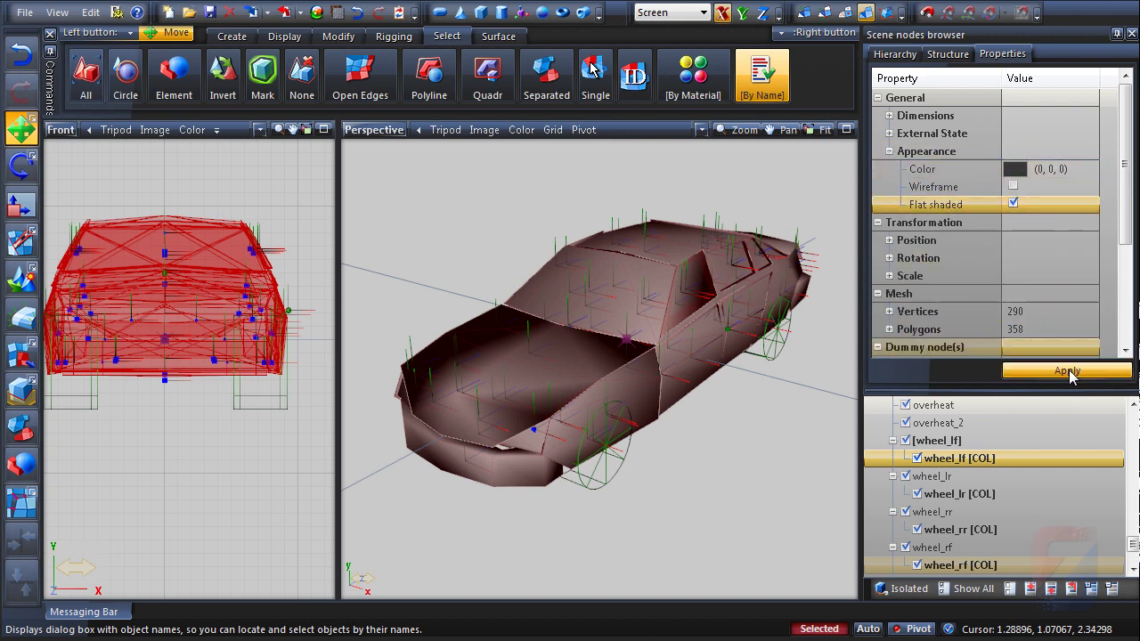
pyautogui.click(1068, 371)
pyautogui.click(721, 426)
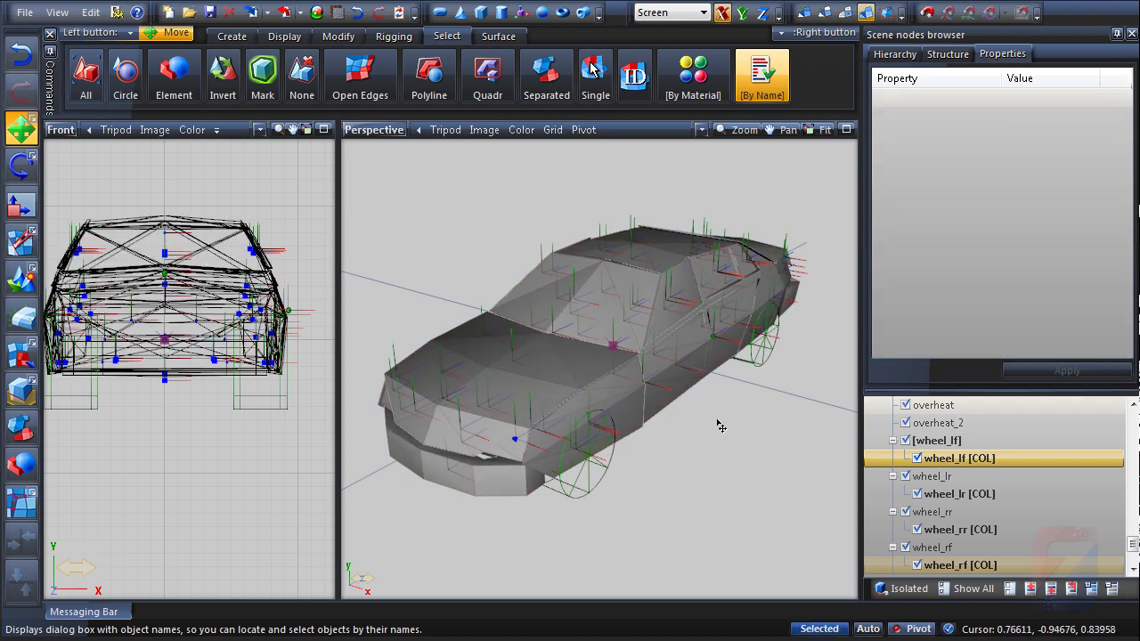
pyautogui.moveTo(721, 427); pyautogui.dragTo(706, 432, button='middle')
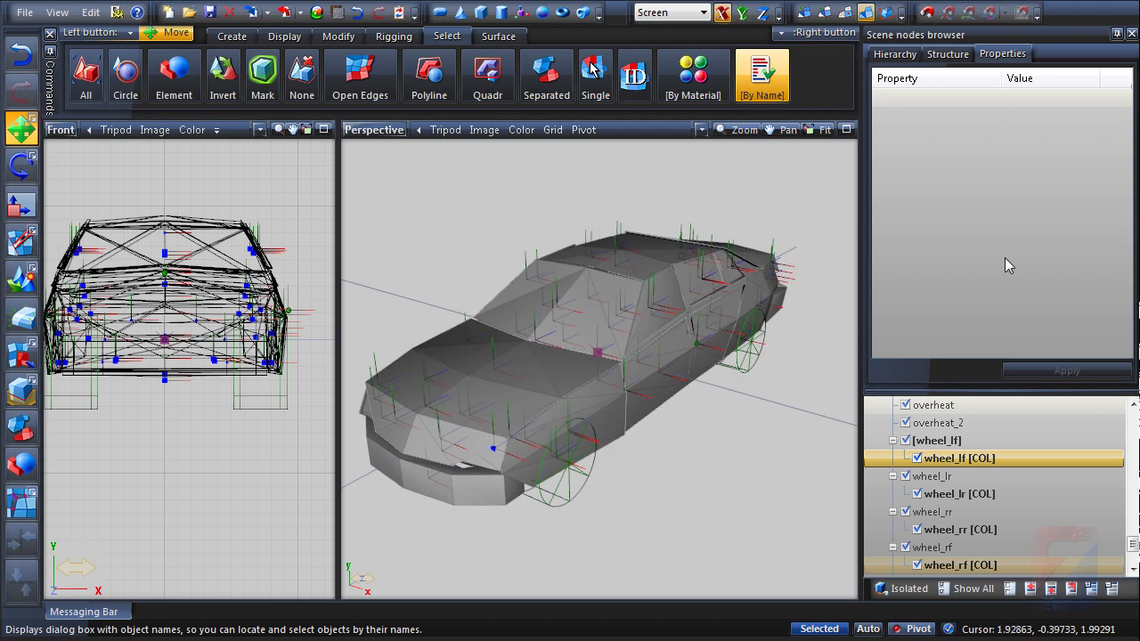
# Step: Switch off the collision volume state and select the four green sphere dummies on both sides of the car
pyautogui.click(948, 53)
pyautogui.click(1006, 78)
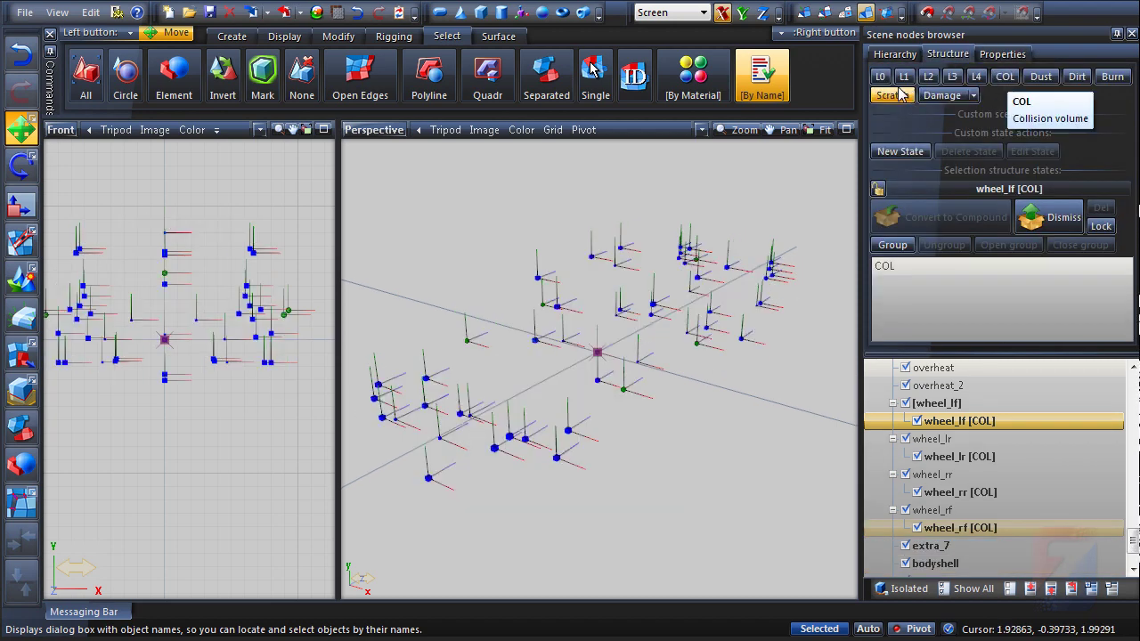
pyautogui.moveTo(751, 335); pyautogui.dragTo(749, 357, button='middle')
pyautogui.hotkey('alt', 'w')
pyautogui.moveTo(677, 383); pyautogui.dragTo(452, 405, button='middle')
pyautogui.scroll(3, 500, 380)
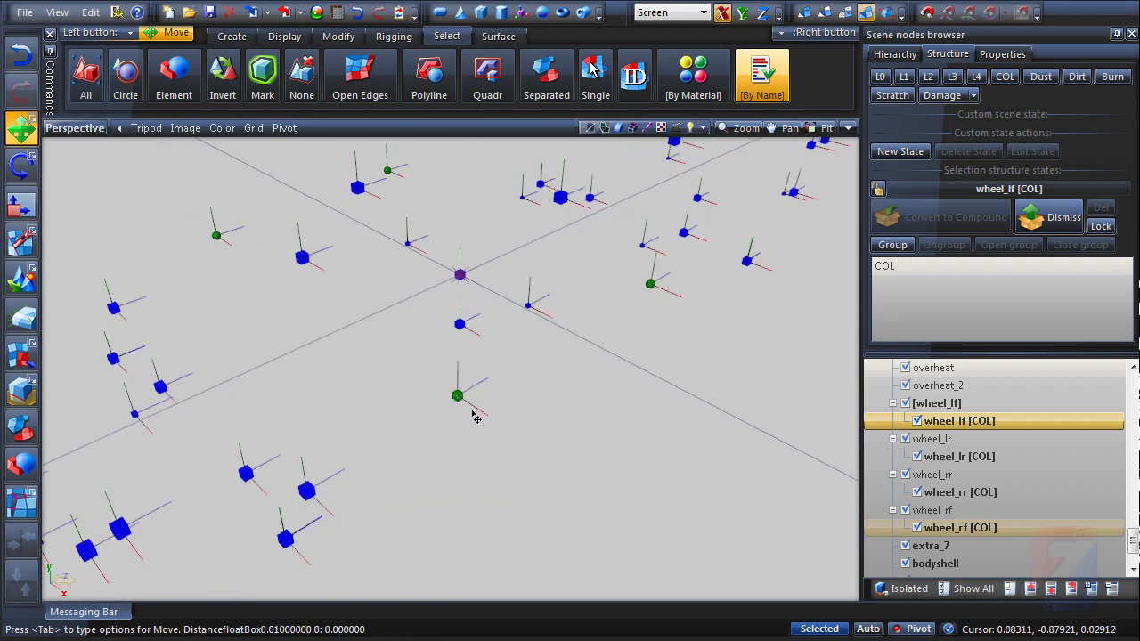
pyautogui.moveTo(410, 361); pyautogui.dragTo(478, 421)
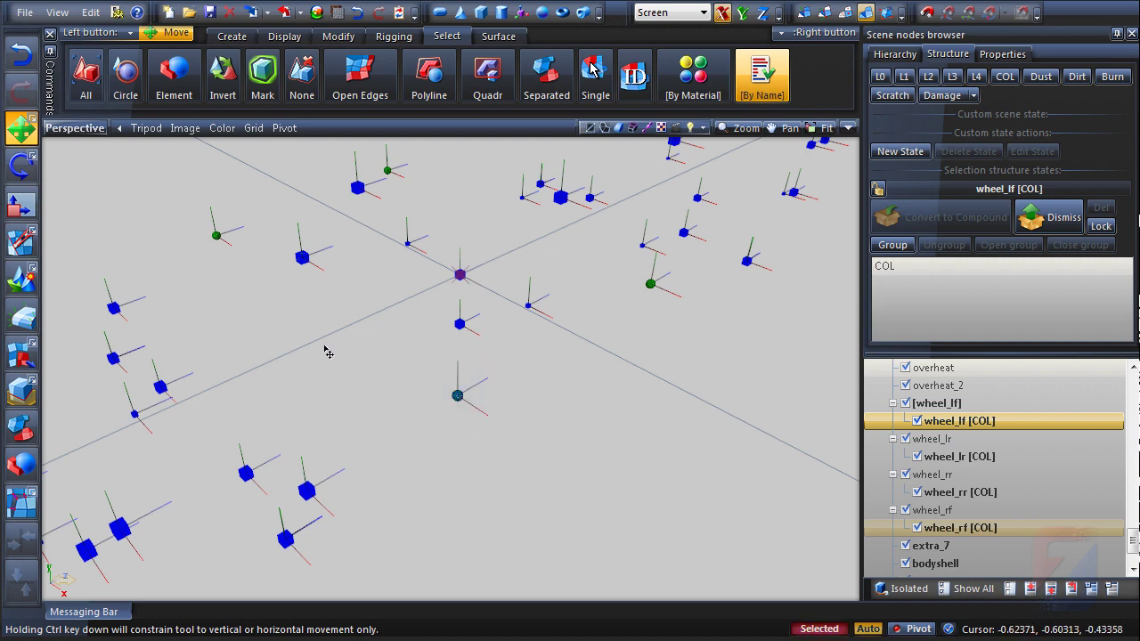
pyautogui.moveTo(179, 211); pyautogui.dragTo(244, 263)
pyautogui.moveTo(309, 232); pyautogui.dragTo(295, 313, button='middle')
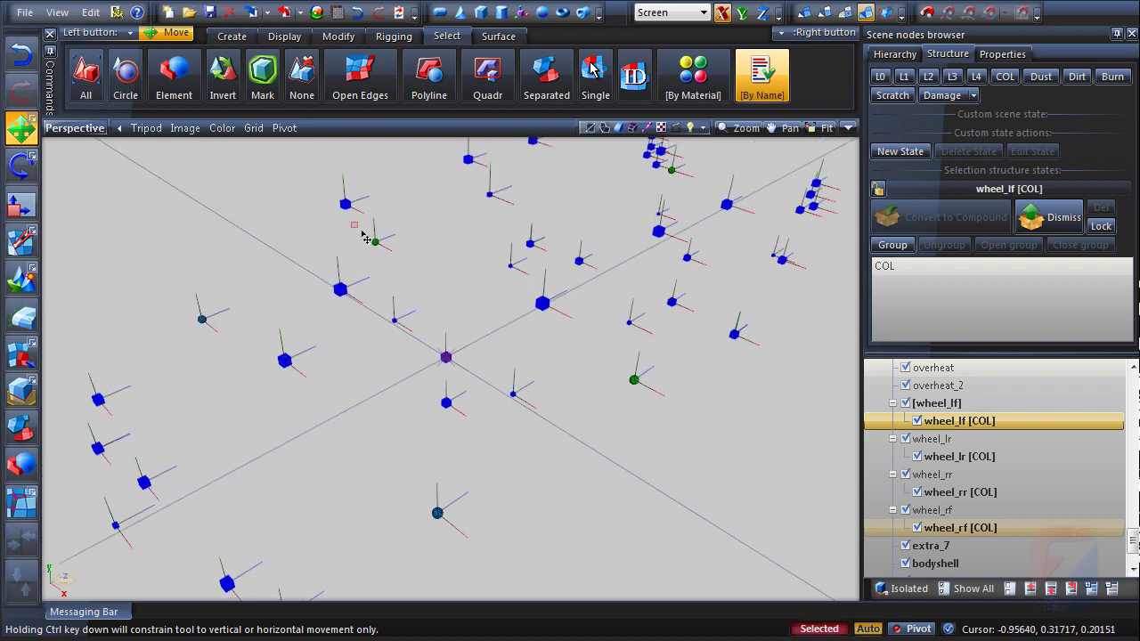
pyautogui.moveTo(597, 412); pyautogui.dragTo(657, 373)
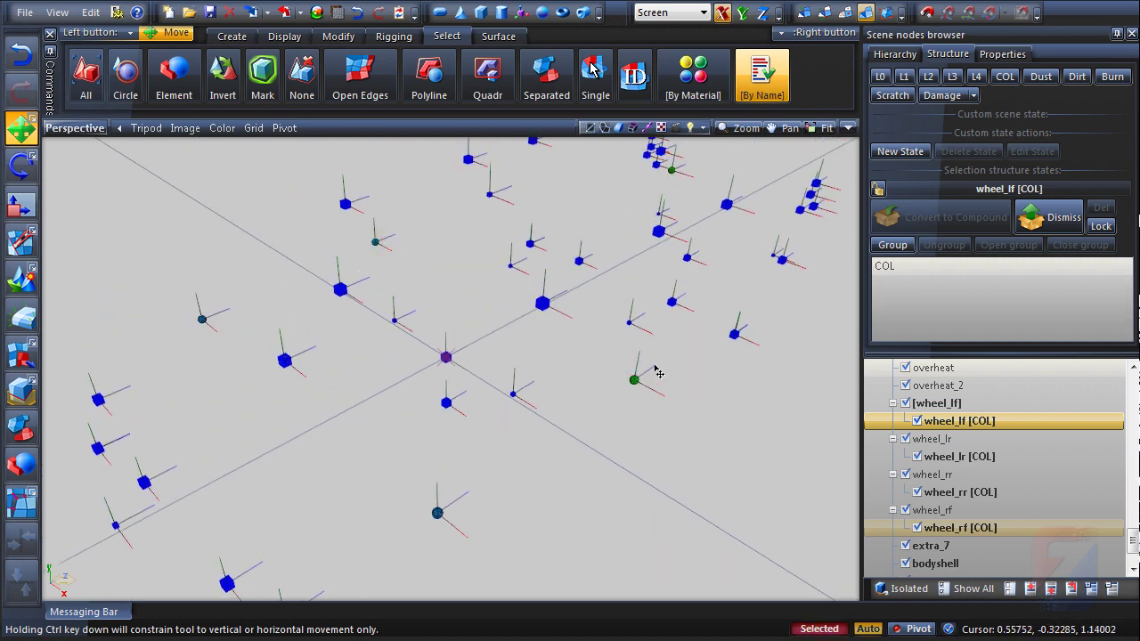
# Step: Add a user-defined option RotZ with the value 0, 0 to the four selected green dummies
pyautogui.click(1003, 54)
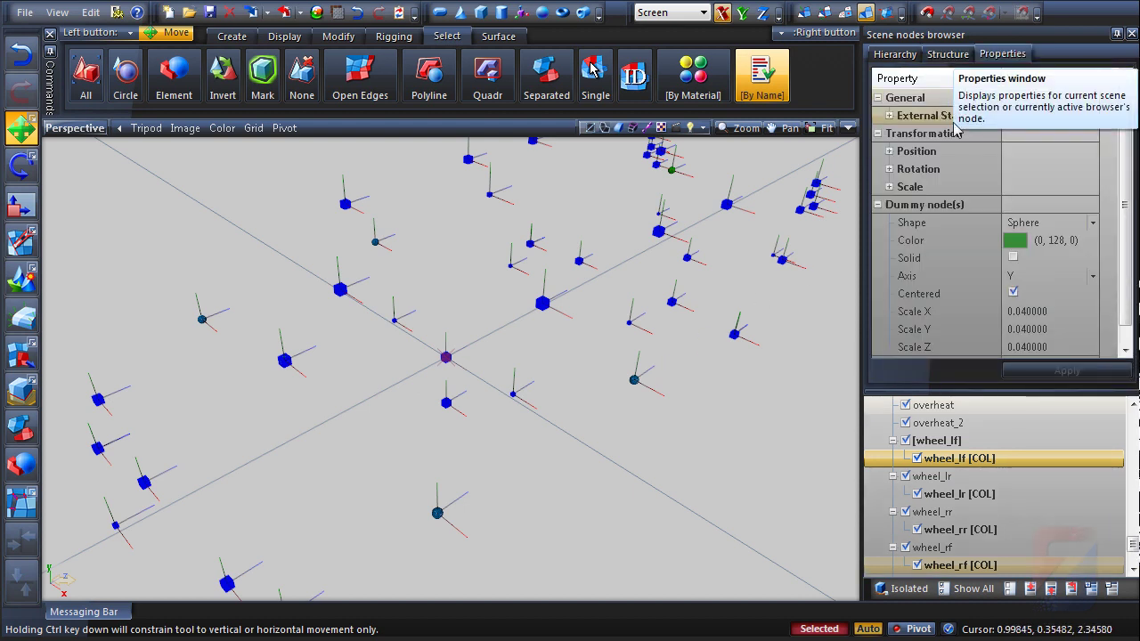
pyautogui.click(879, 205)
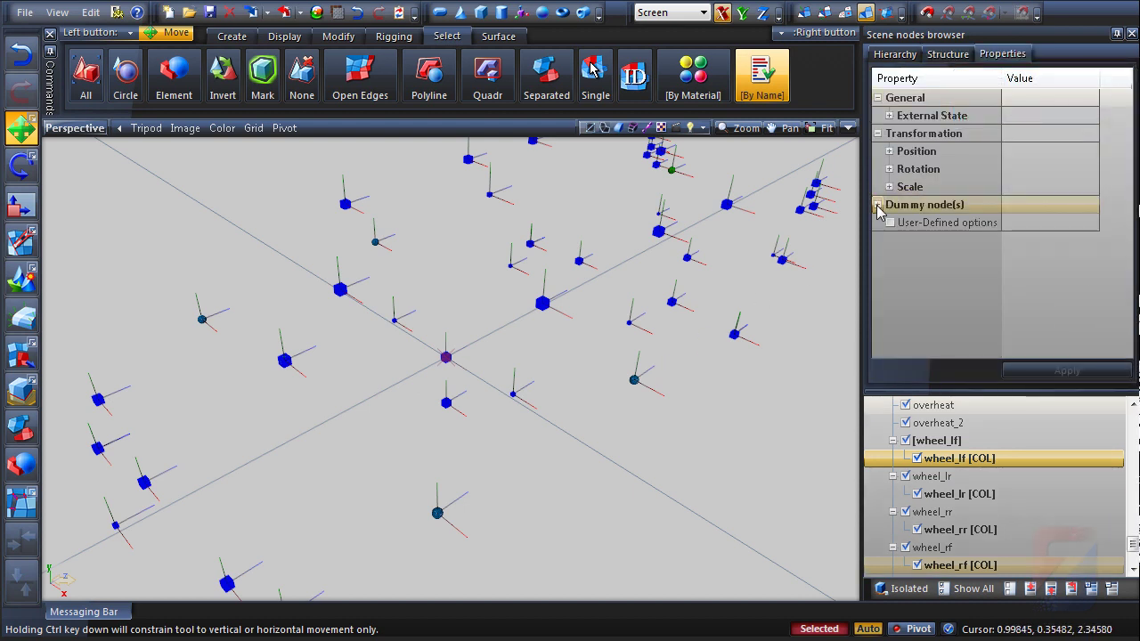
pyautogui.click(944, 224)
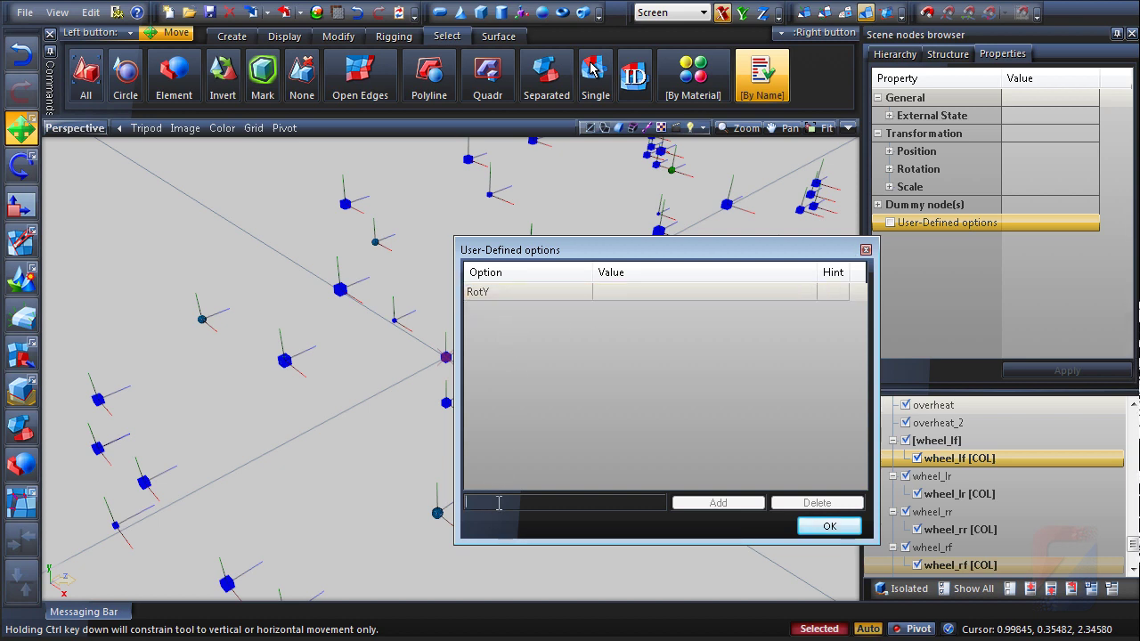
pyautogui.click(710, 507)
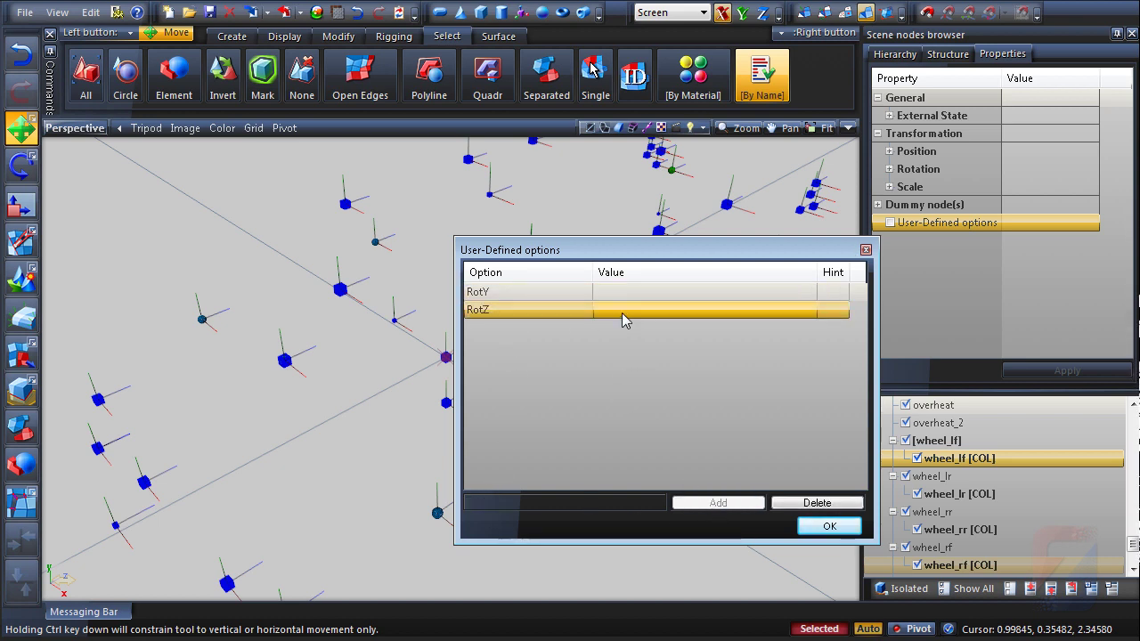
pyautogui.click(623, 311)
pyautogui.write('0, 0')
pyautogui.press('Return')
# Step: Add a user-defined option RotX with the value 0, 0 and apply the options to the four green dummies
pyautogui.click(570, 508)
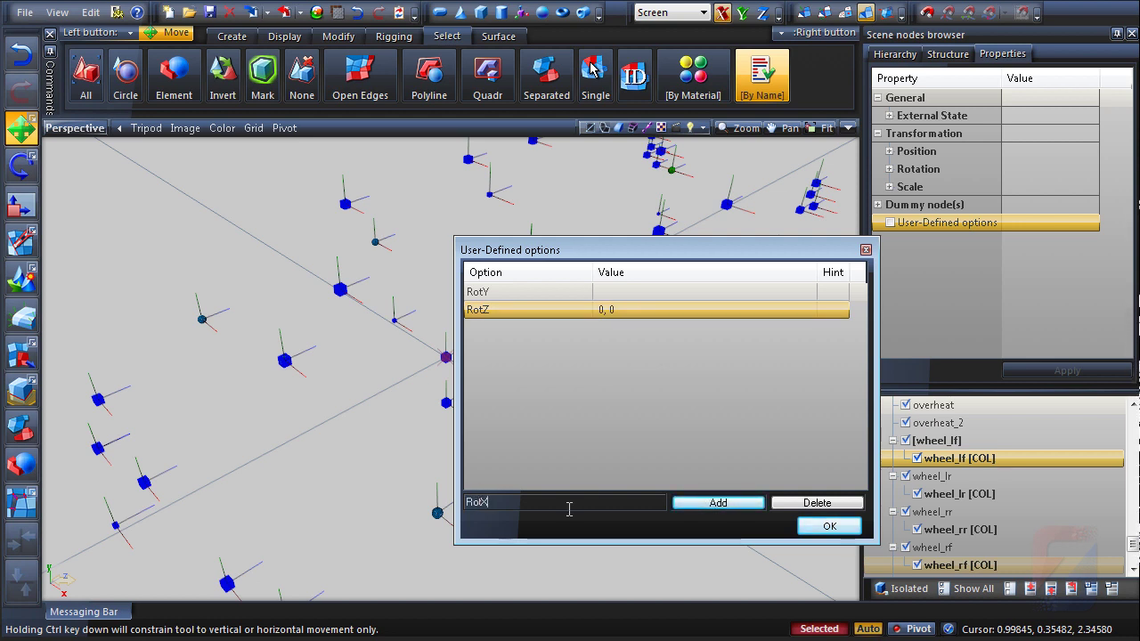
pyautogui.click(569, 508)
pyautogui.write('RotX')
pyautogui.click(707, 504)
pyautogui.doubleClick(625, 328)
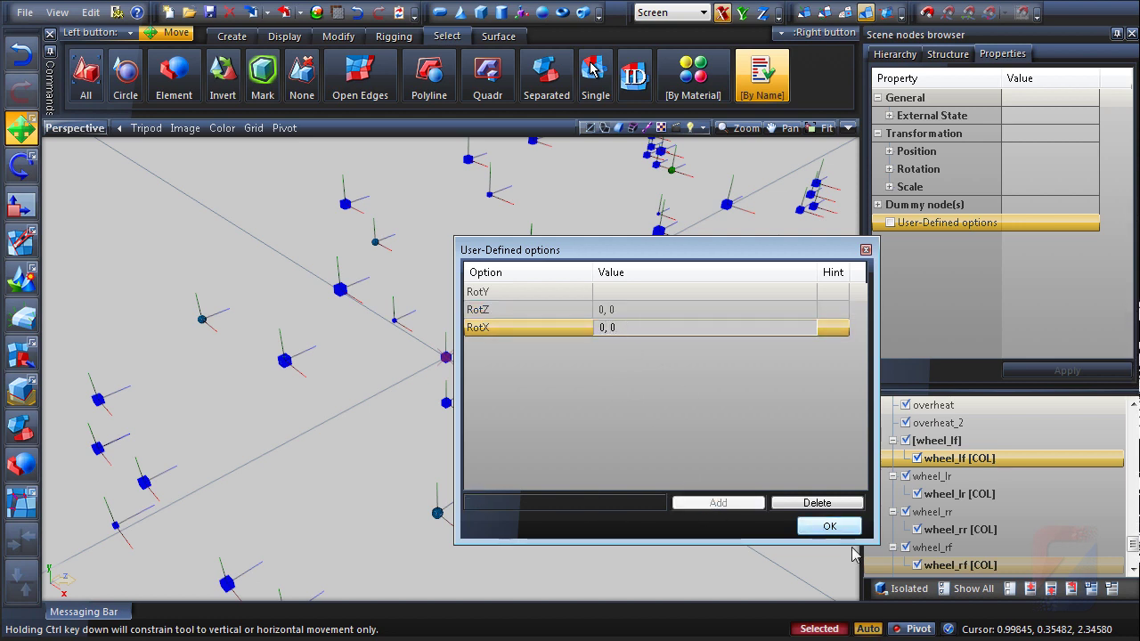
pyautogui.click(829, 526)
pyautogui.click(1067, 371)
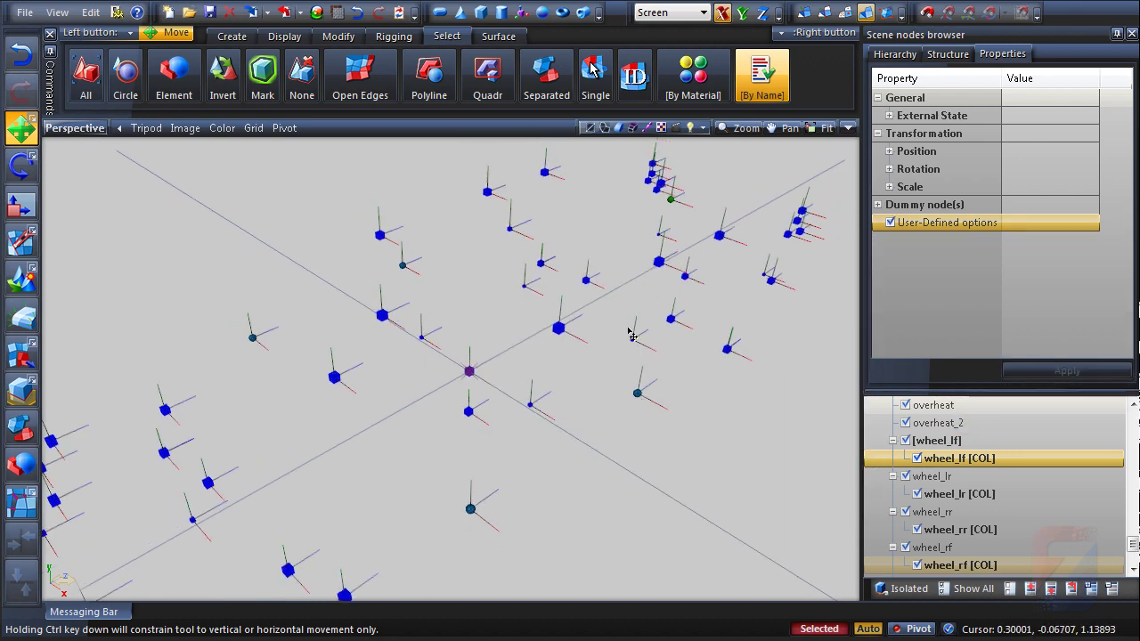
# Step: Reduce the selection to one side's pair of green dummies, set their RotY option to 0, 71, and apply it
pyautogui.moveTo(205, 290); pyautogui.dragTo(307, 383)
pyautogui.moveTo(372, 226); pyautogui.dragTo(465, 312)
pyautogui.click(877, 204)
pyautogui.doubleClick(932, 223)
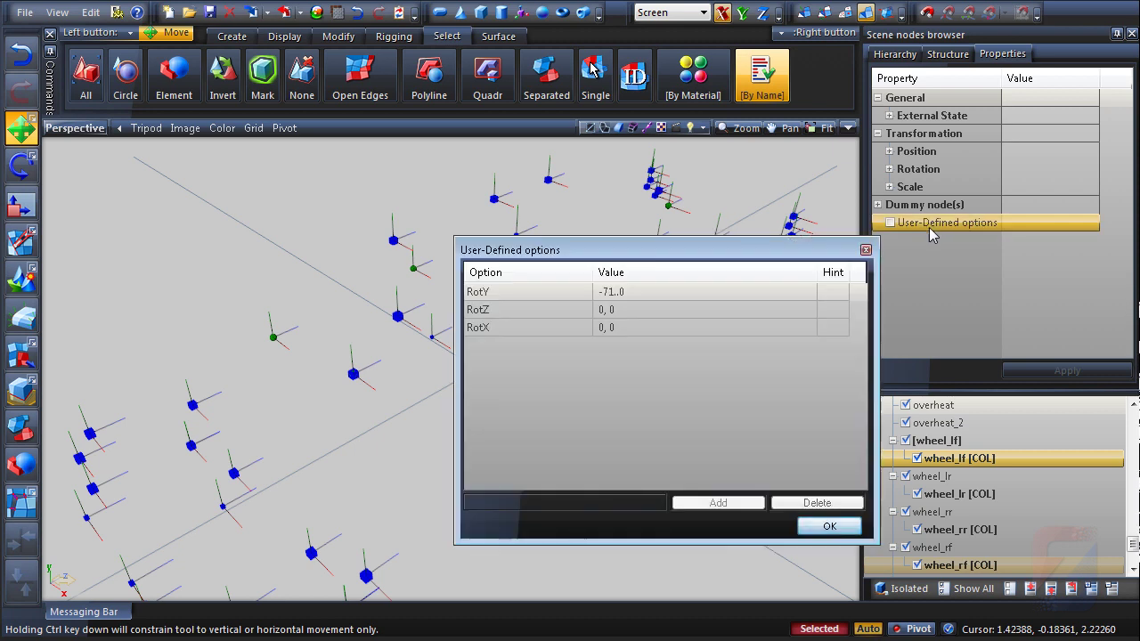
pyautogui.doubleClick(628, 294)
pyautogui.click(614, 292)
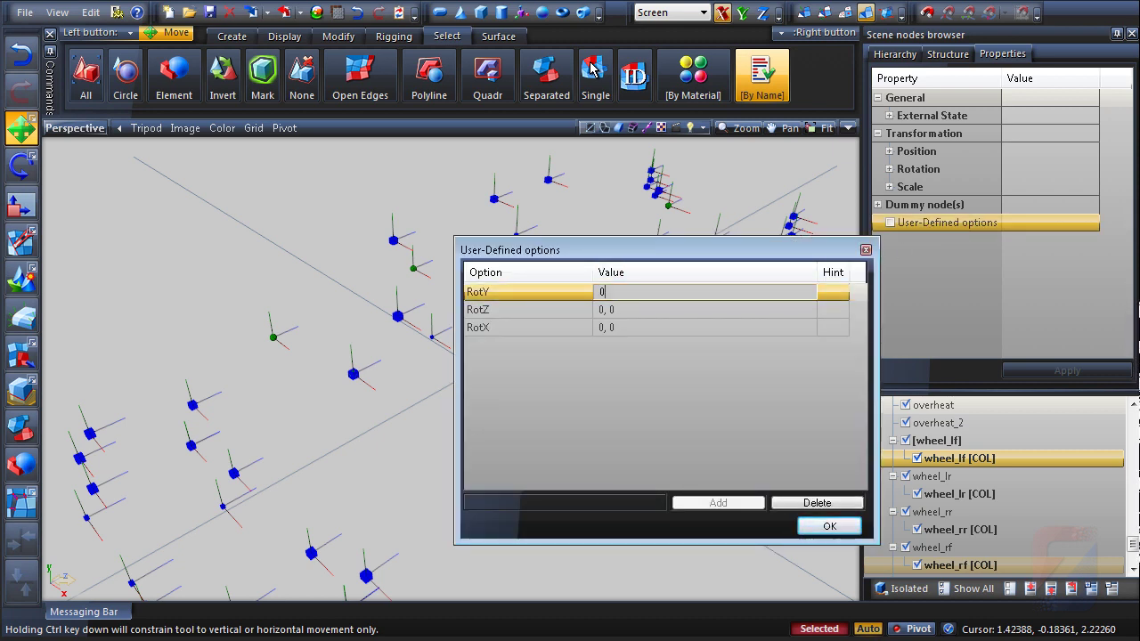
pyautogui.click(630, 392)
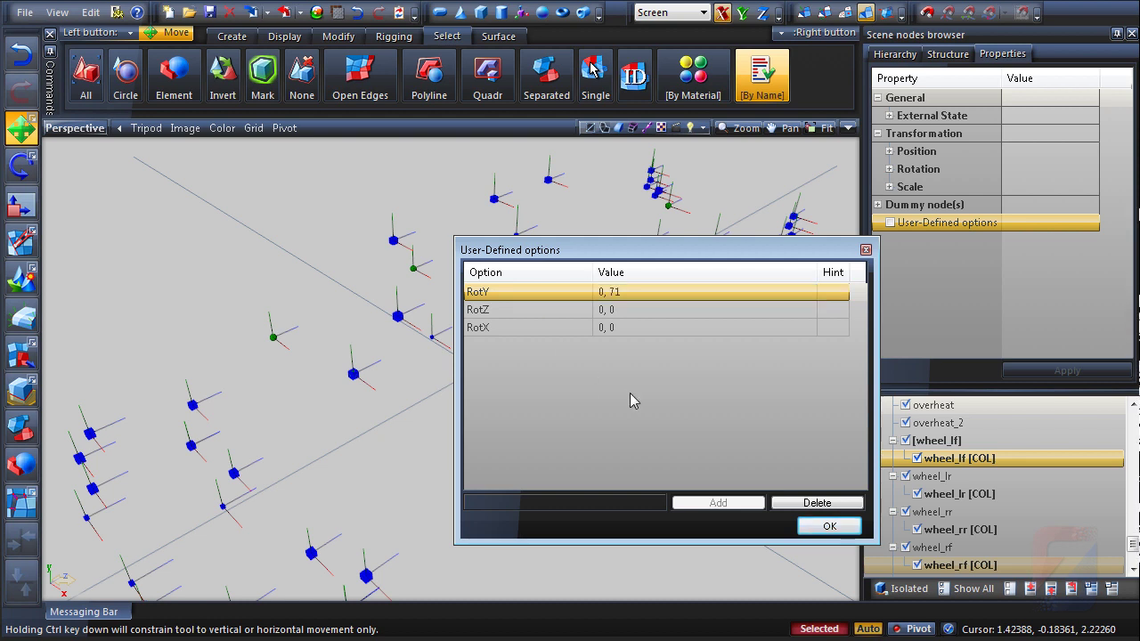
pyautogui.click(829, 526)
pyautogui.click(1026, 372)
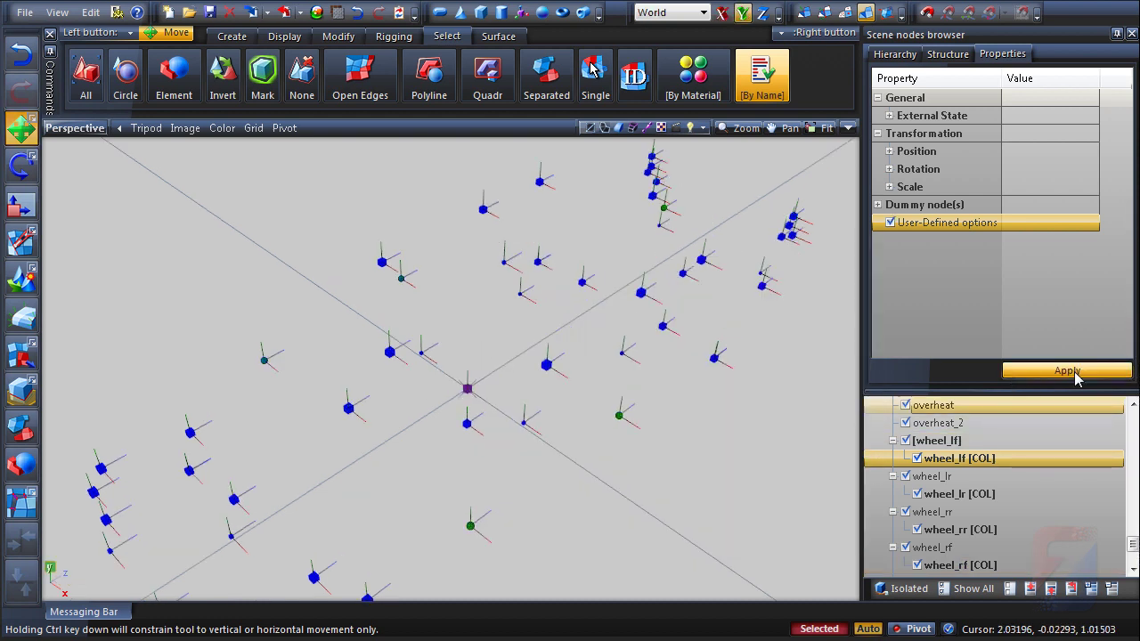
# Step: Select the +X side pair of green dummies, set their RotY option to -70, 0, apply it, and clear the selection
pyautogui.press('Escape')
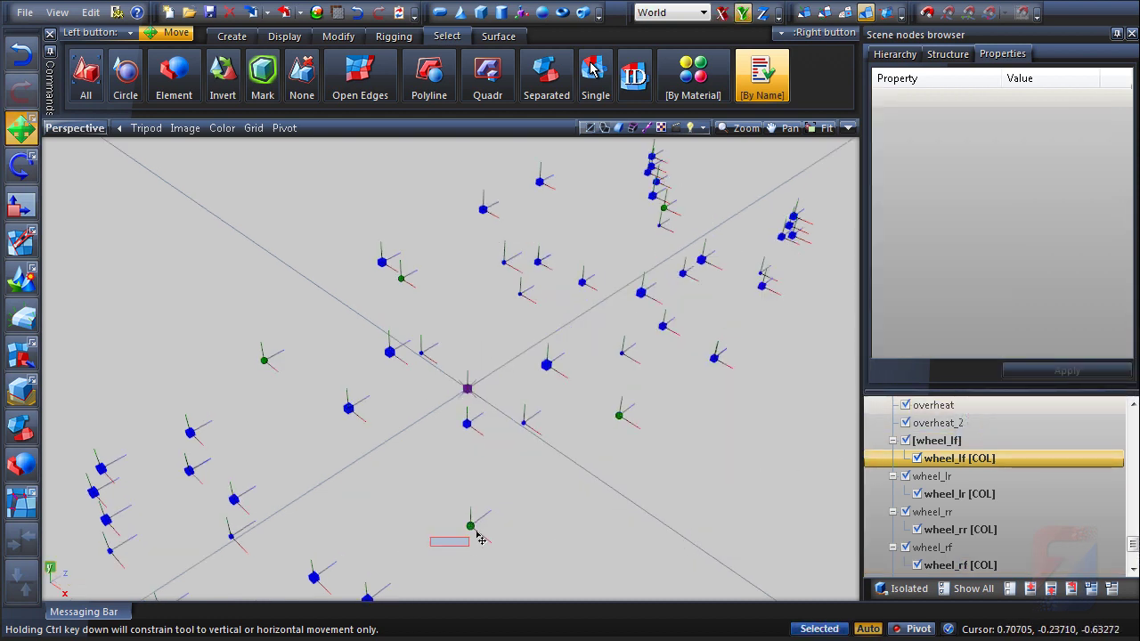
pyautogui.click(479, 538)
pyautogui.click(877, 98)
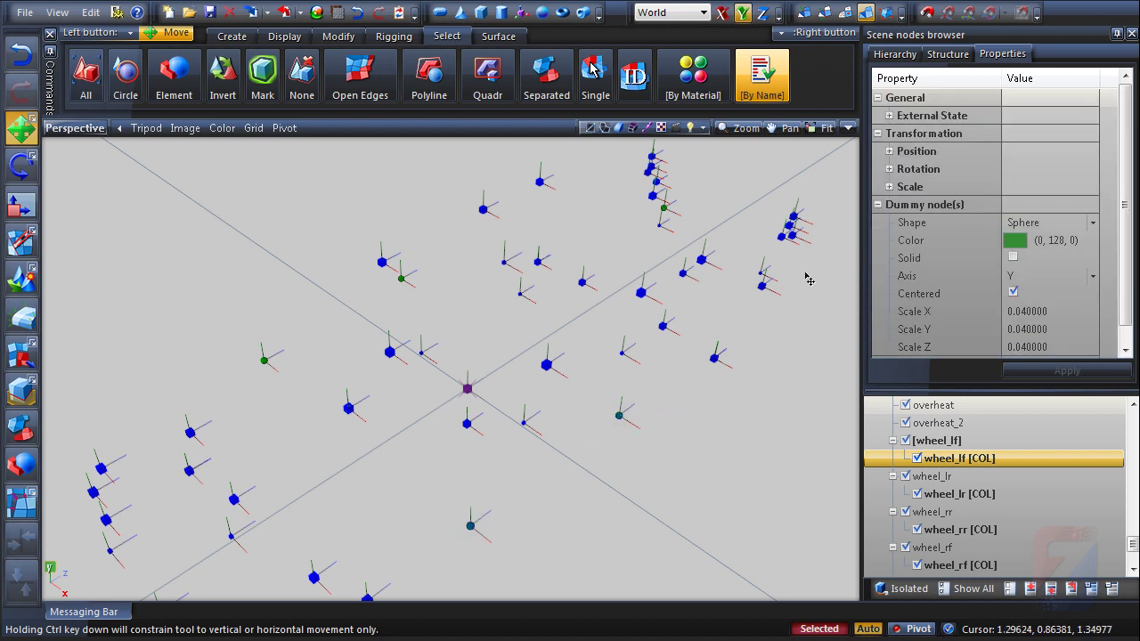
pyautogui.click(878, 205)
pyautogui.doubleClick(951, 225)
pyautogui.click(636, 153)
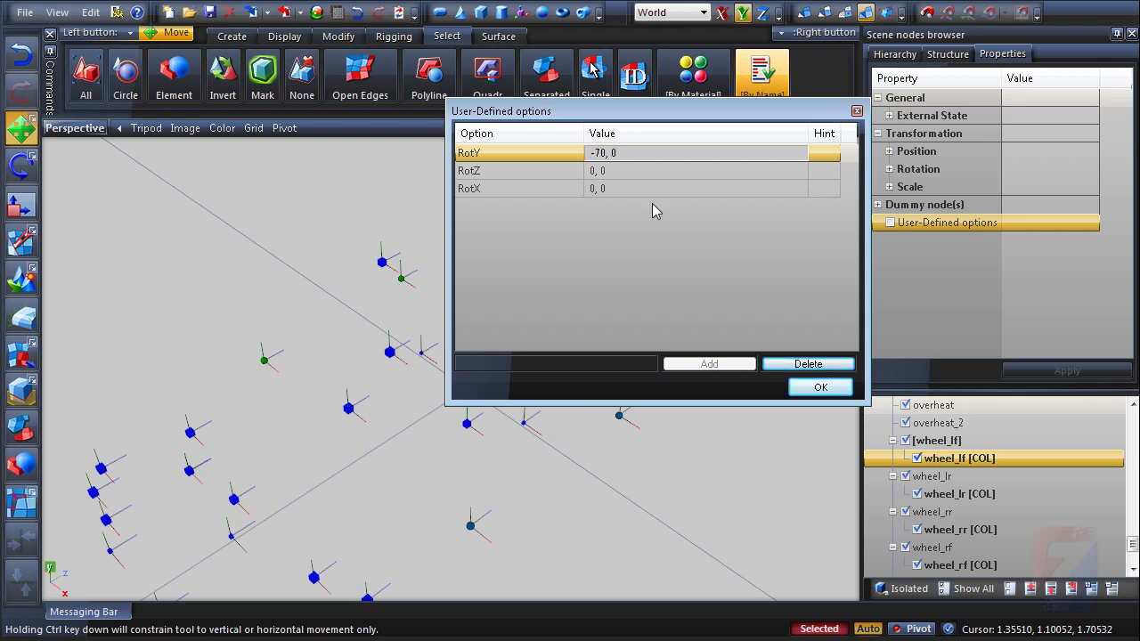
pyautogui.click(690, 294)
pyautogui.click(800, 393)
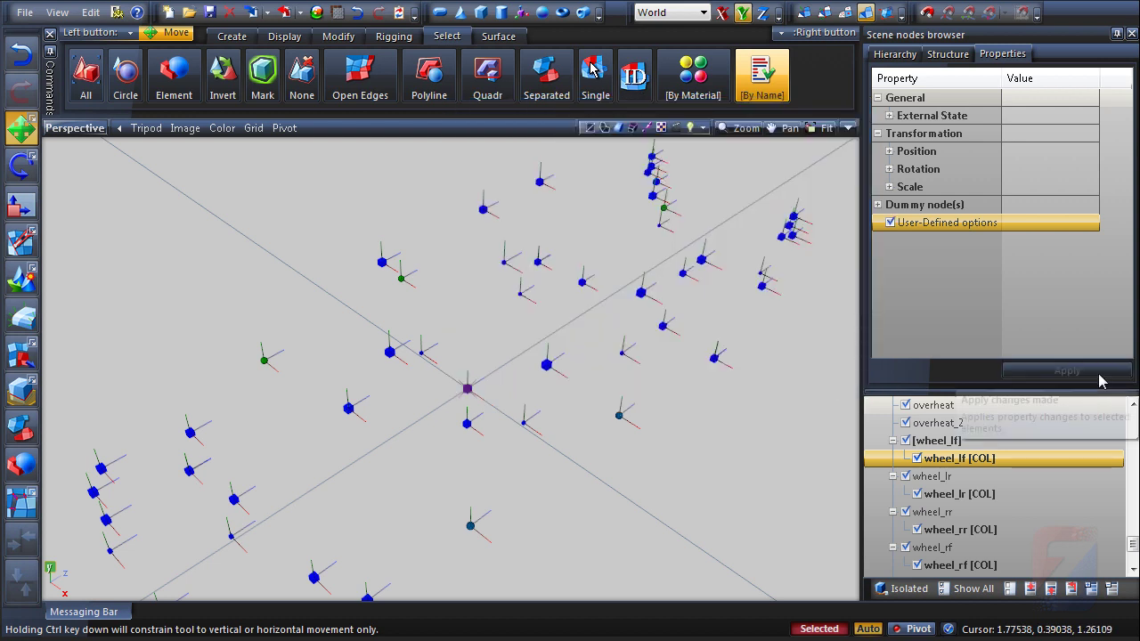
pyautogui.moveTo(651, 529); pyautogui.dragTo(684, 445, button='middle')
pyautogui.press('space')
pyautogui.moveTo(681, 452); pyautogui.dragTo(681, 459, button='middle')
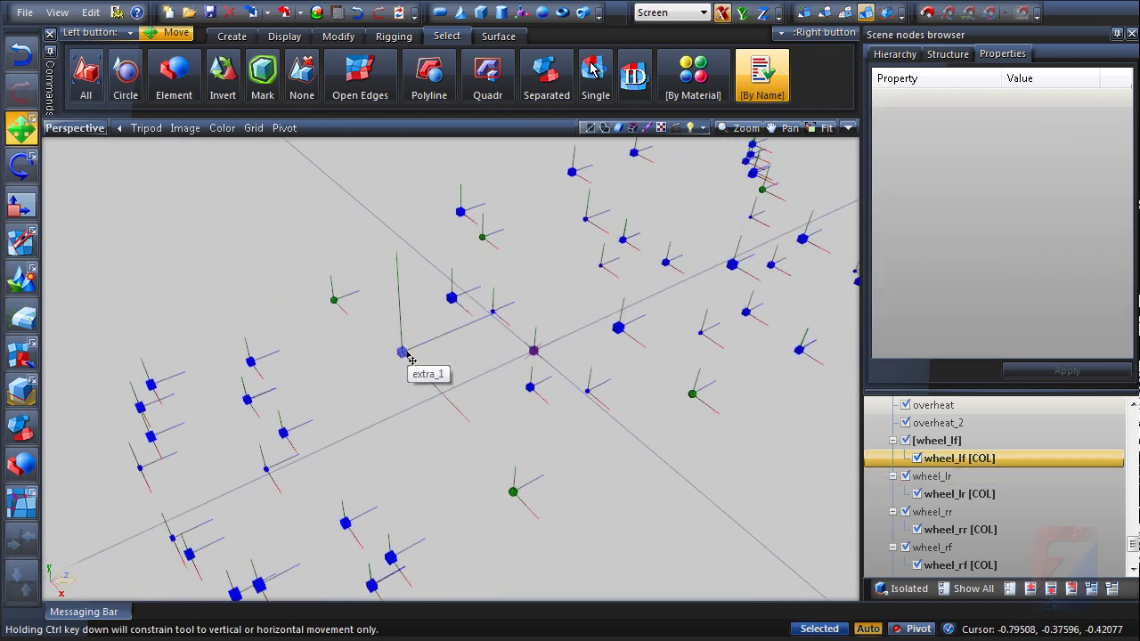
# Step: Select the bonnet dummy and set its user-defined RotX option to -70, 0
pyautogui.moveTo(445, 395); pyautogui.dragTo(453, 341, button='middle')
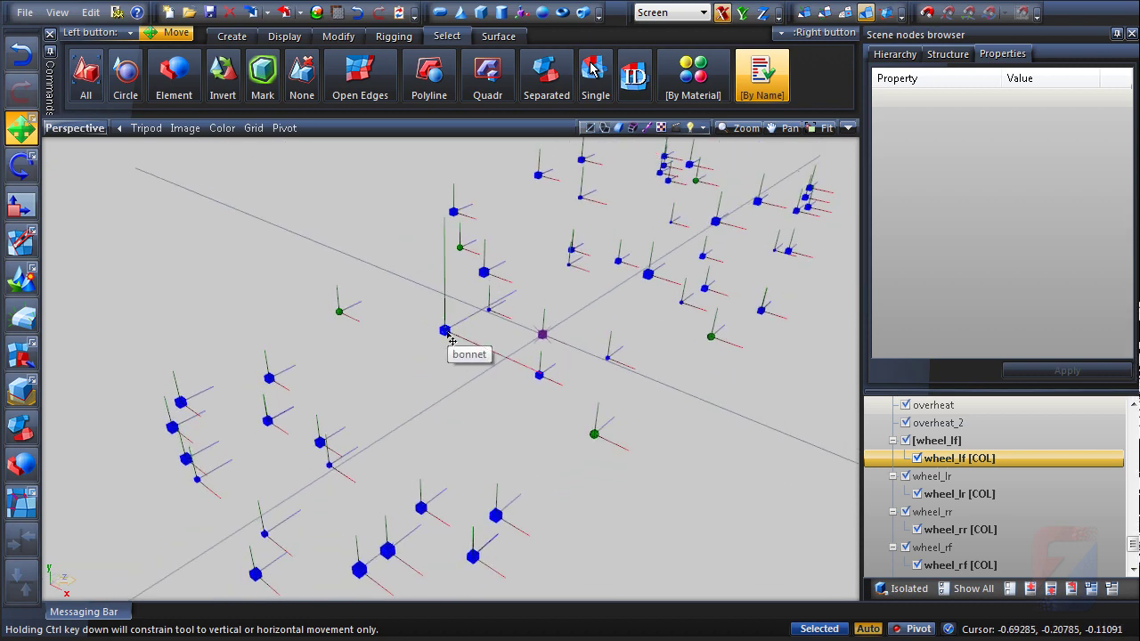
pyautogui.click(448, 332)
pyautogui.doubleClick(891, 259)
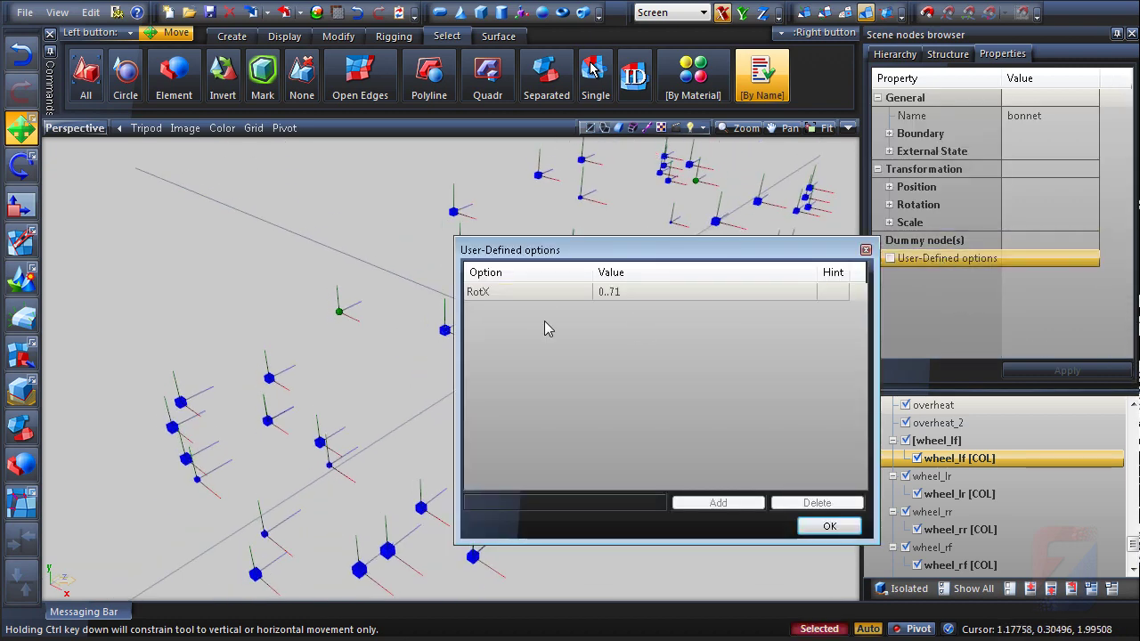
pyautogui.click(540, 296)
pyautogui.click(630, 296)
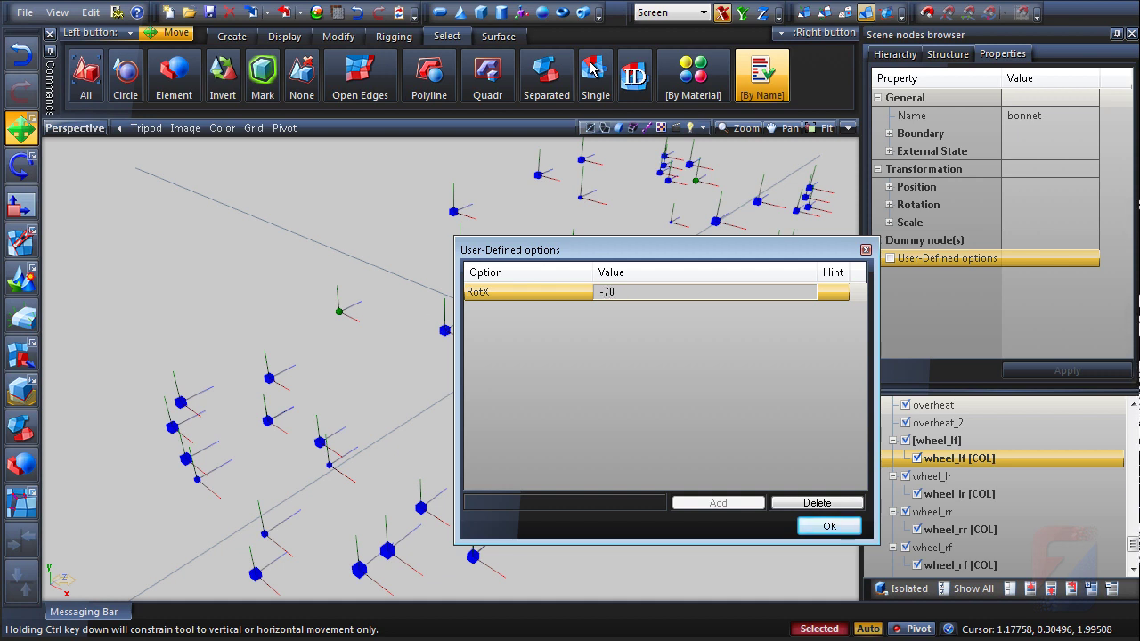
pyautogui.press('Return')
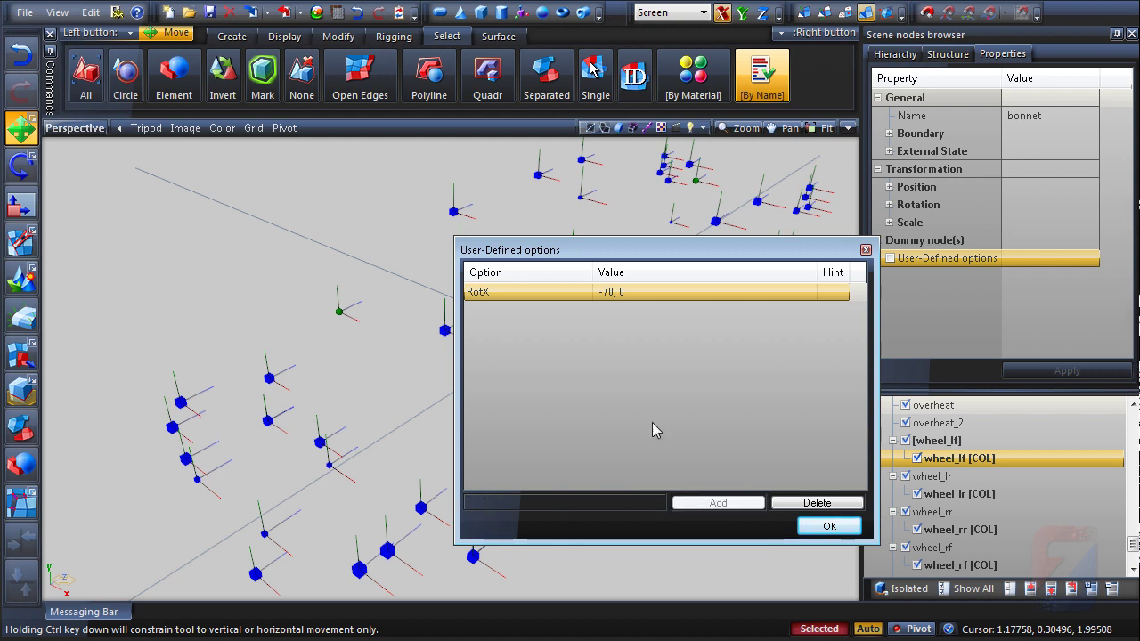
# Step: Set the bonnet dummy's RotY option to 0, 0, add a RotZ option, and apply the options
pyautogui.click(624, 312)
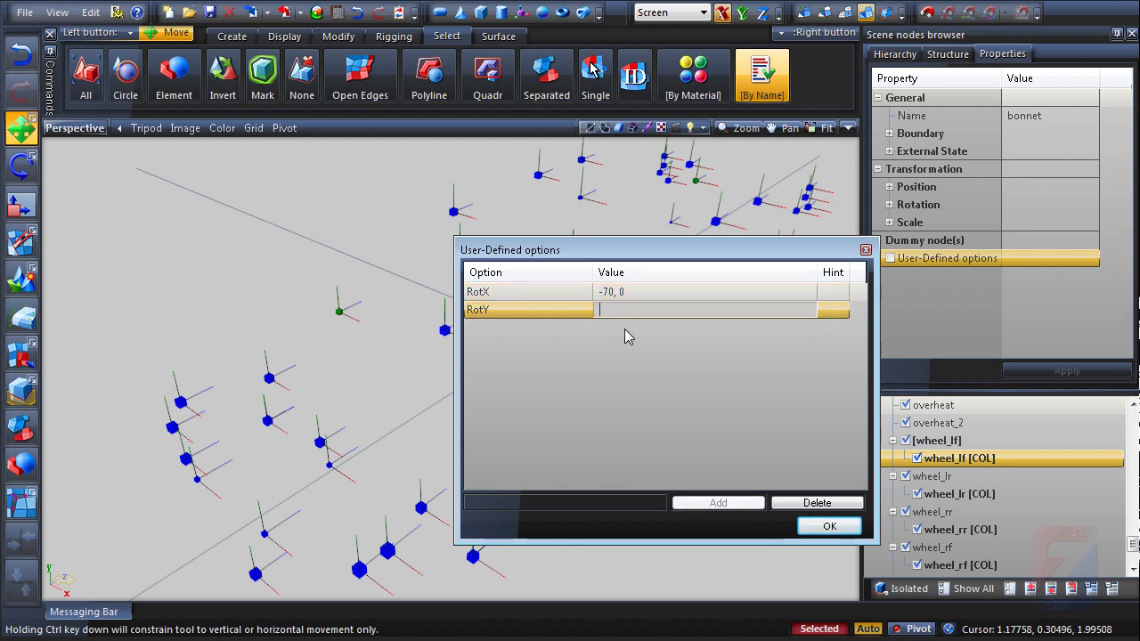
pyautogui.write('0, 0')
pyautogui.press('Return')
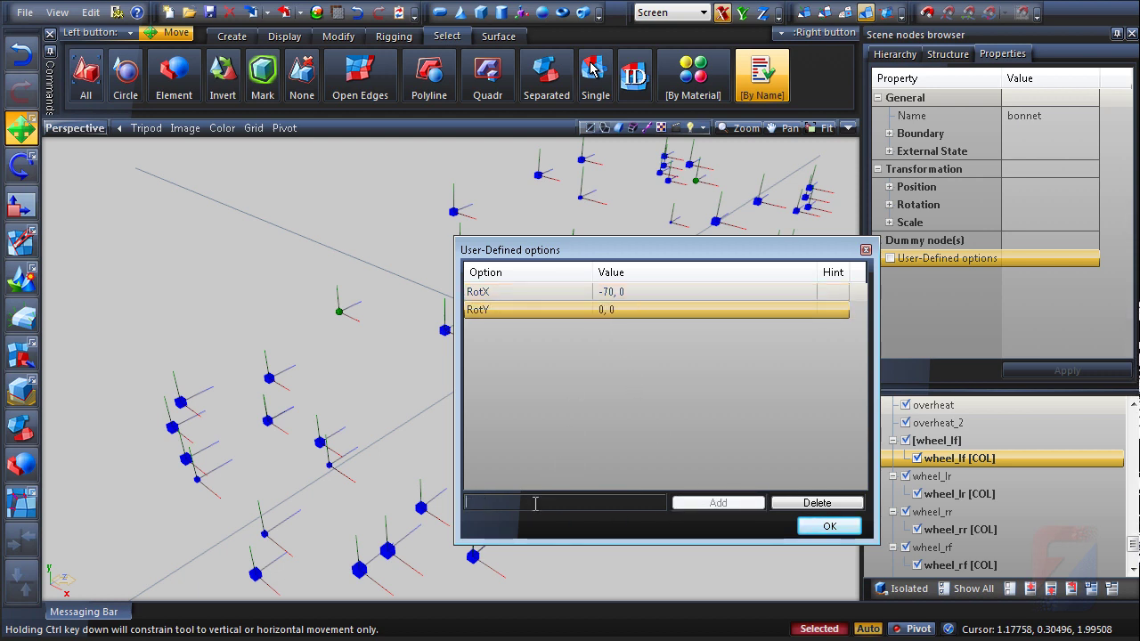
pyautogui.click(585, 504)
pyautogui.write('RotZ')
pyautogui.click(718, 503)
pyautogui.click(634, 330)
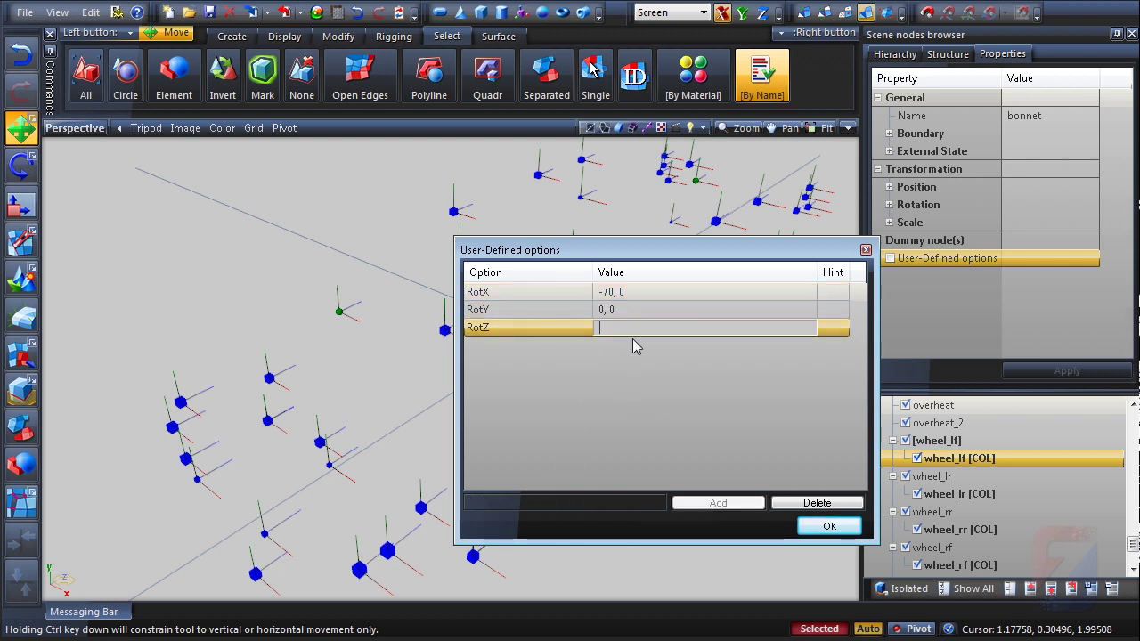
pyautogui.click(829, 527)
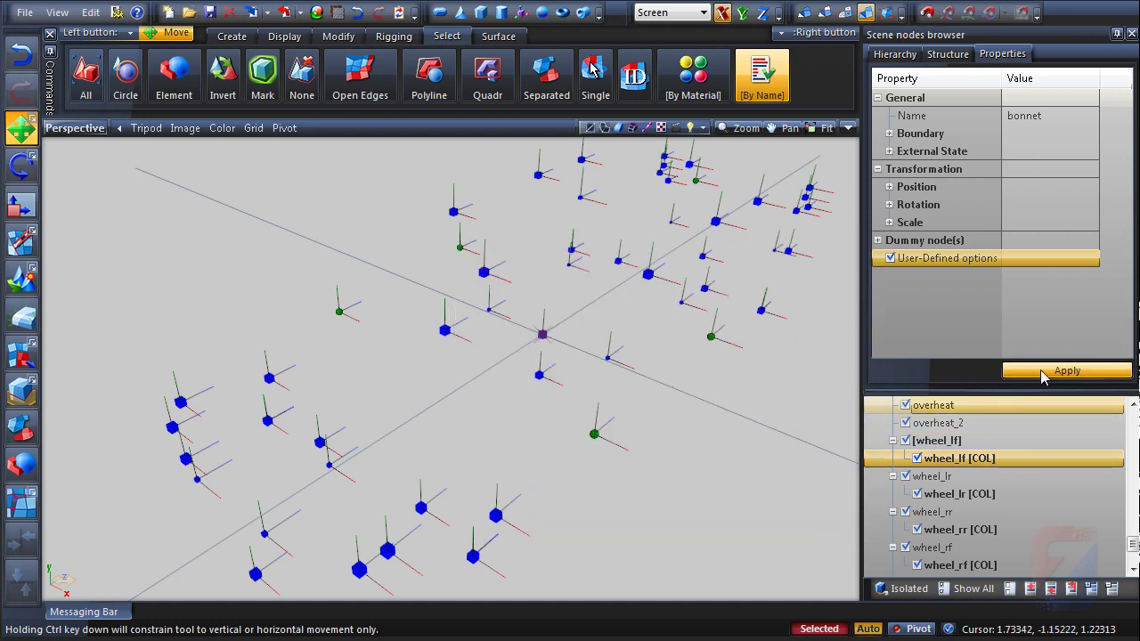
# Step: Select the boot dummy and set its user-defined RotX option to 0, 70
pyautogui.moveTo(830, 526); pyautogui.dragTo(677, 484, button='middle')
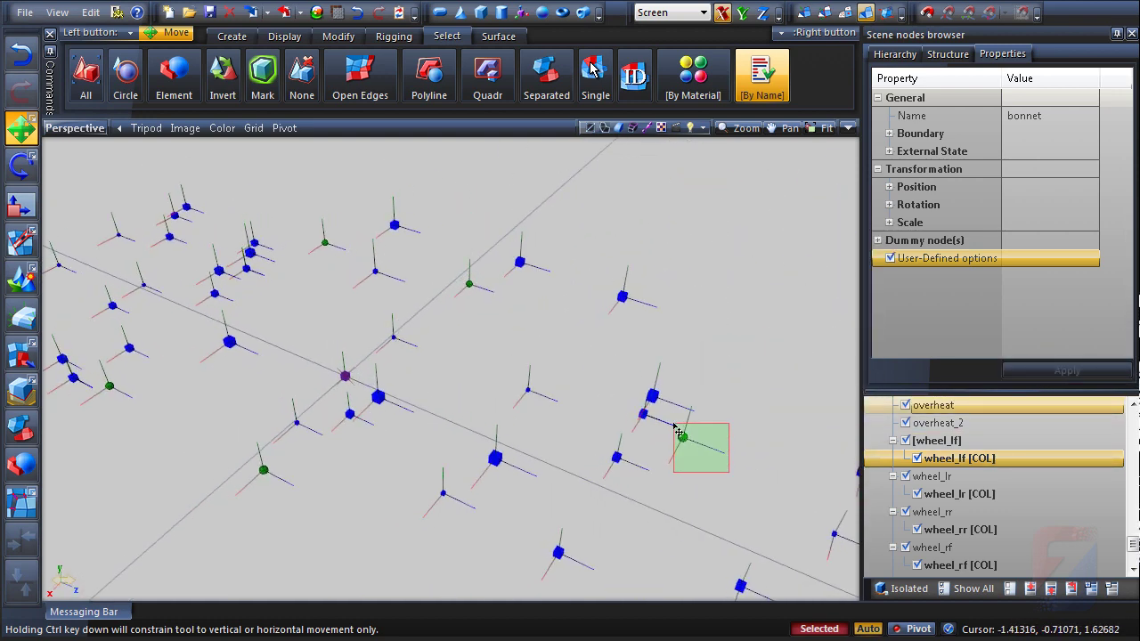
pyautogui.click(680, 434)
pyautogui.click(917, 257)
pyautogui.click(662, 291)
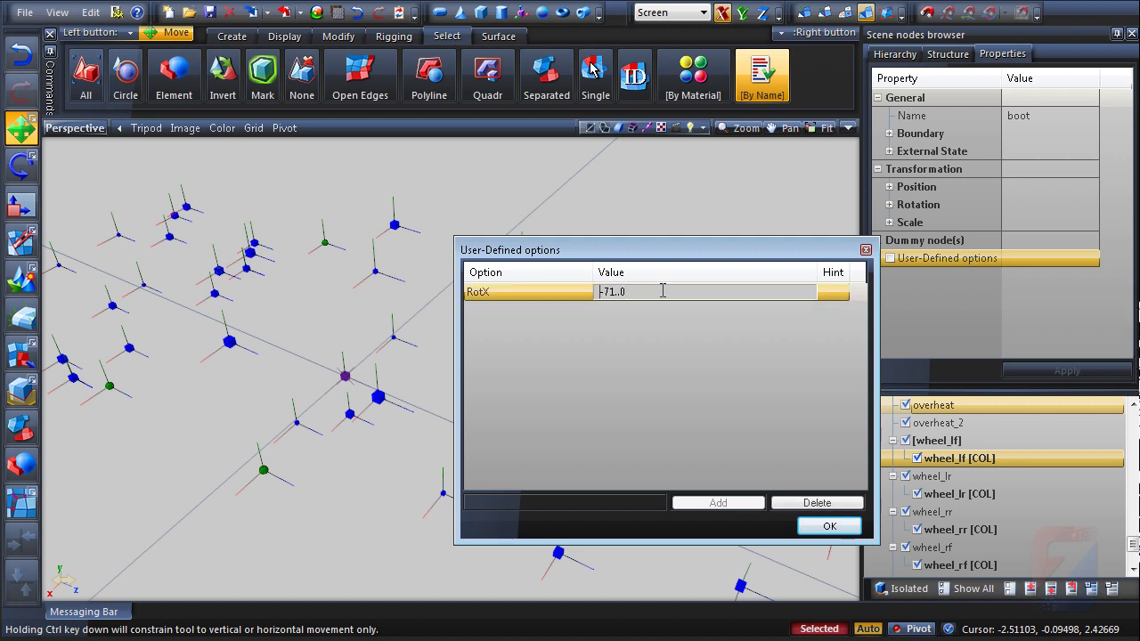
pyautogui.press('Return')
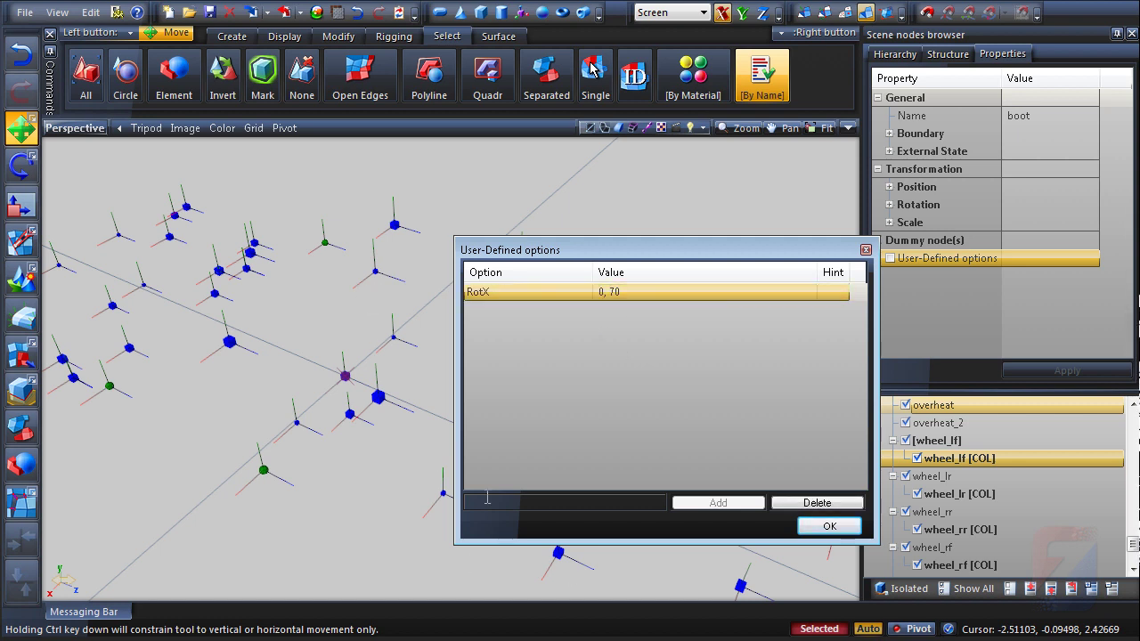
# Step: Add RotY and RotZ options, both with the value 0, 0, to the boot dummy and apply them
pyautogui.click(706, 503)
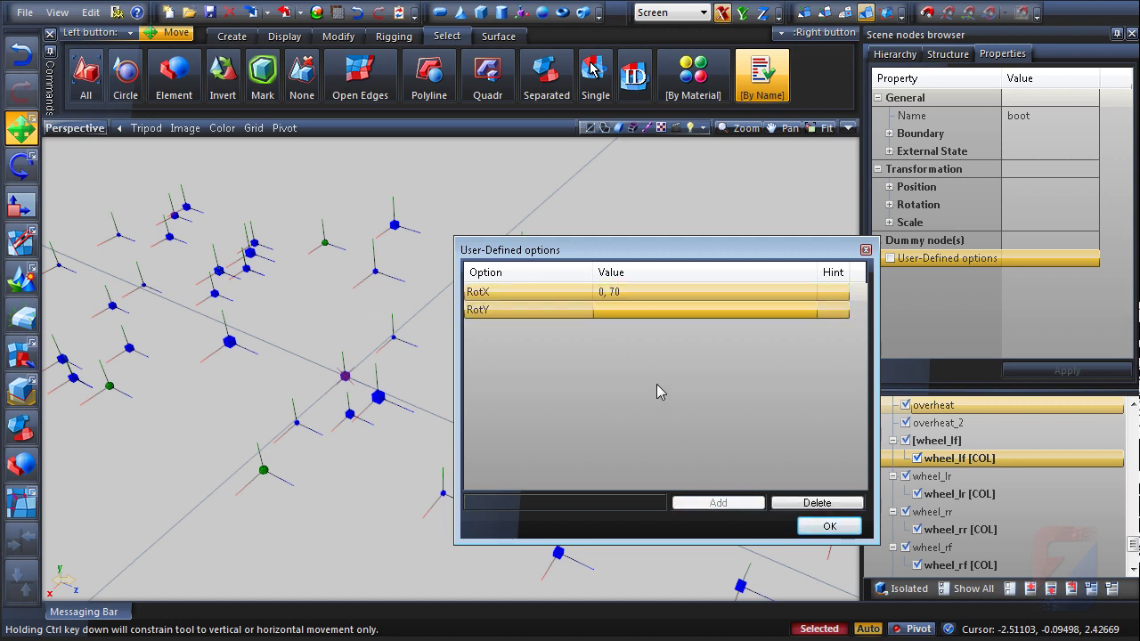
pyautogui.click(638, 309)
pyautogui.write('0, 0')
pyautogui.press('Return')
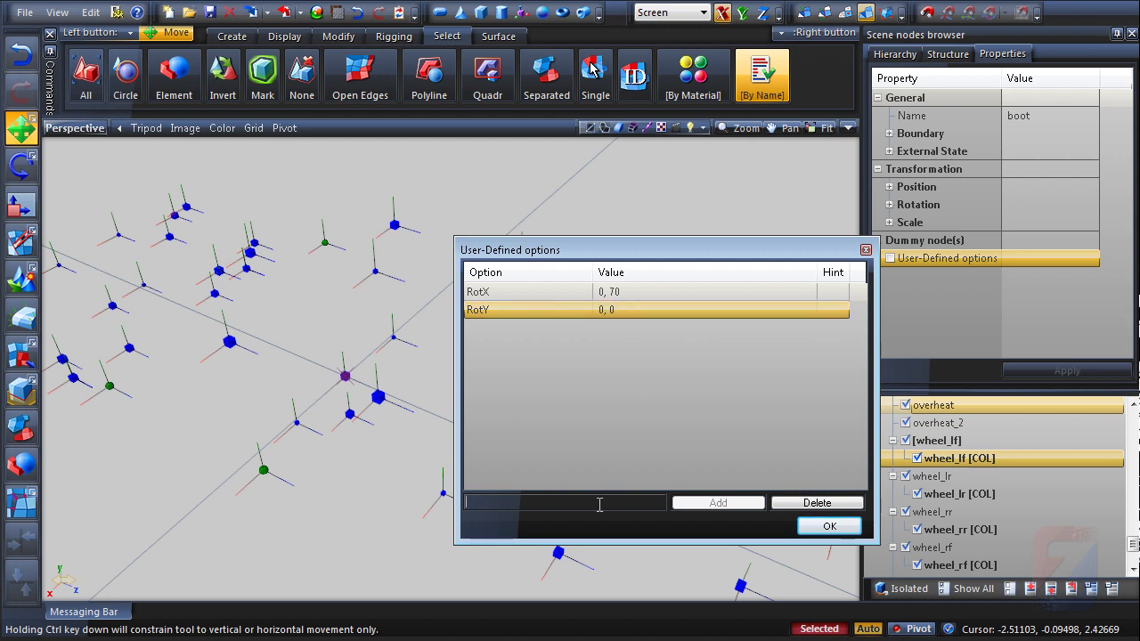
pyautogui.click(706, 502)
pyautogui.click(611, 328)
pyautogui.write('0, 0')
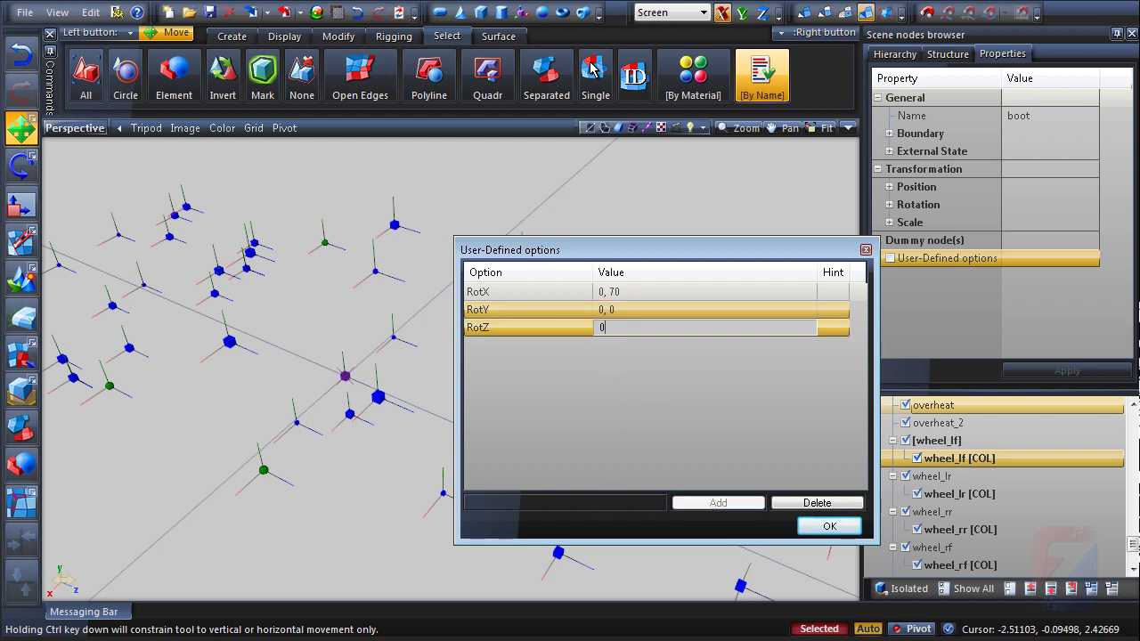
pyautogui.press('Return')
pyautogui.click(830, 526)
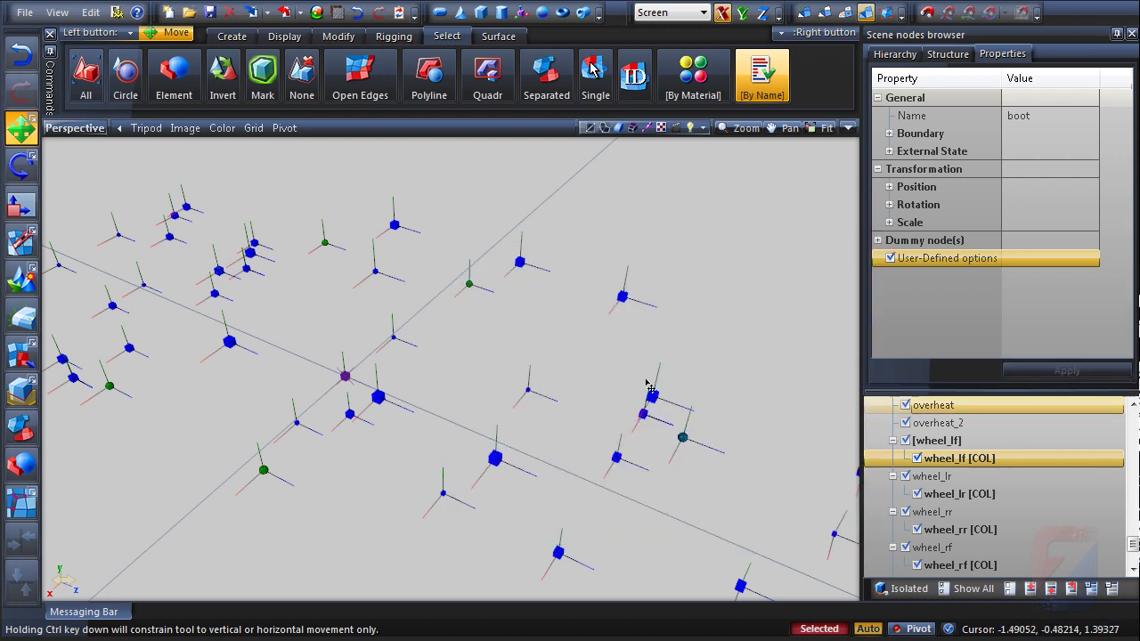
# Step: Hide all nodes of the buffalo2_hi hierarchy and return to the beginning of the node list
pyautogui.scroll(-1, 667, 260)
pyautogui.click(895, 54)
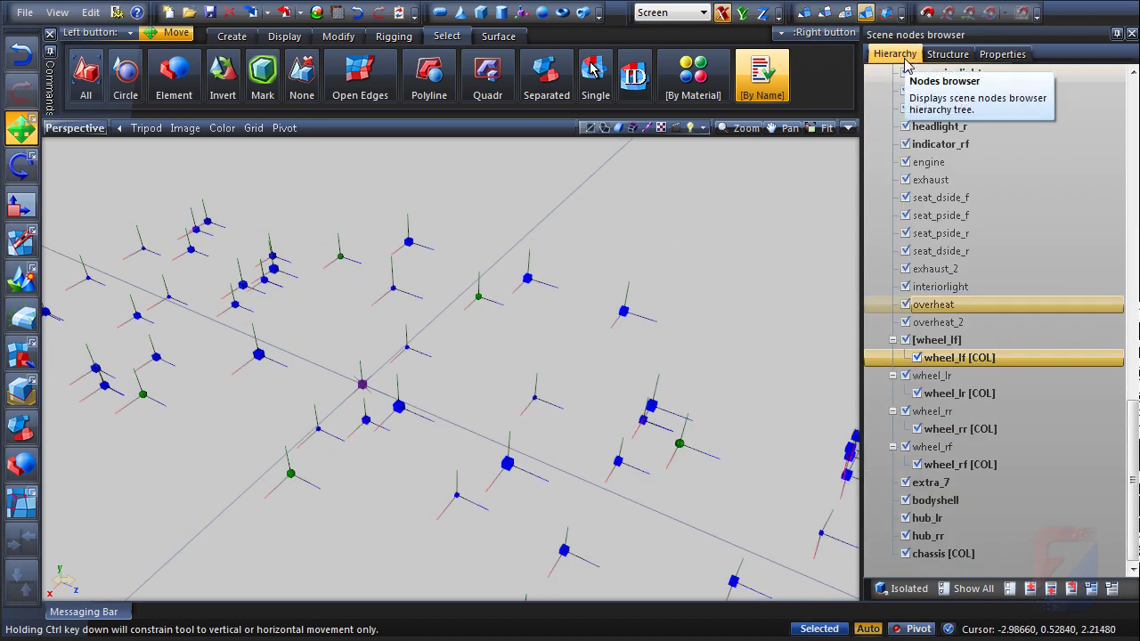
pyautogui.click(973, 589)
pyautogui.moveTo(1133, 477); pyautogui.dragTo(1133, 151)
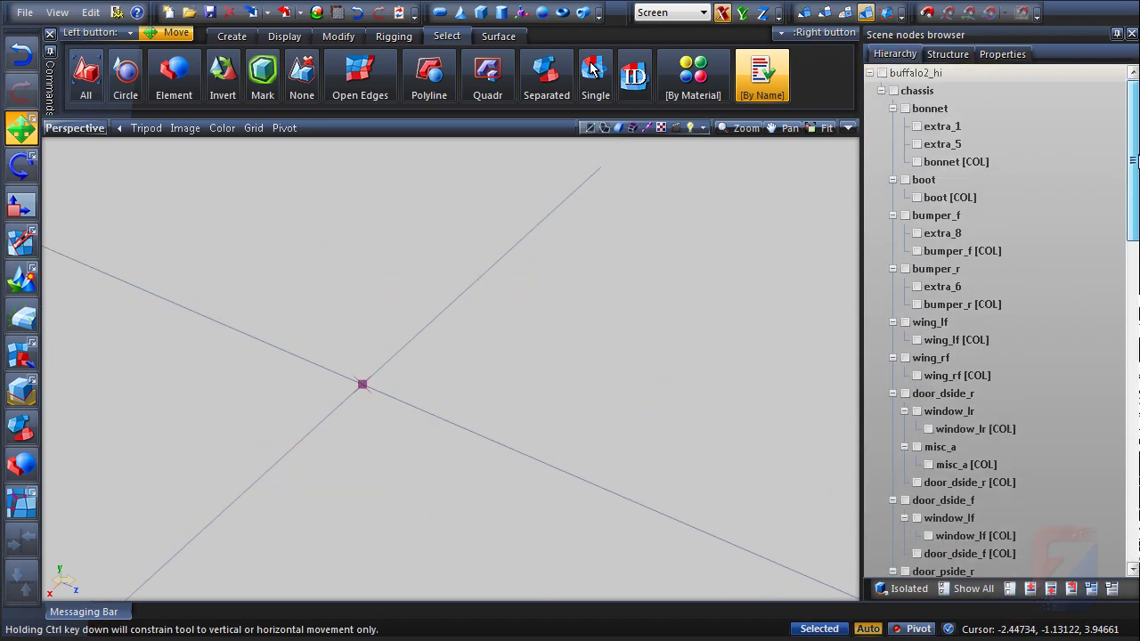
# Step: Show only the chassis, bonnet, boot, bumper_f, bumper_r, wing_lf and wing_rf dummies, leaving their child nodes hidden
pyautogui.click(894, 90)
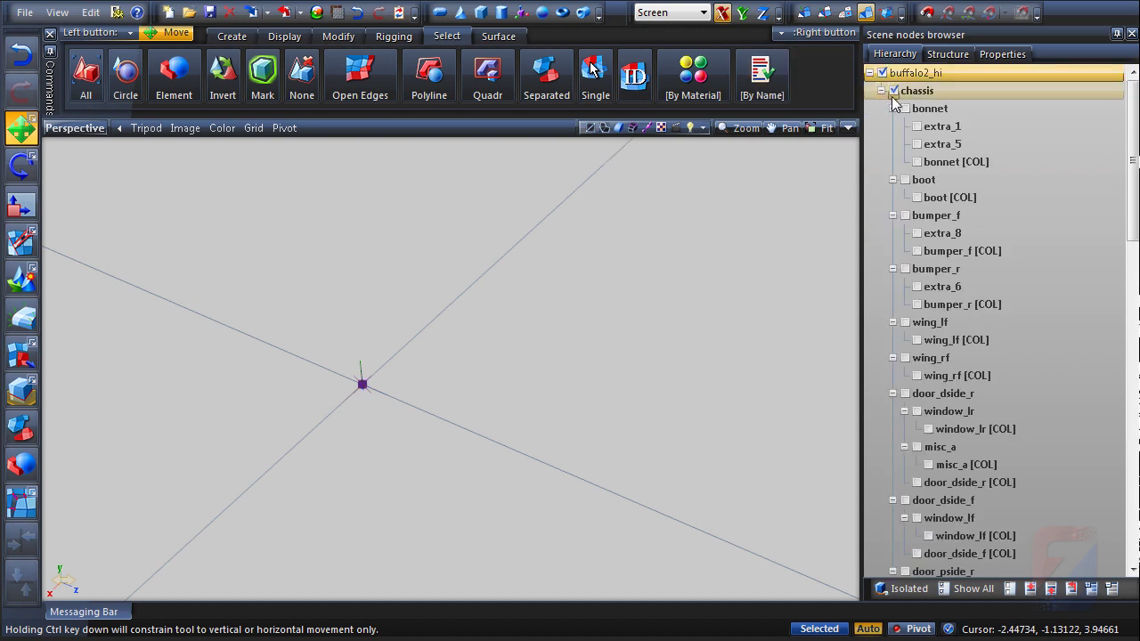
pyautogui.click(905, 108)
pyautogui.click(905, 179)
pyautogui.click(905, 214)
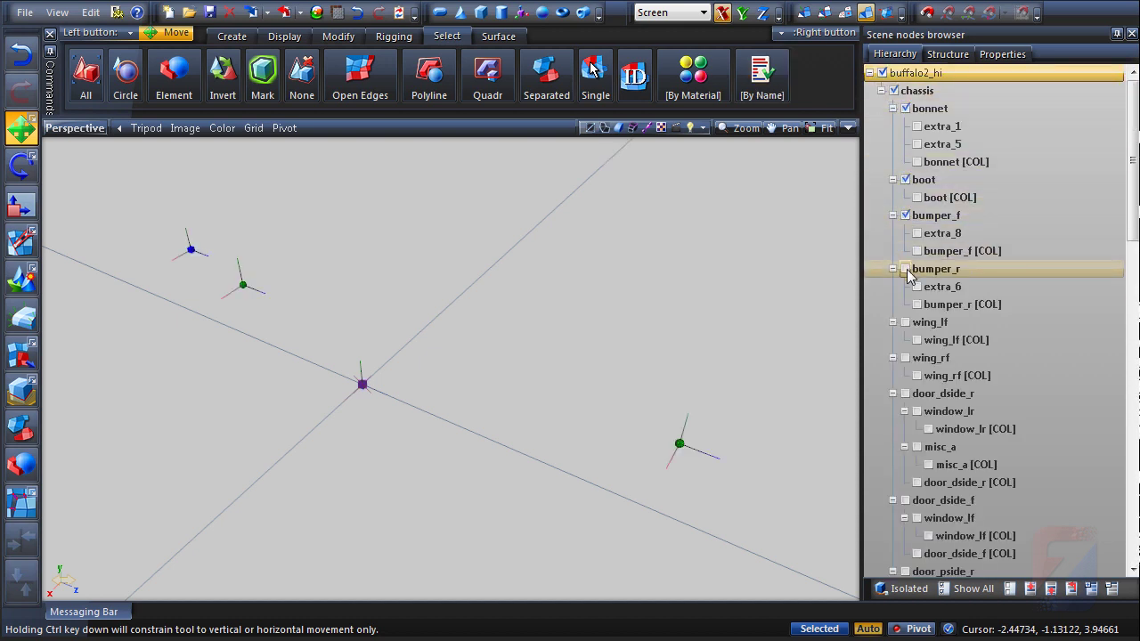
pyautogui.click(905, 268)
pyautogui.click(905, 321)
pyautogui.click(905, 357)
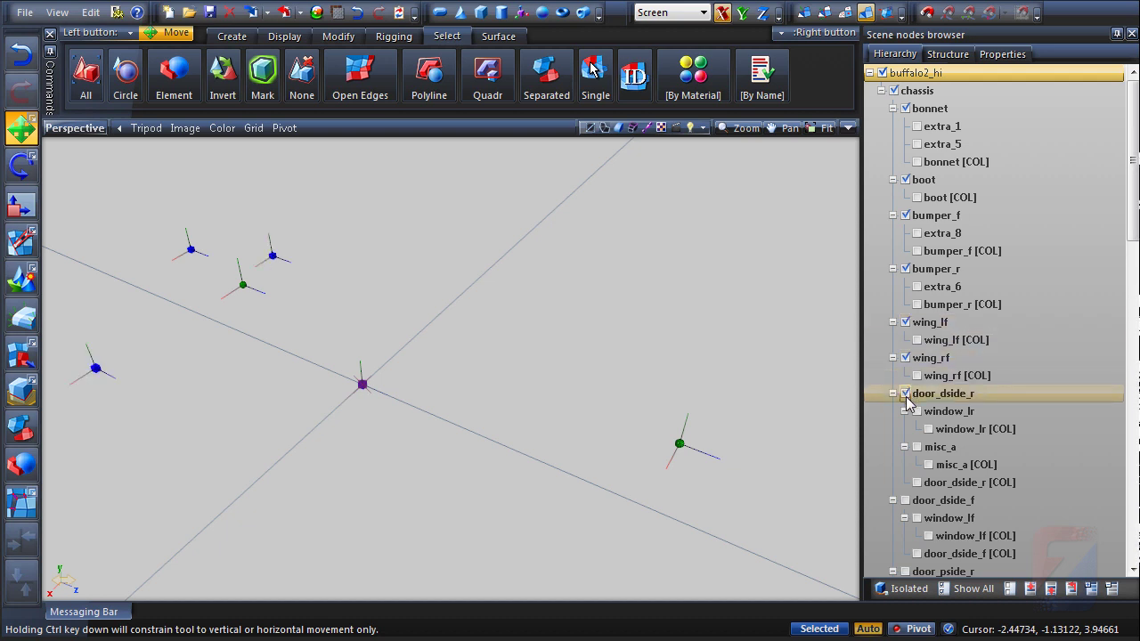
# Step: Show the door_dside_r, door_dside_f, door_pside_r and door_pside_f dummies without their child nodes
pyautogui.click(904, 393)
pyautogui.click(905, 499)
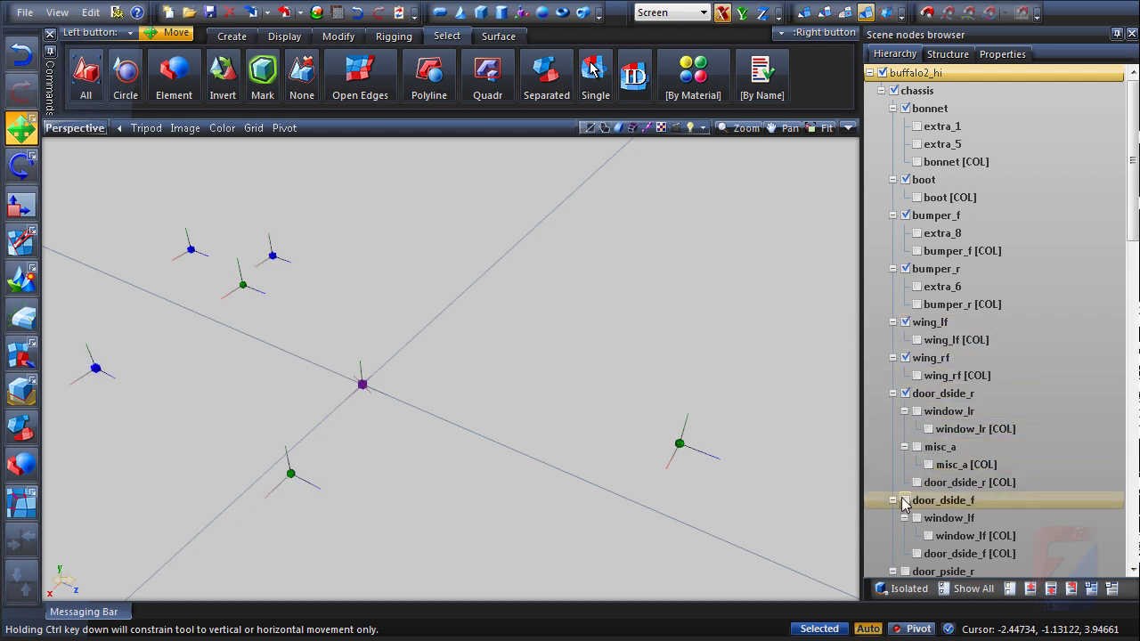
pyautogui.scroll(-5, 910, 357)
pyautogui.click(905, 304)
pyautogui.click(905, 410)
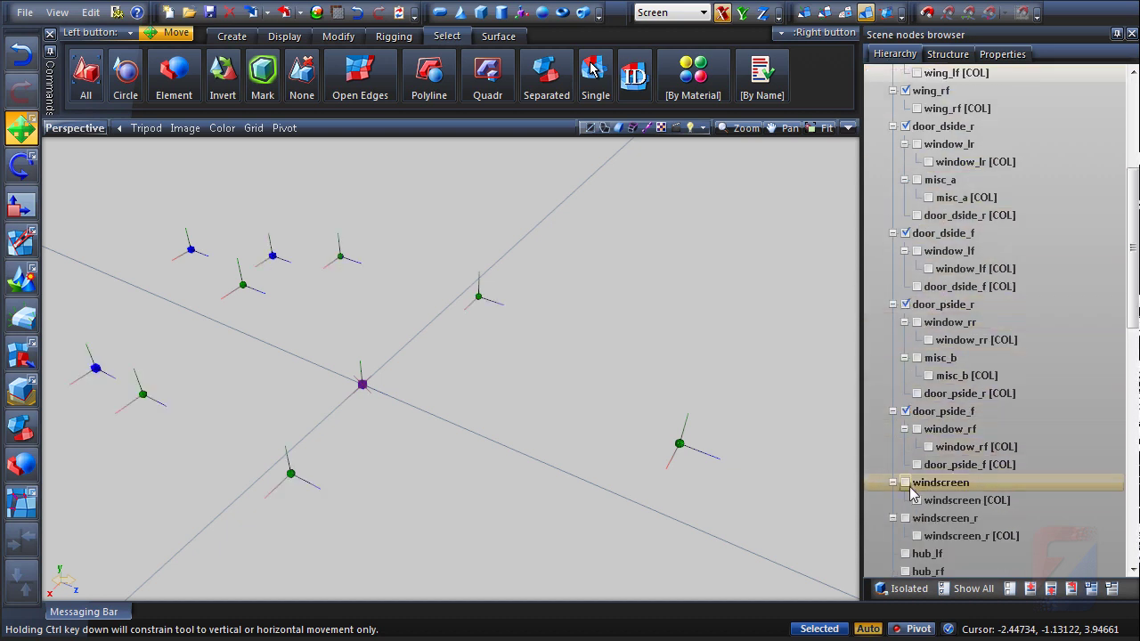
# Step: Show the wheel_lf, wheel_lr, wheel_rr and wheel_rf dummies without their collision nodes
pyautogui.scroll(-4, 902, 473)
pyautogui.scroll(-9, 902, 454)
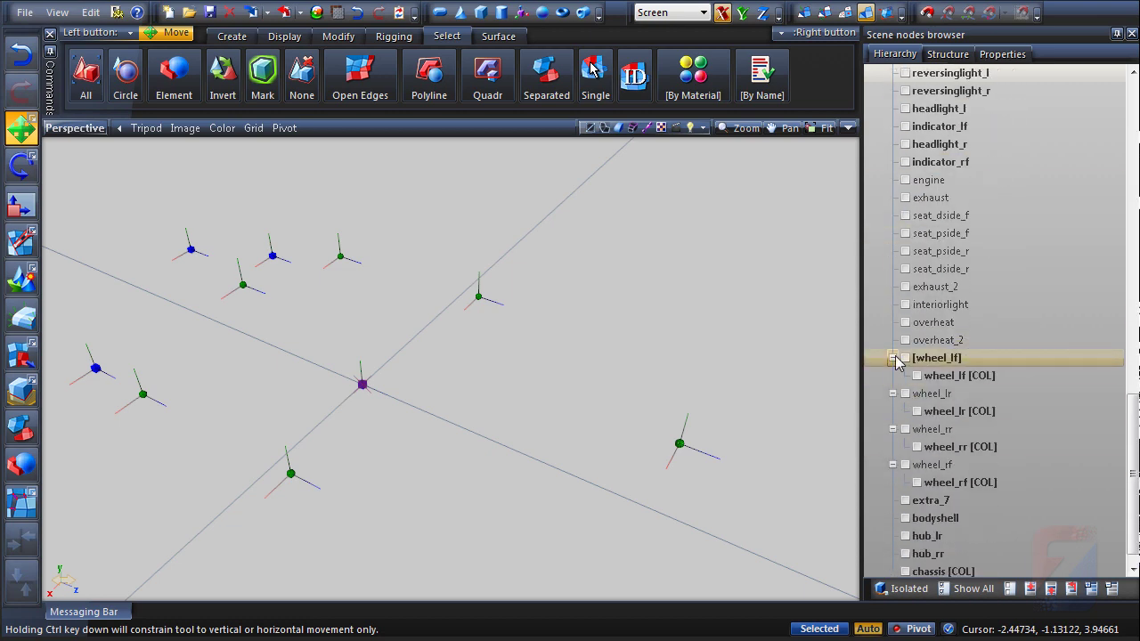
pyautogui.click(905, 357)
pyautogui.click(904, 393)
pyautogui.click(905, 429)
pyautogui.click(905, 464)
pyautogui.scroll(2, 917, 396)
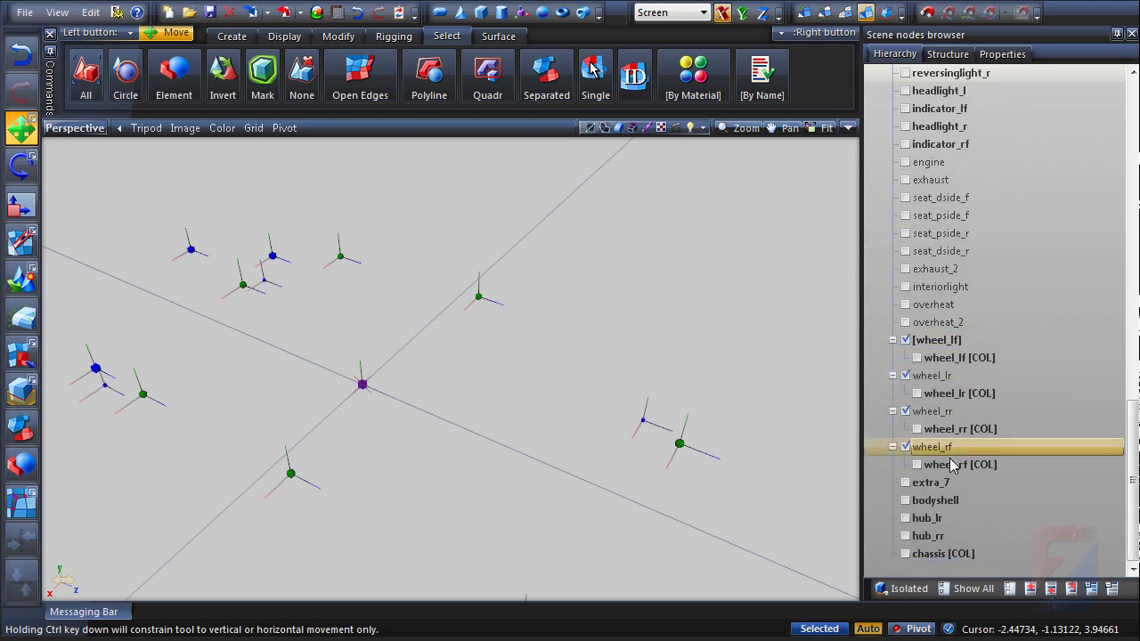
# Step: Check the visibility of the bumper dummies, select all the displayed dummies in the viewport, and open their properties
pyautogui.scroll(15, 918, 397)
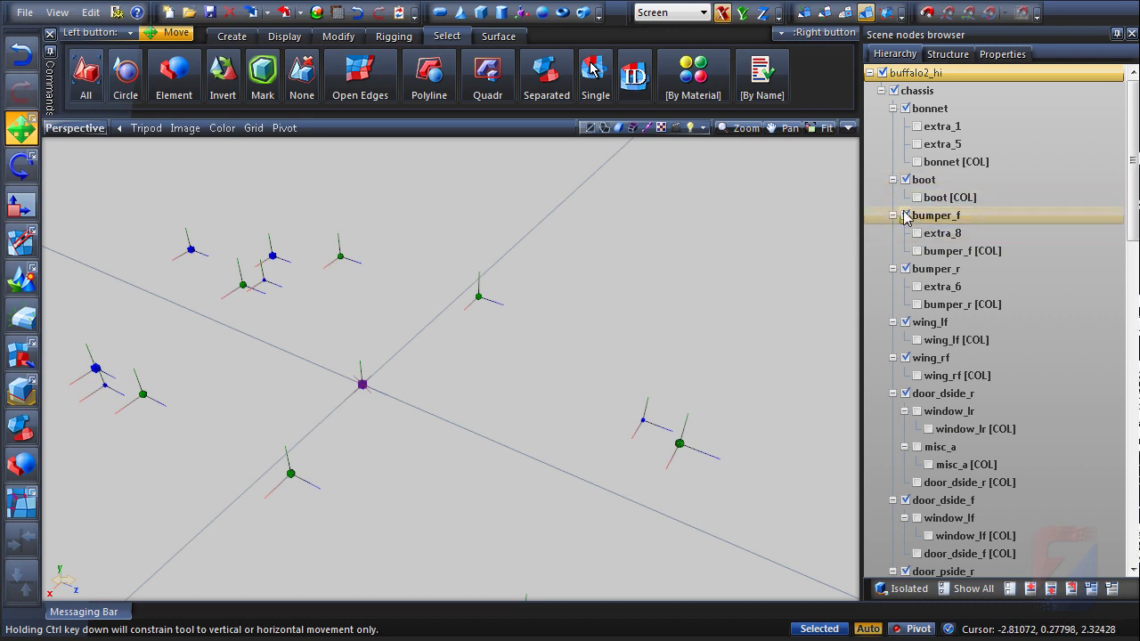
pyautogui.click(905, 215)
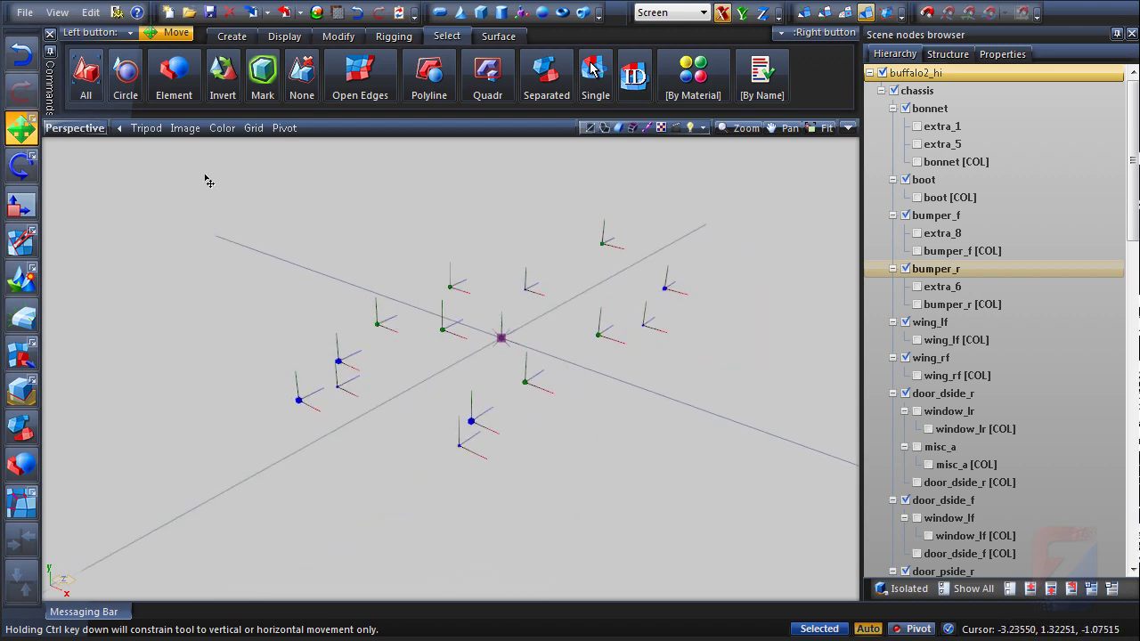
pyautogui.moveTo(205, 176); pyautogui.dragTo(766, 513)
pyautogui.click(1001, 53)
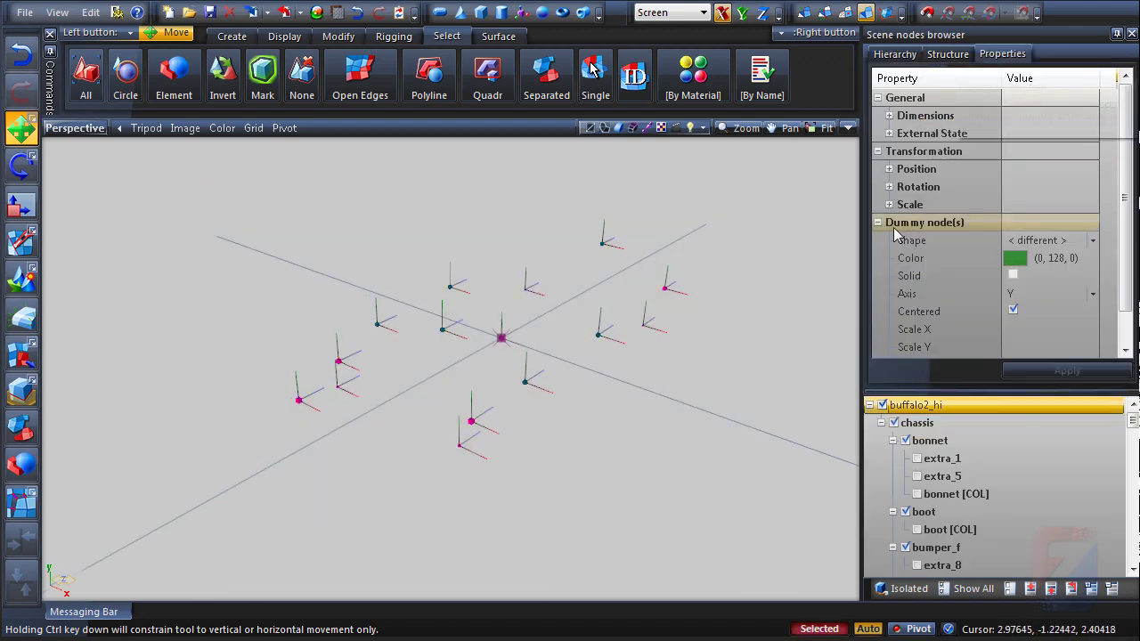
# Step: Add a user-defined option Flags with the value E to the selected dummies, apply it, and clear the selection
pyautogui.click(895, 228)
pyautogui.click(917, 241)
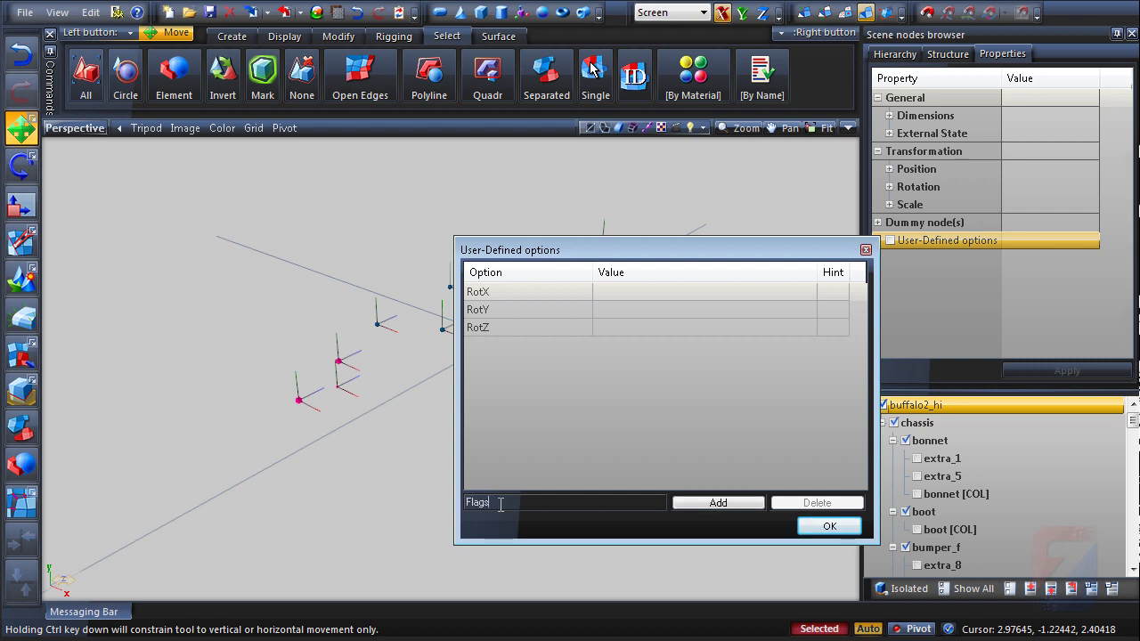
pyautogui.click(708, 503)
pyautogui.click(615, 347)
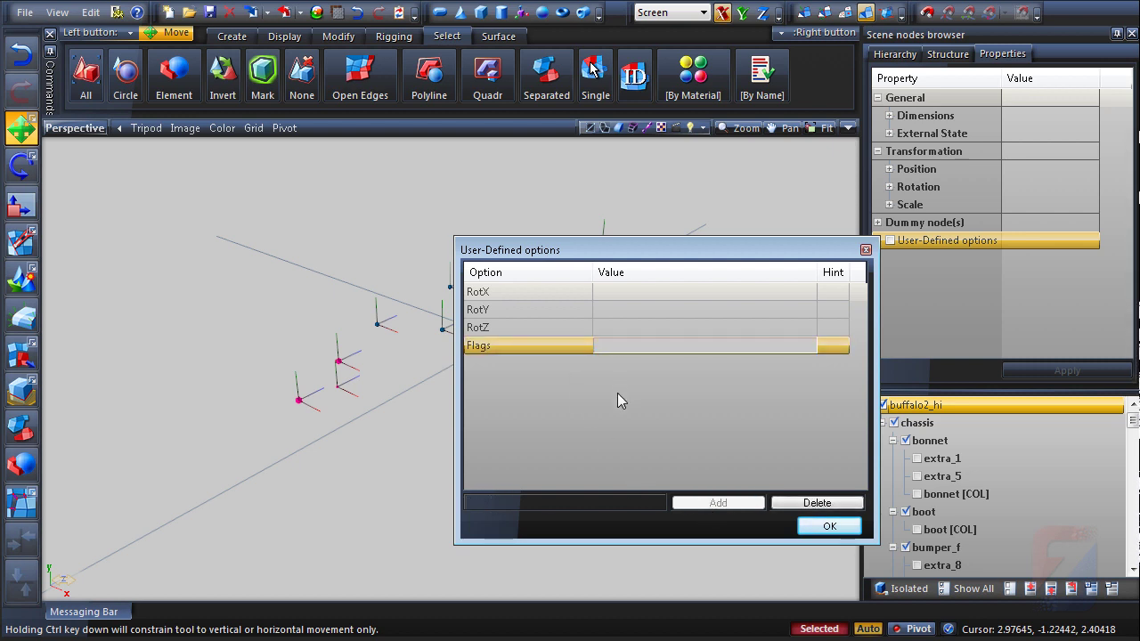
pyautogui.write('E')
pyautogui.press('Return')
pyautogui.click(830, 528)
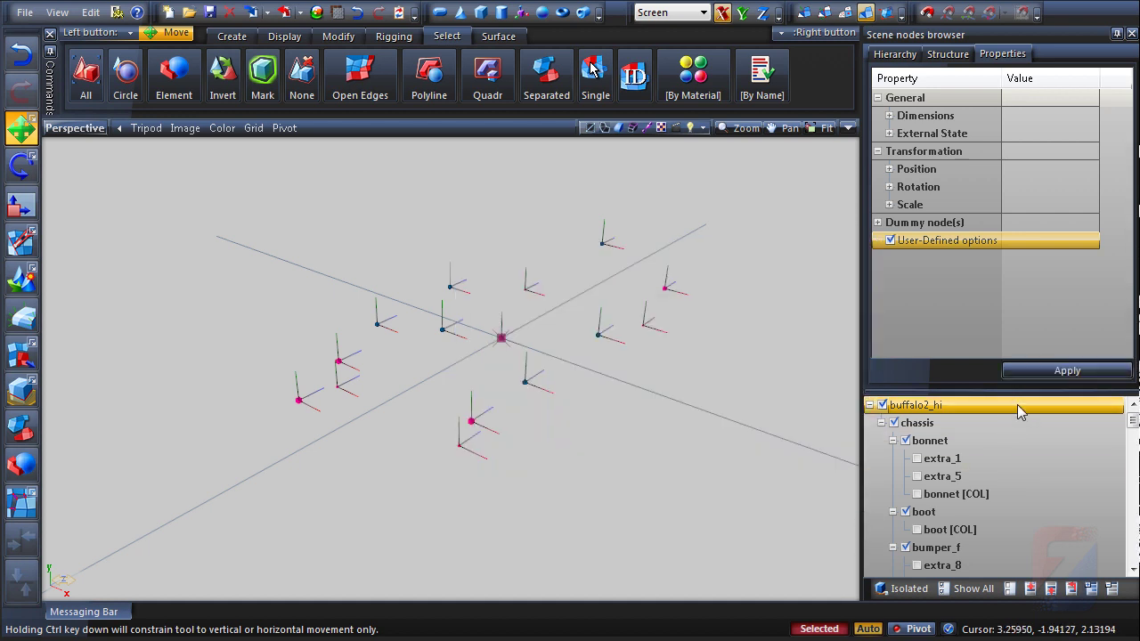
pyautogui.press('space')
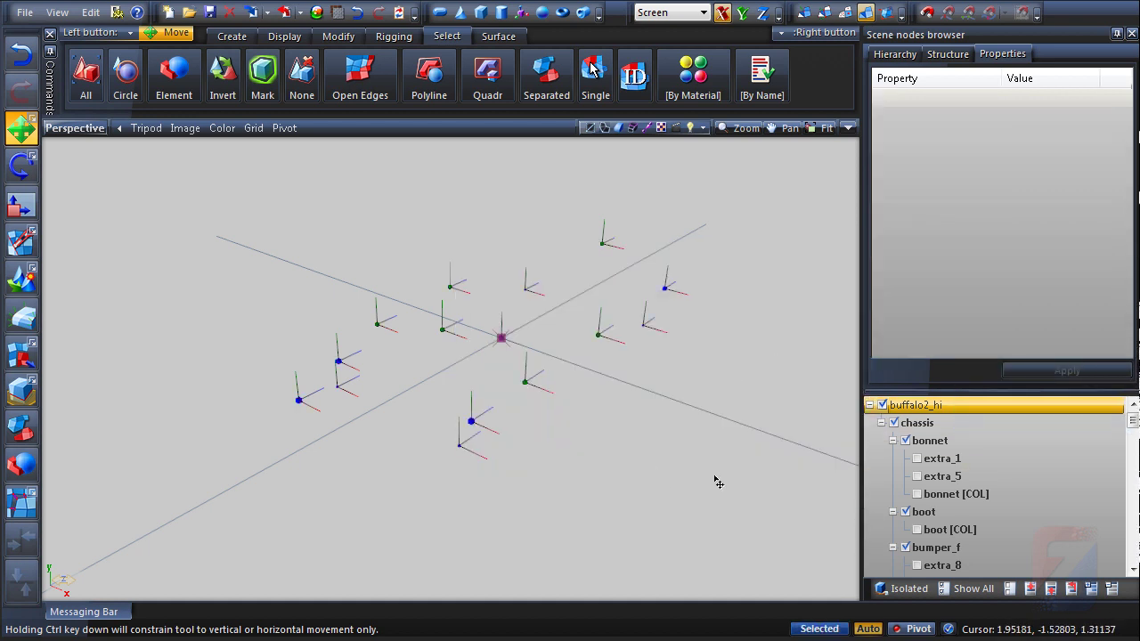
# Step: Isolate the chassis dummy, open its user-defined Flags option for editing, and apply the options
pyautogui.click(906, 589)
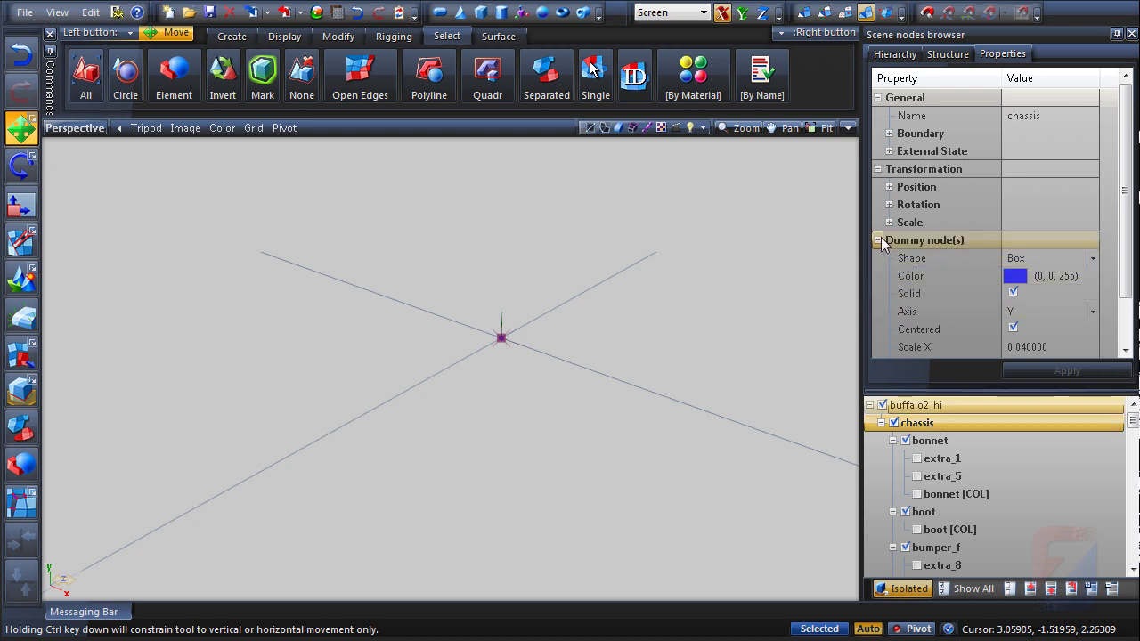
pyautogui.doubleClick(910, 240)
pyautogui.doubleClick(928, 258)
pyautogui.click(675, 292)
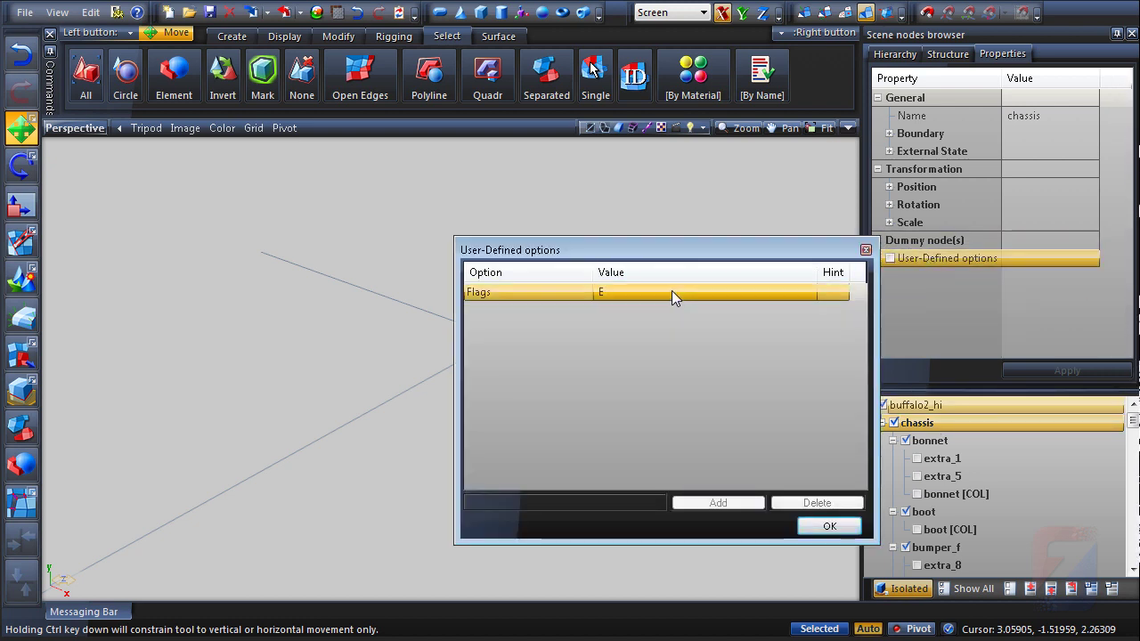
pyautogui.click(831, 527)
pyautogui.click(1040, 370)
# Step: Edit the Flags value in the user-defined options of the wheel_lf dummy and accept the options
pyautogui.scroll(-2, 1134, 428)
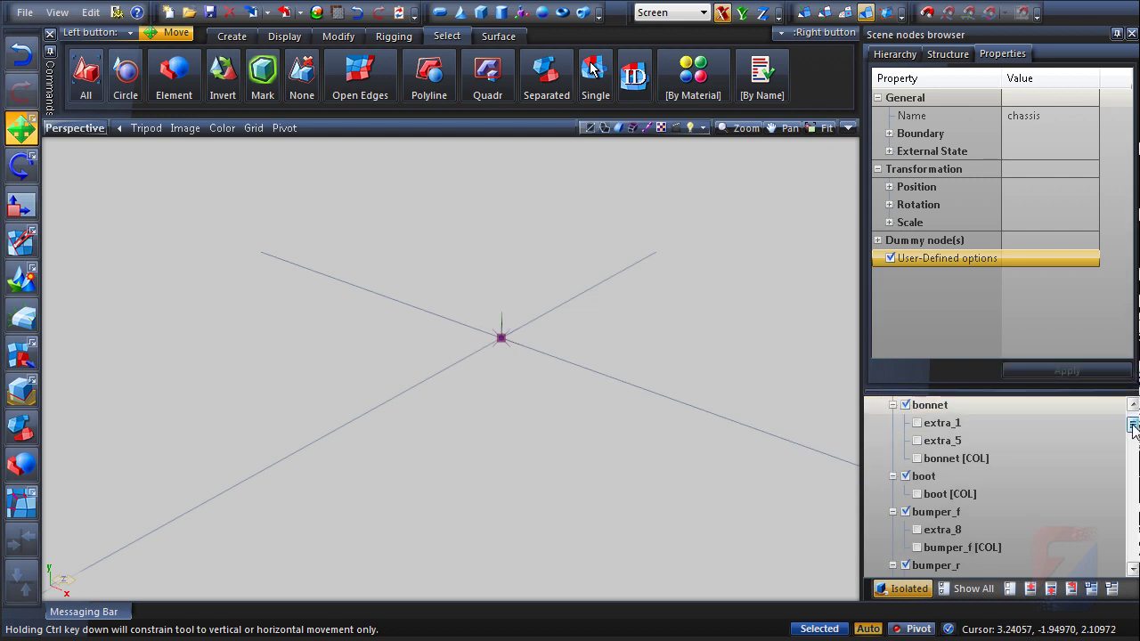
pyautogui.moveTo(1133, 428); pyautogui.dragTo(1134, 543)
pyautogui.click(941, 441)
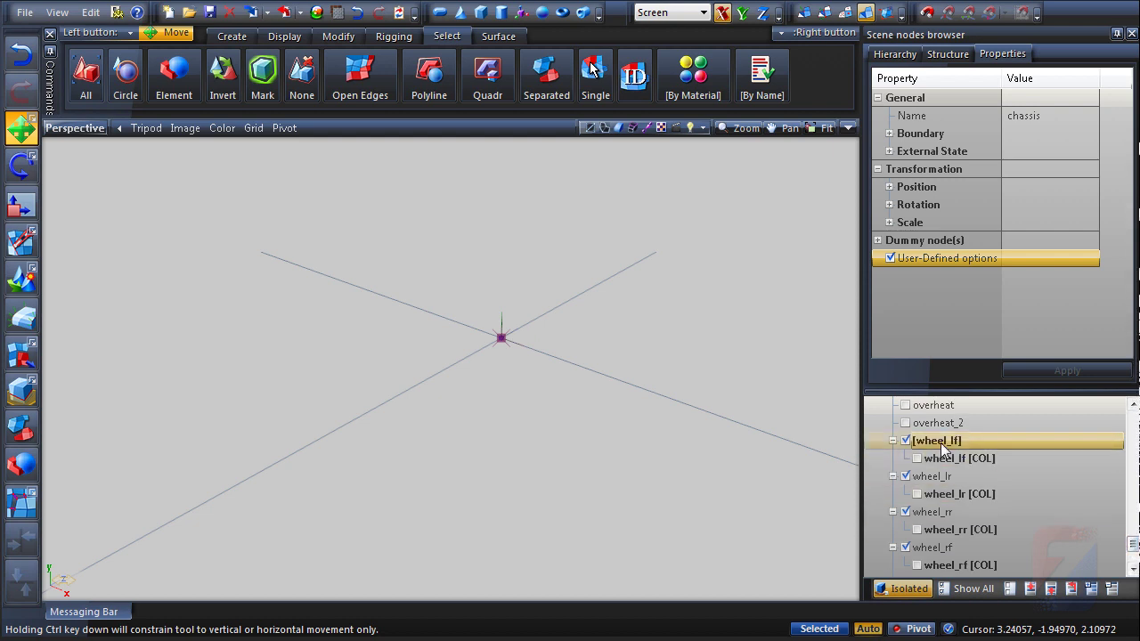
pyautogui.click(876, 240)
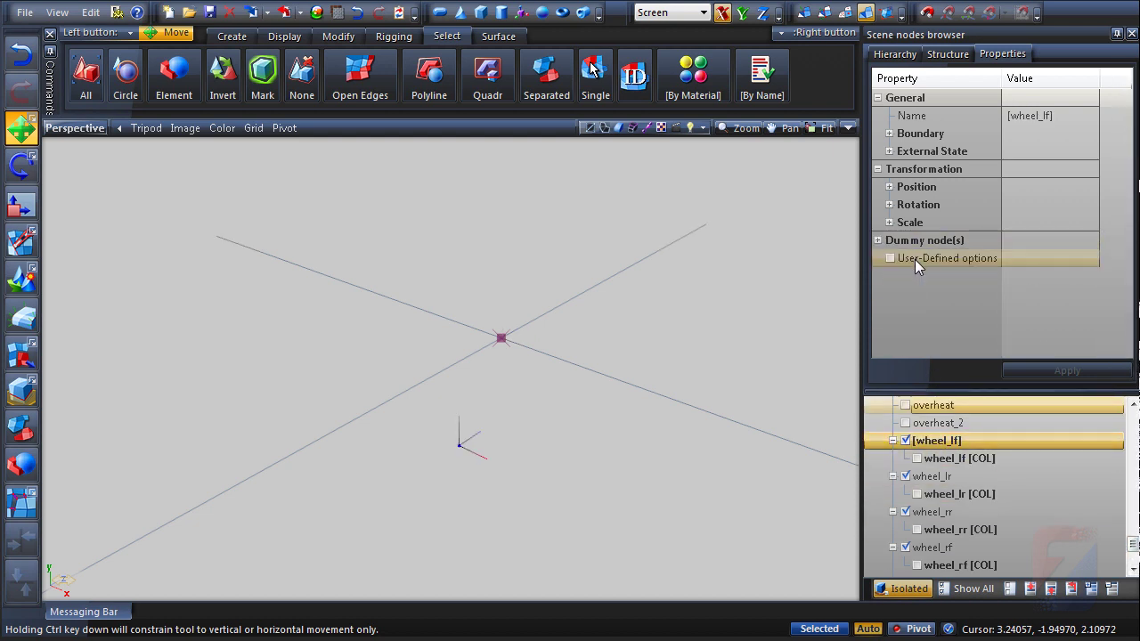
pyautogui.doubleClick(915, 259)
pyautogui.click(640, 290)
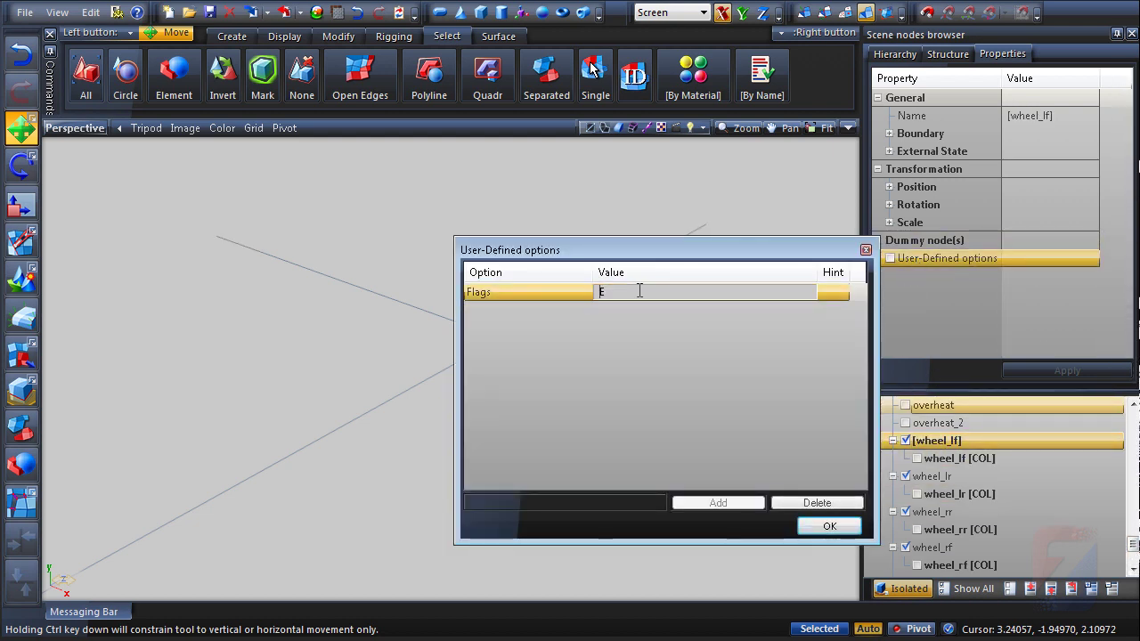
pyautogui.click(623, 379)
pyautogui.click(829, 526)
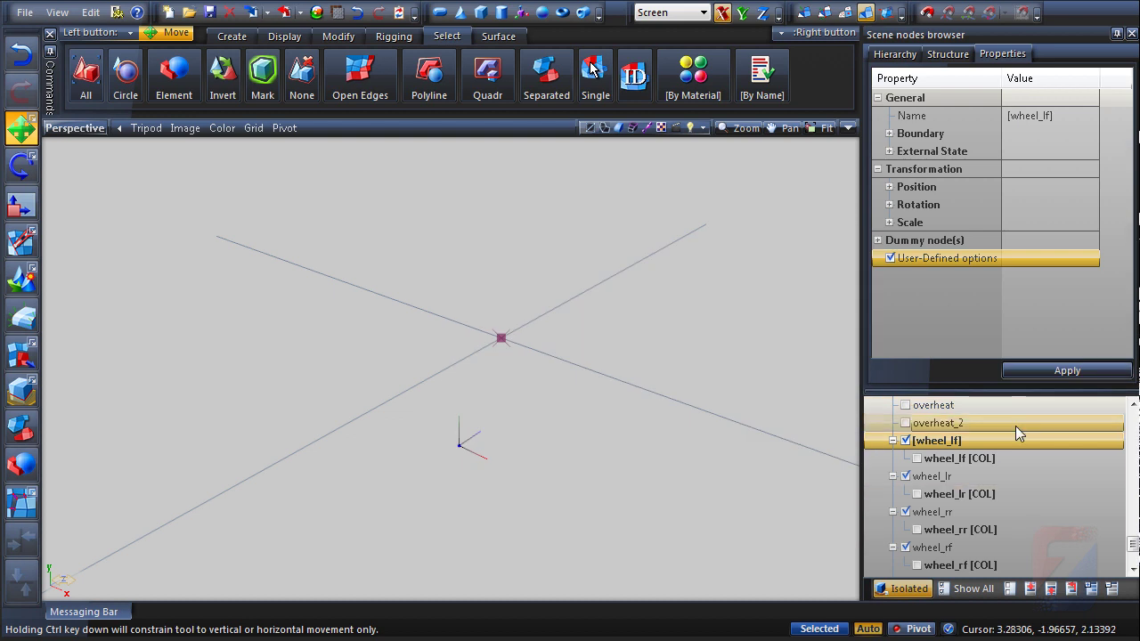
# Step: Set the user-defined Flags option of the wheel_lr dummy to A and apply the change
pyautogui.click(932, 477)
pyautogui.click(884, 244)
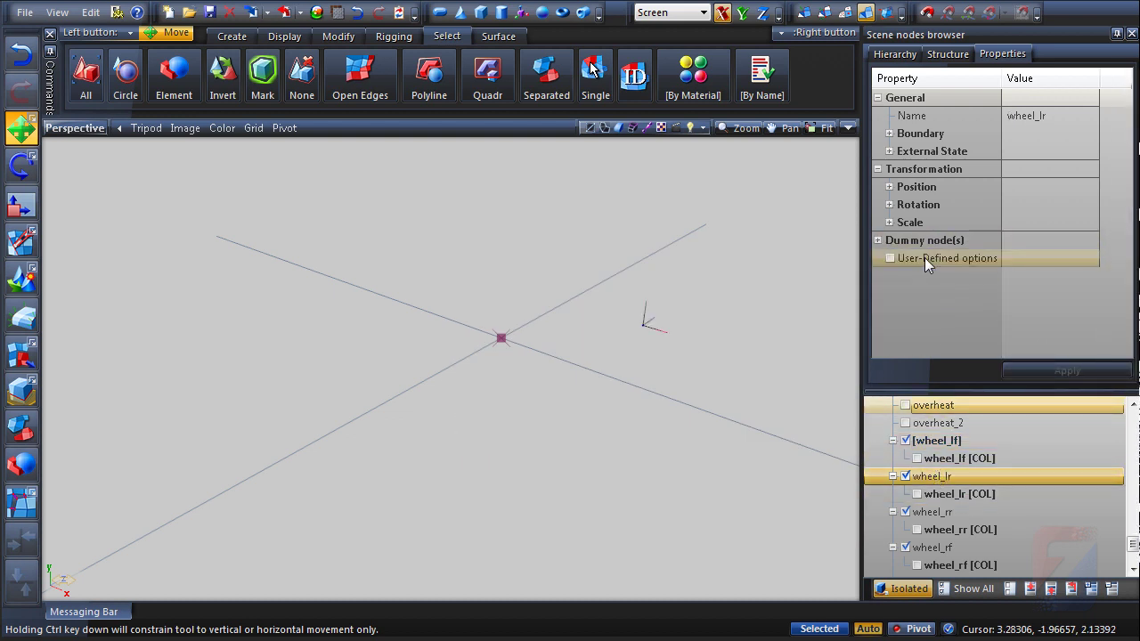
pyautogui.doubleClick(926, 262)
pyautogui.click(641, 294)
pyautogui.write('A')
pyautogui.click(675, 432)
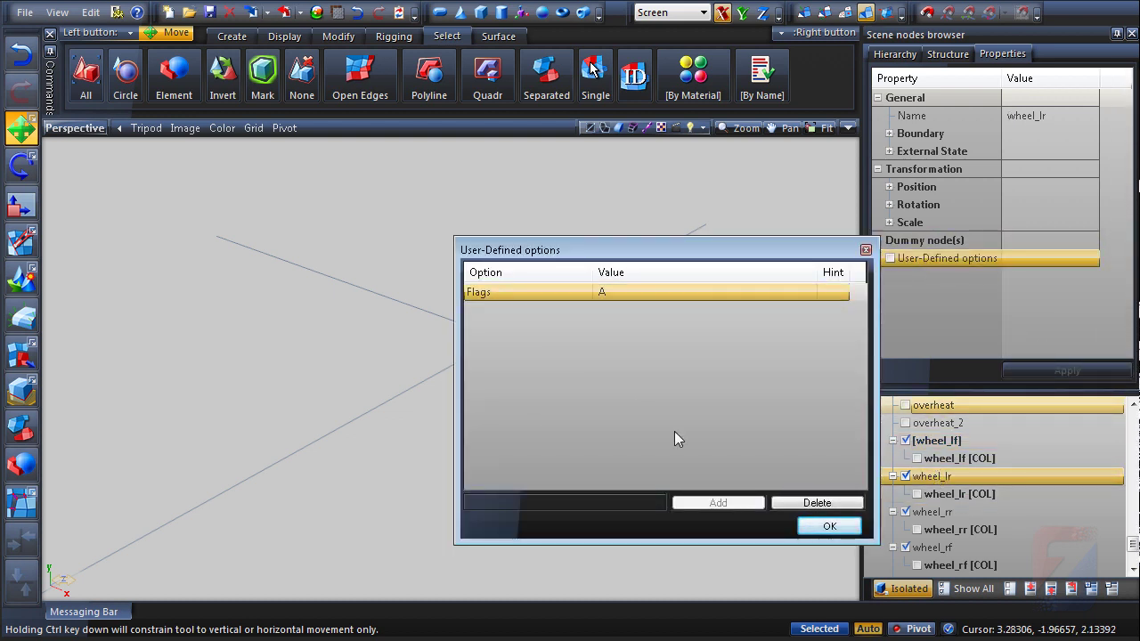
pyautogui.click(830, 526)
pyautogui.click(1019, 374)
# Step: Set the user-defined Flags option of the wheel_rr dummy to A and apply the change
pyautogui.click(932, 512)
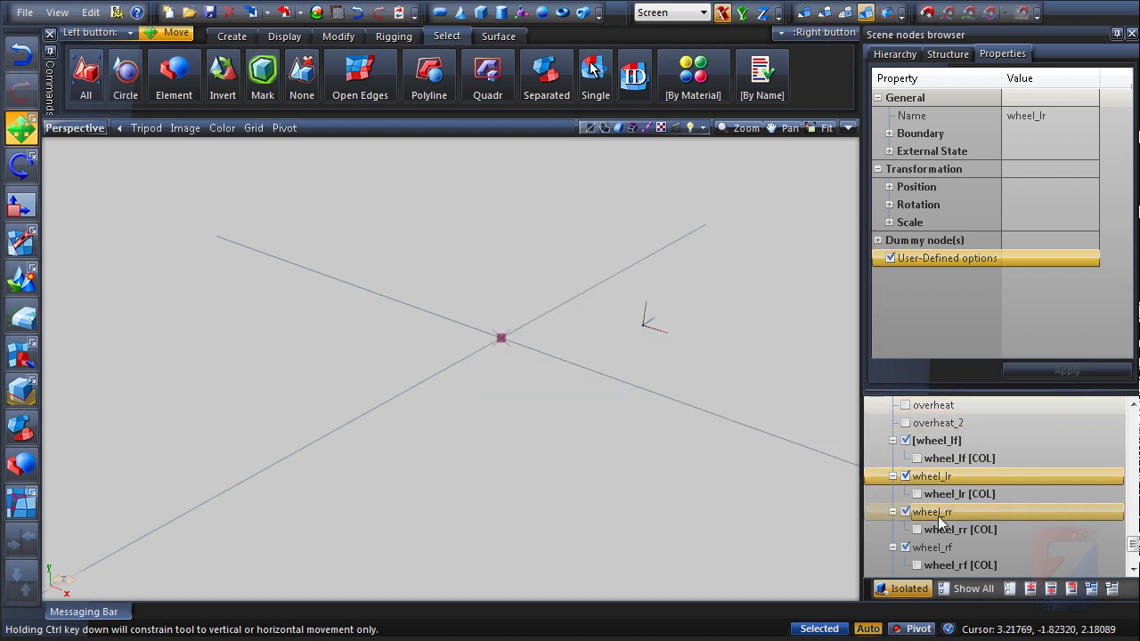
pyautogui.click(878, 239)
pyautogui.doubleClick(931, 257)
pyautogui.click(692, 290)
pyautogui.write('A')
pyautogui.click(537, 351)
pyautogui.click(829, 527)
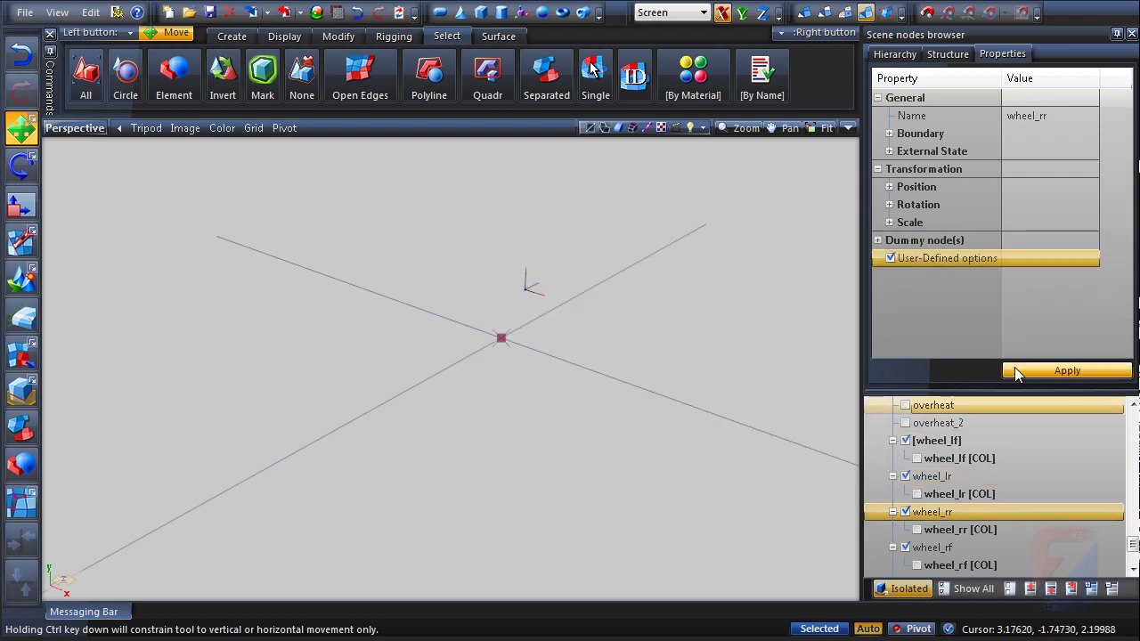
pyautogui.click(1015, 367)
# Step: Set the user-defined Flags option of the wheel_rf dummy to A and apply the change
pyautogui.click(935, 548)
pyautogui.click(879, 240)
pyautogui.click(878, 240)
pyautogui.doubleClick(917, 257)
pyautogui.click(669, 291)
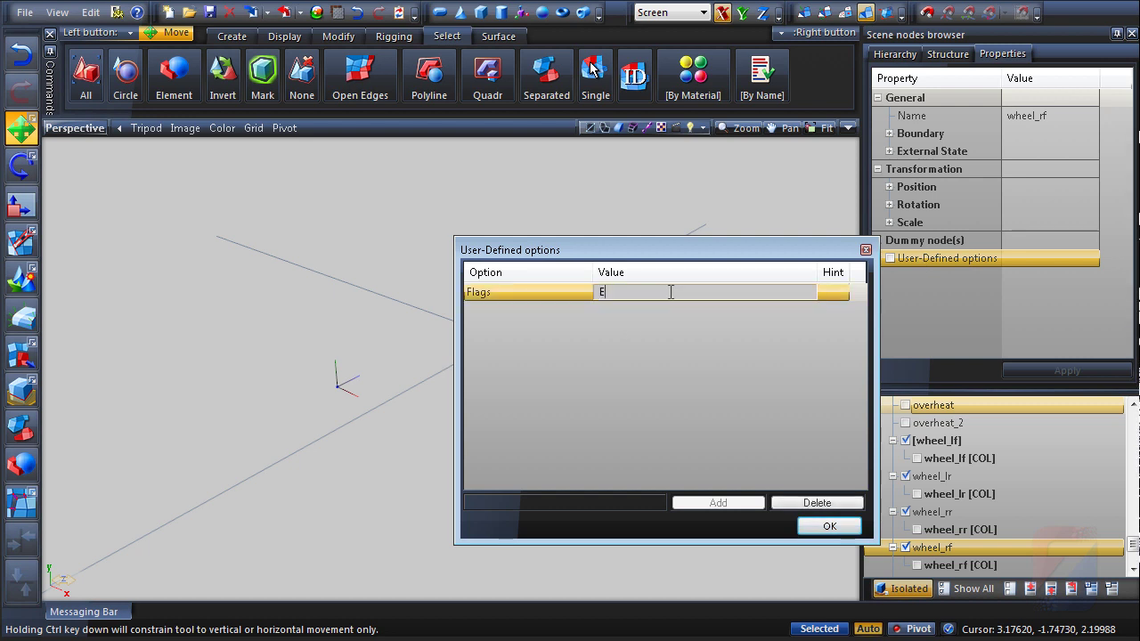
pyautogui.write('A')
pyautogui.click(829, 527)
pyautogui.click(1084, 372)
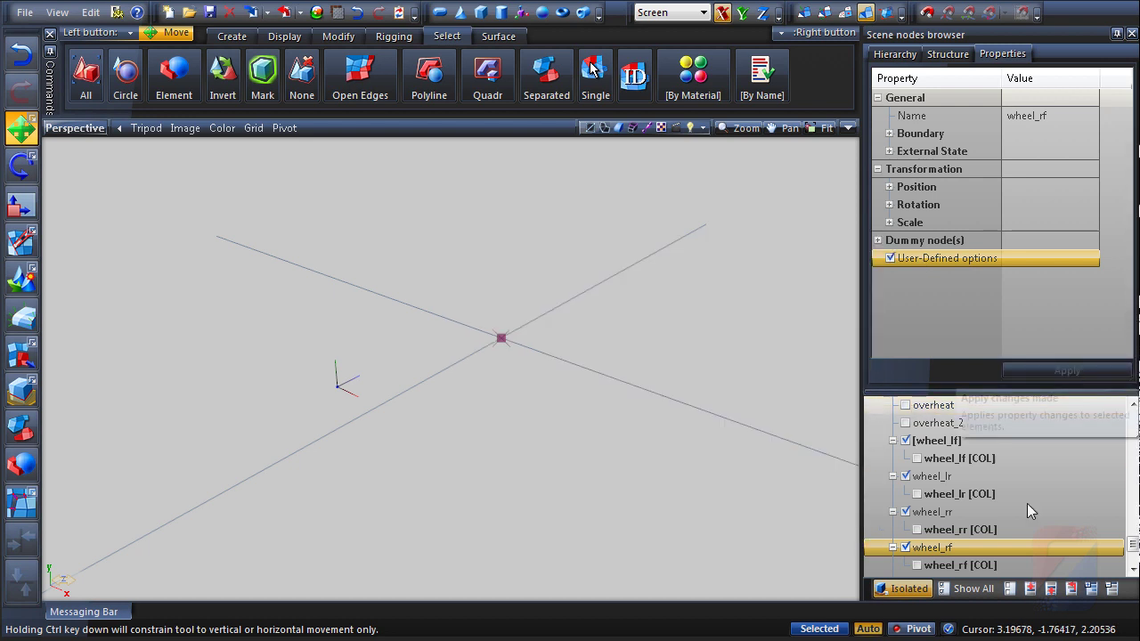
# Step: Leave the isolated view of the wheel_rf dummy and isolate the chassis [COL] node instead
pyautogui.click(906, 590)
pyautogui.click(1133, 571)
pyautogui.scroll(4, 697, 496)
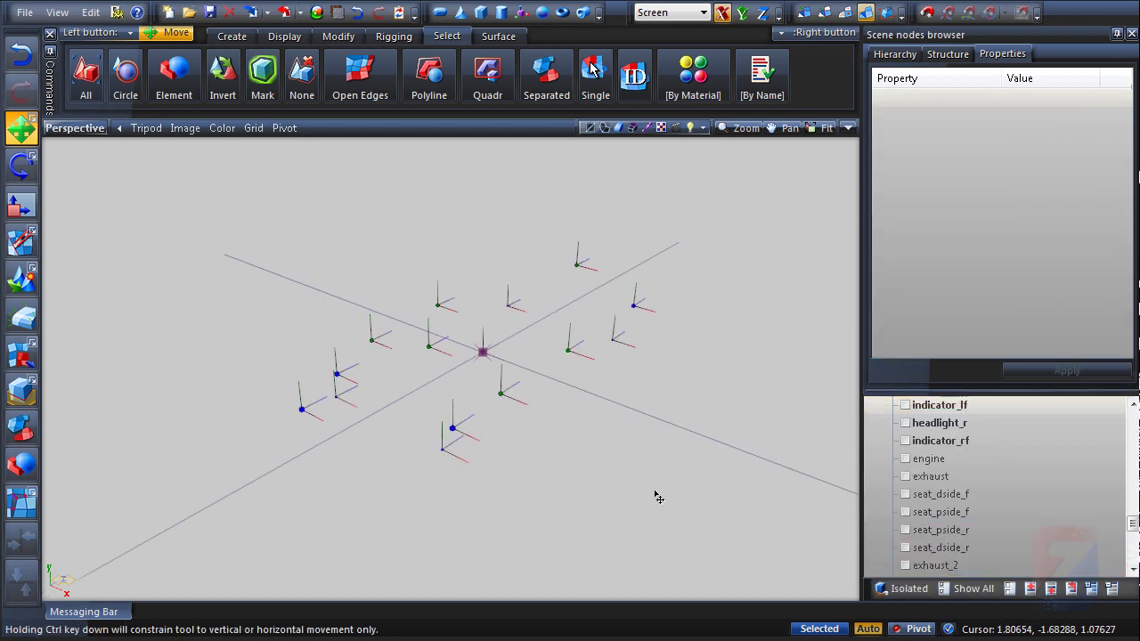
pyautogui.moveTo(753, 497); pyautogui.dragTo(752, 498, button='middle')
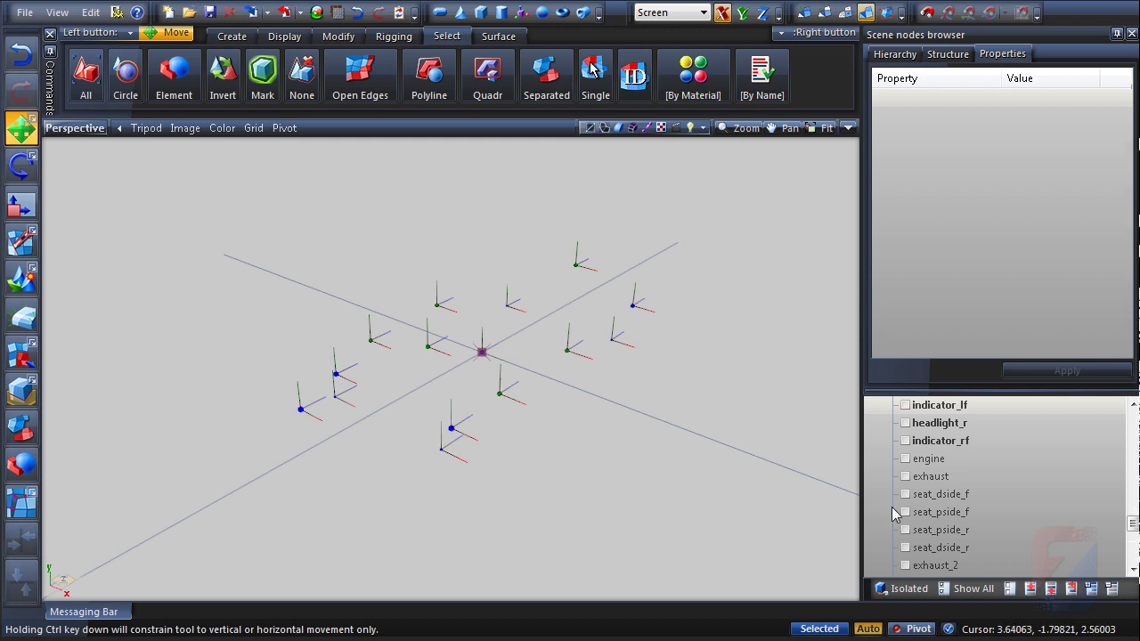
pyautogui.moveTo(1134, 526); pyautogui.dragTo(1137, 563)
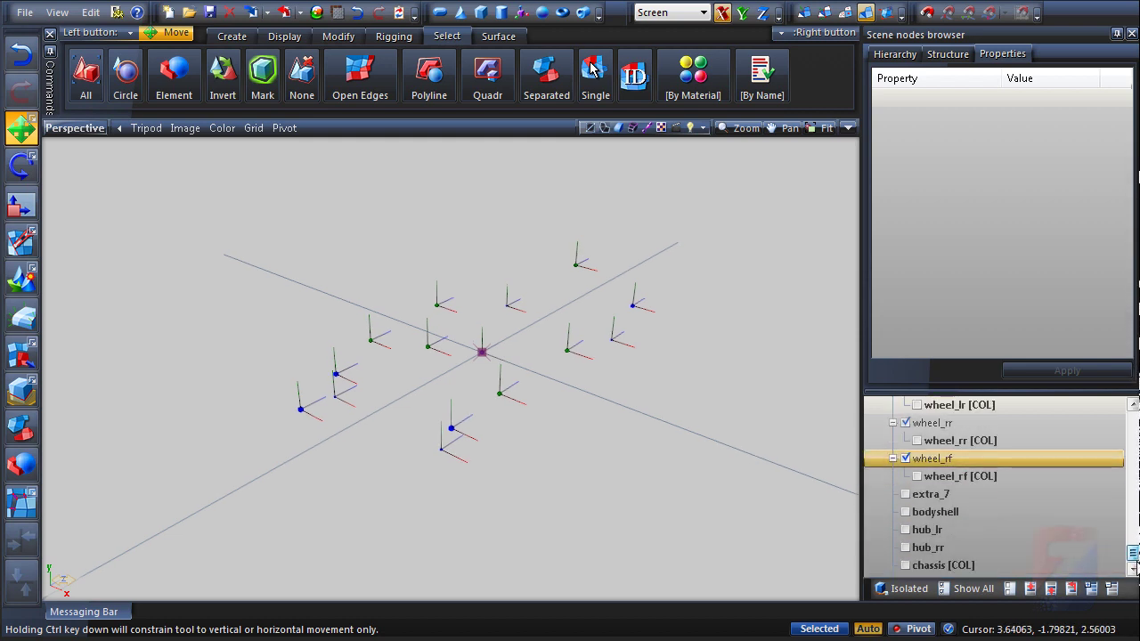
pyautogui.click(943, 565)
pyautogui.click(904, 589)
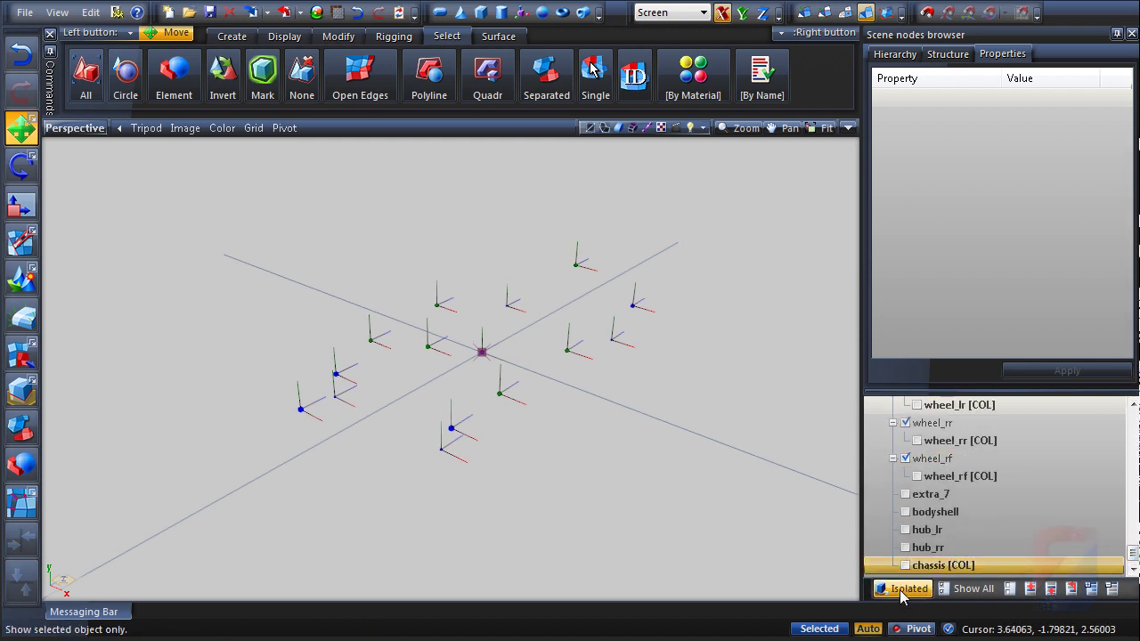
# Step: Check the COL structure state of the chassis [COL] node and show all hidden objects
pyautogui.click(950, 54)
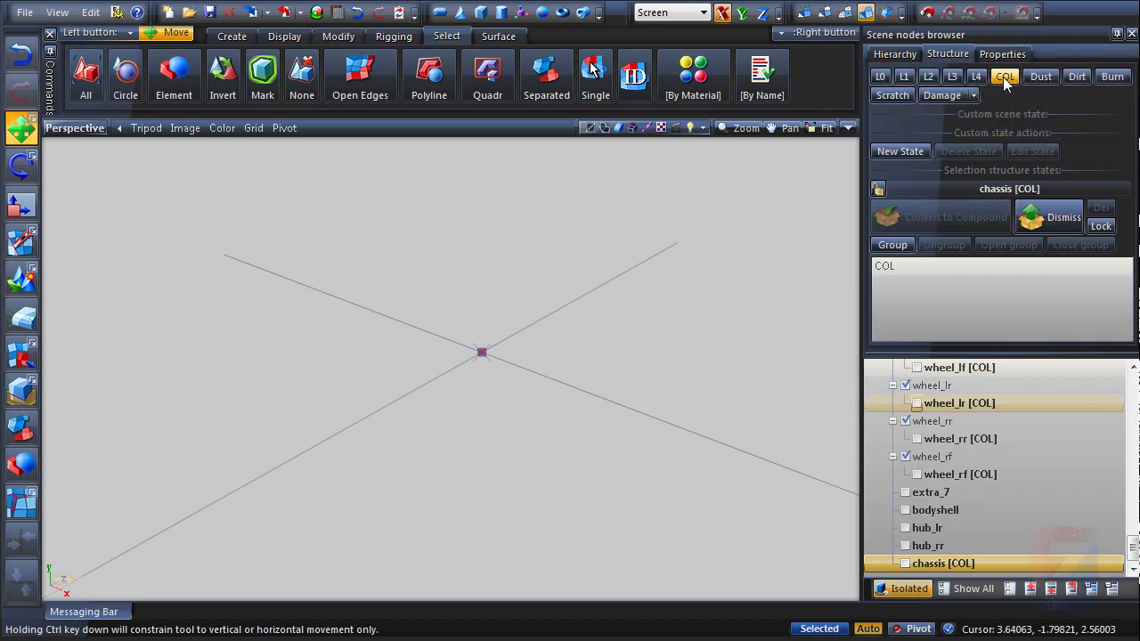
pyautogui.click(902, 267)
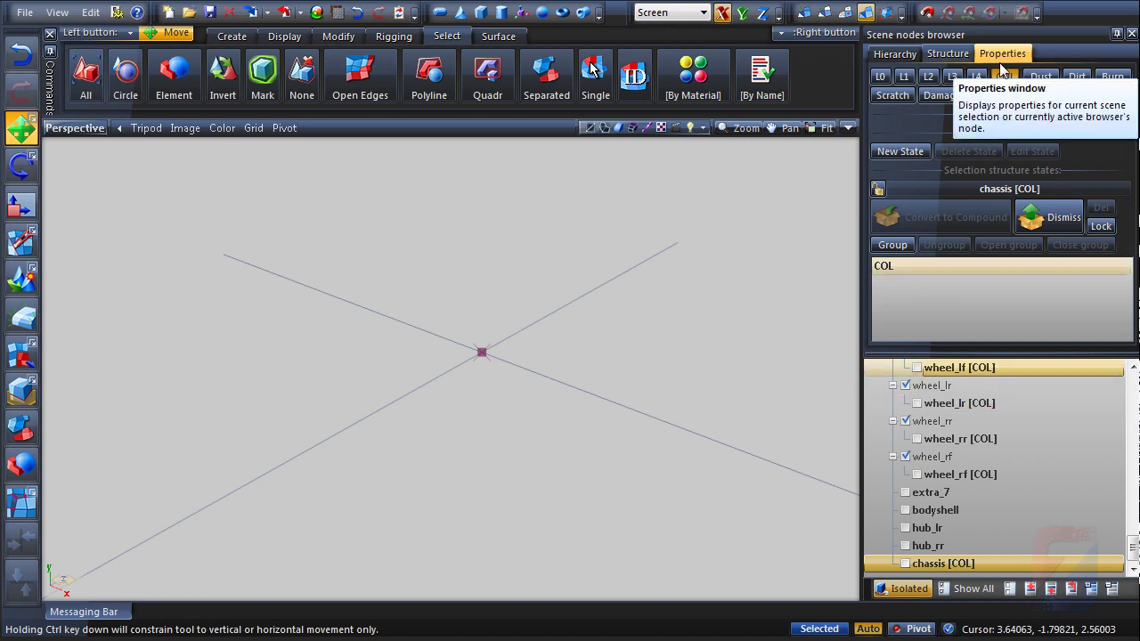
pyautogui.click(975, 590)
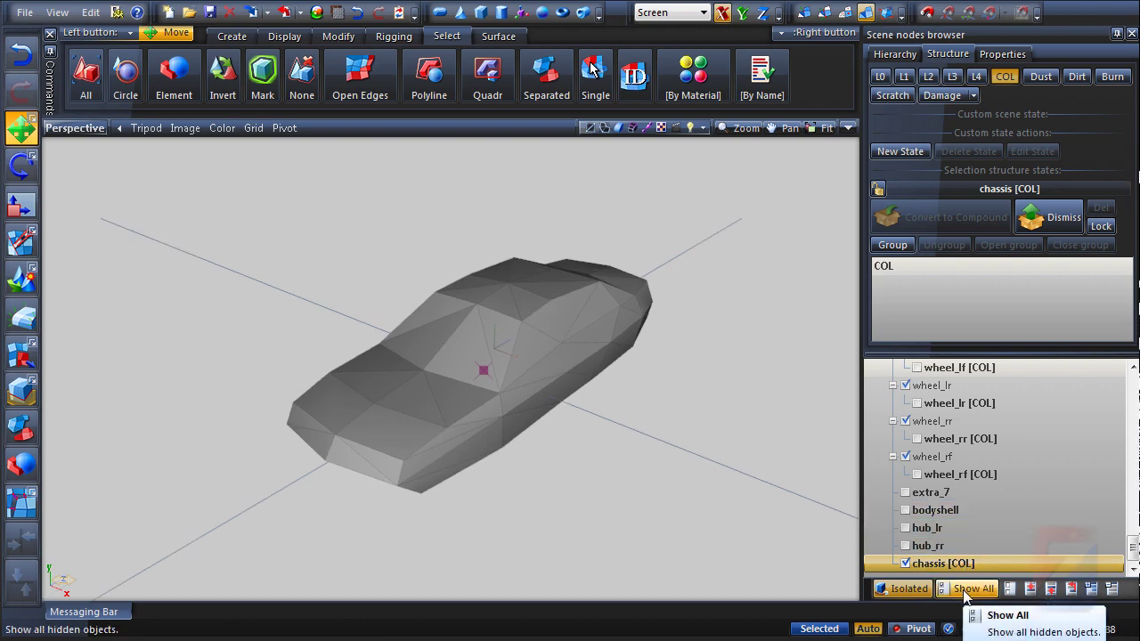
pyautogui.moveTo(762, 449)
pyautogui.mouseDown(button='middle')
pyautogui.moveTo(722, 424)
pyautogui.moveTo(661, 420)
pyautogui.moveTo(757, 446)
pyautogui.mouseUp(button='middle')
# Step: Add a user-defined option E with the value 1.7, 0.3, 1.9, 7.7 to chassis [COL] and apply it
pyautogui.click(1003, 53)
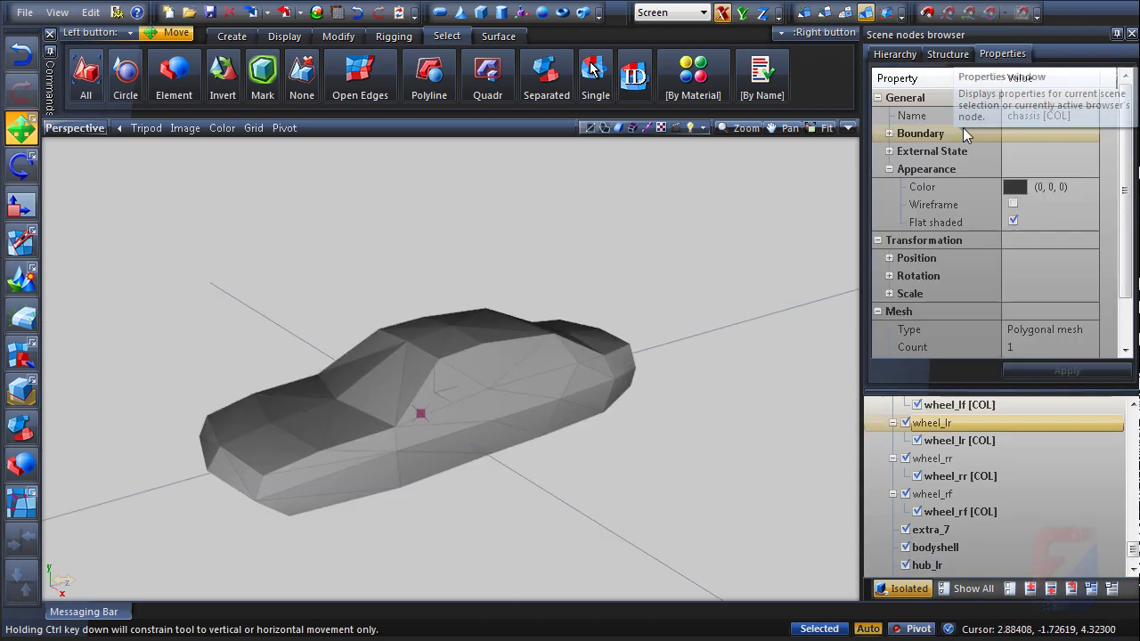
pyautogui.click(878, 311)
pyautogui.doubleClick(927, 331)
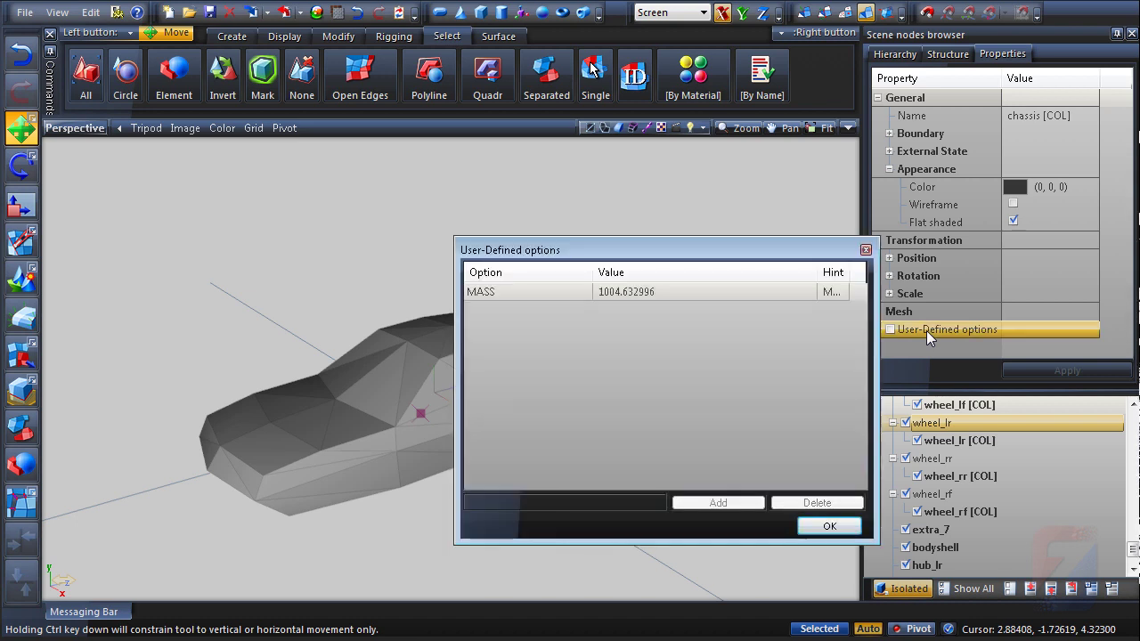
pyautogui.click(690, 503)
pyautogui.click(632, 292)
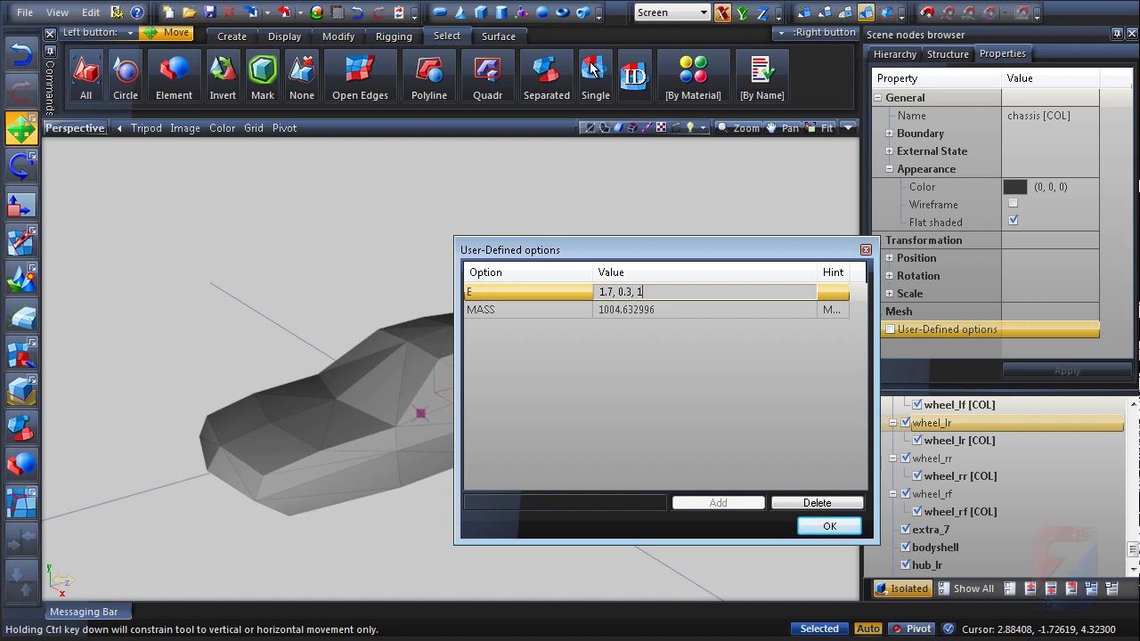
pyautogui.write('1.7, 0.3, 1.9, 7.7')
pyautogui.press('Return')
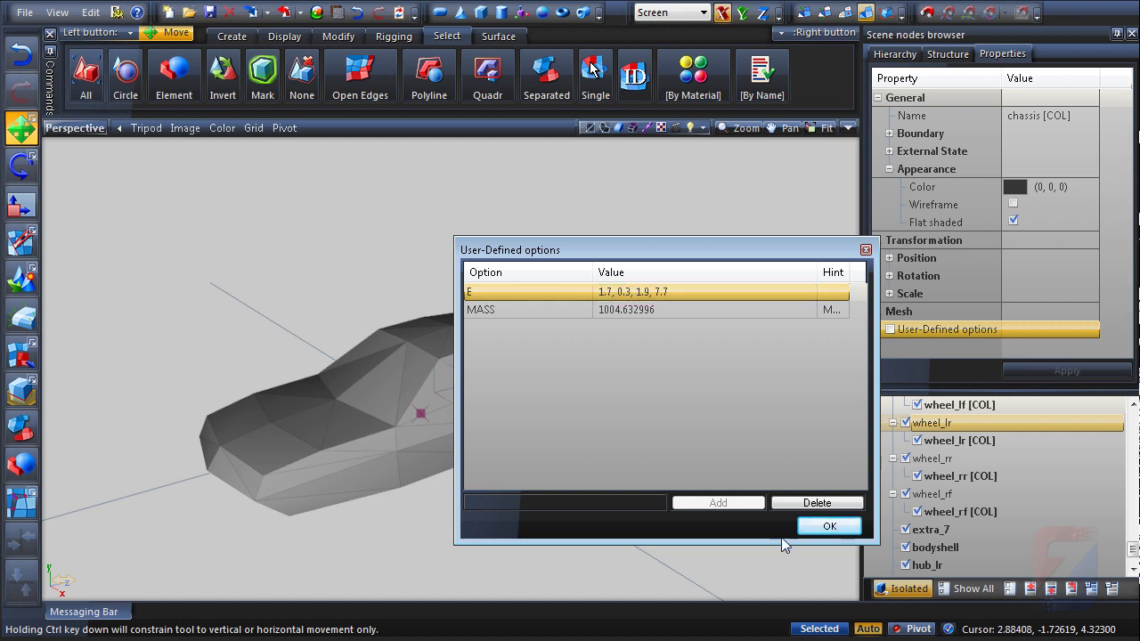
pyautogui.click(827, 527)
pyautogui.click(1039, 372)
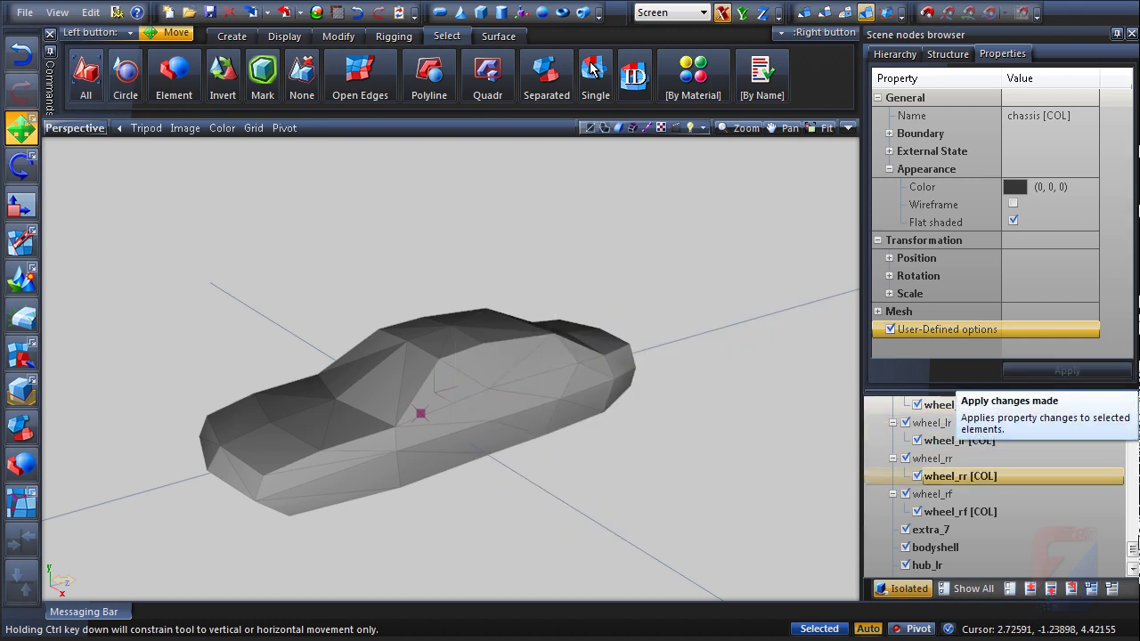
# Step: Add a user-defined option E with the value 0.2, 0.2, 0.8, 0.15 to bonnet [COL] and apply it
pyautogui.moveTo(1132, 448); pyautogui.dragTo(1132, 414)
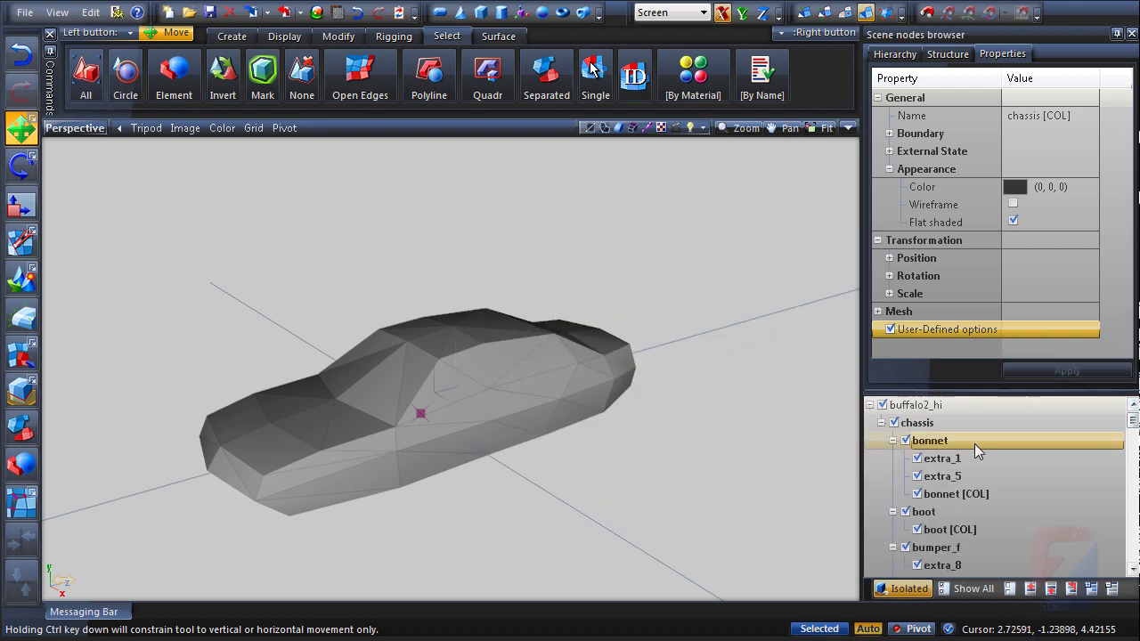
pyautogui.click(949, 495)
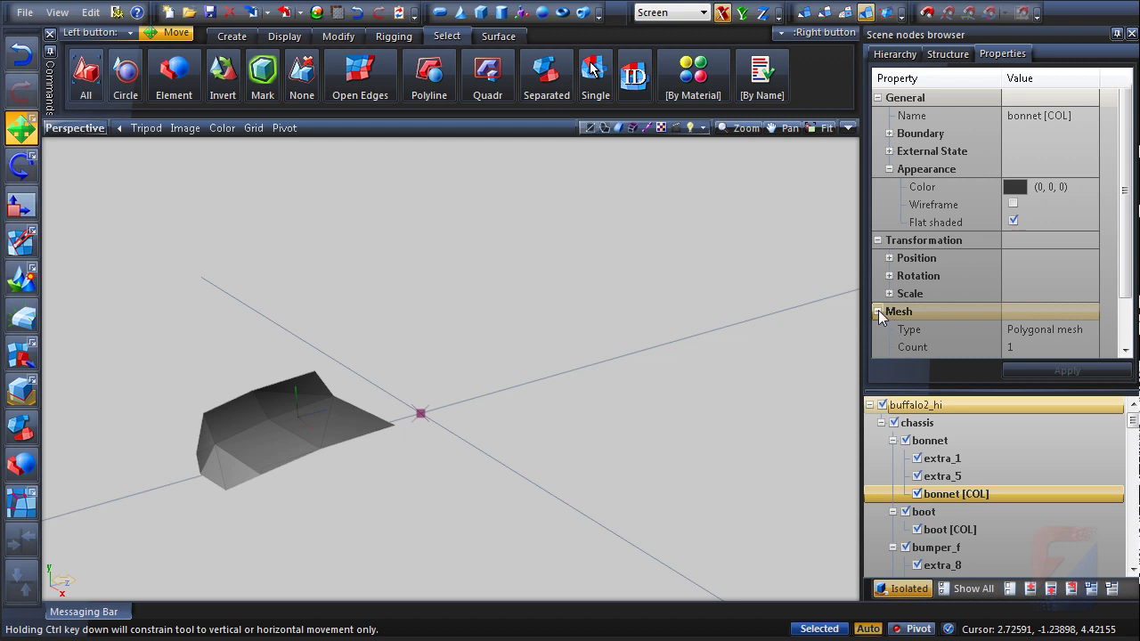
pyautogui.click(878, 311)
pyautogui.click(878, 239)
pyautogui.click(911, 277)
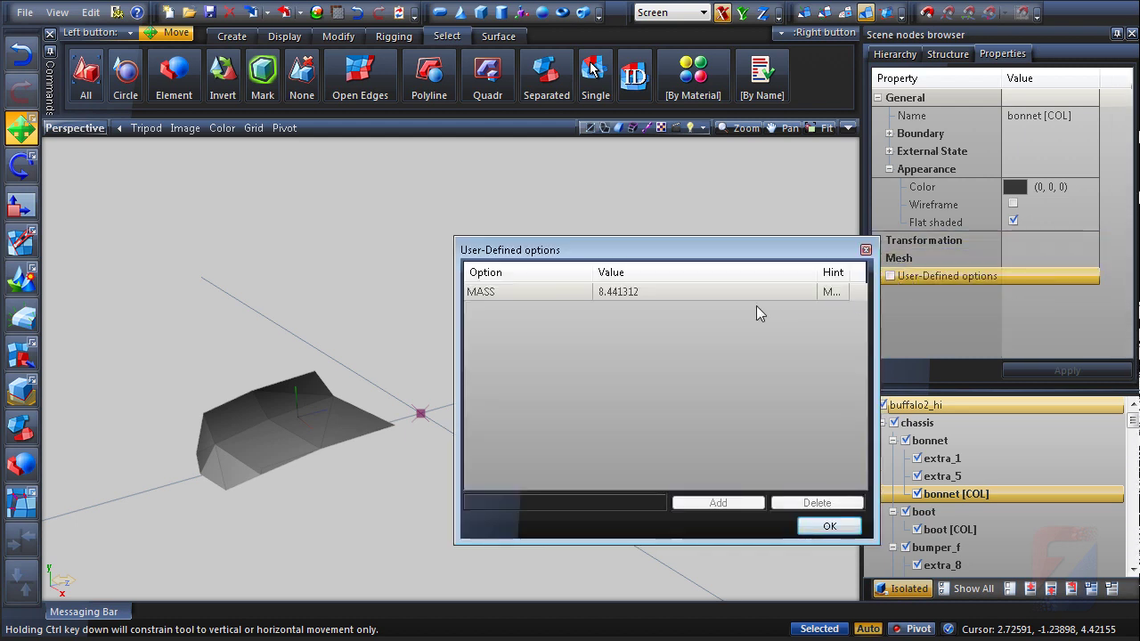
pyautogui.press('Return')
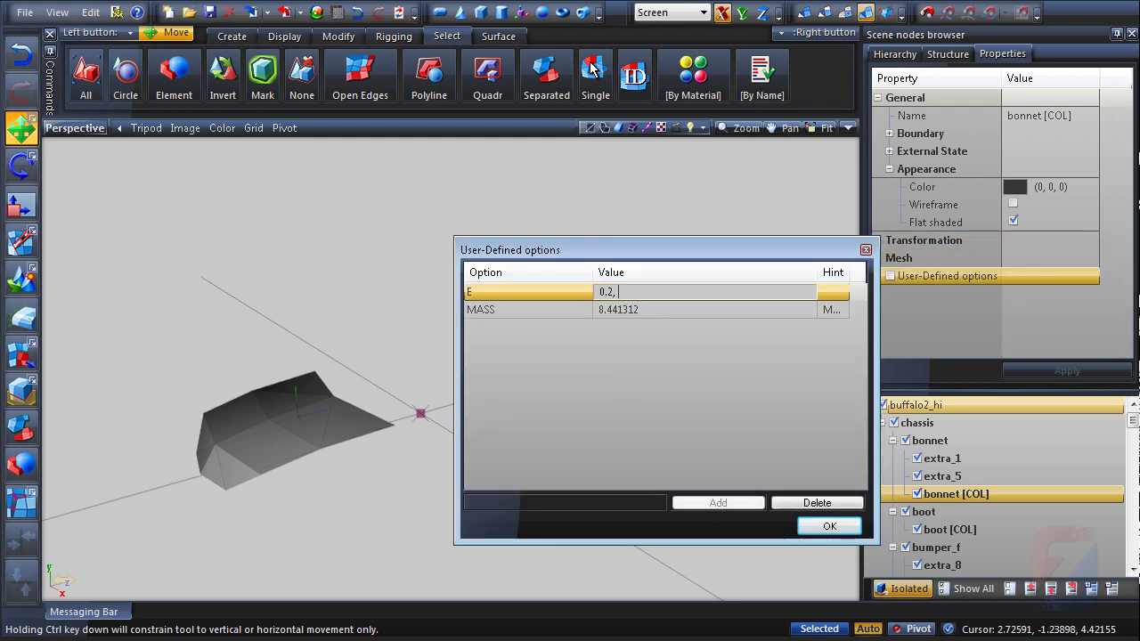
pyautogui.write('0.2, 0.2, 0.8, 0.15')
pyautogui.press('Return')
pyautogui.click(829, 526)
pyautogui.click(1062, 372)
# Step: Add a user-defined option E with the value 0.05, 0.2, 0.2, 0.2 to boot [COL] and apply it
pyautogui.click(955, 530)
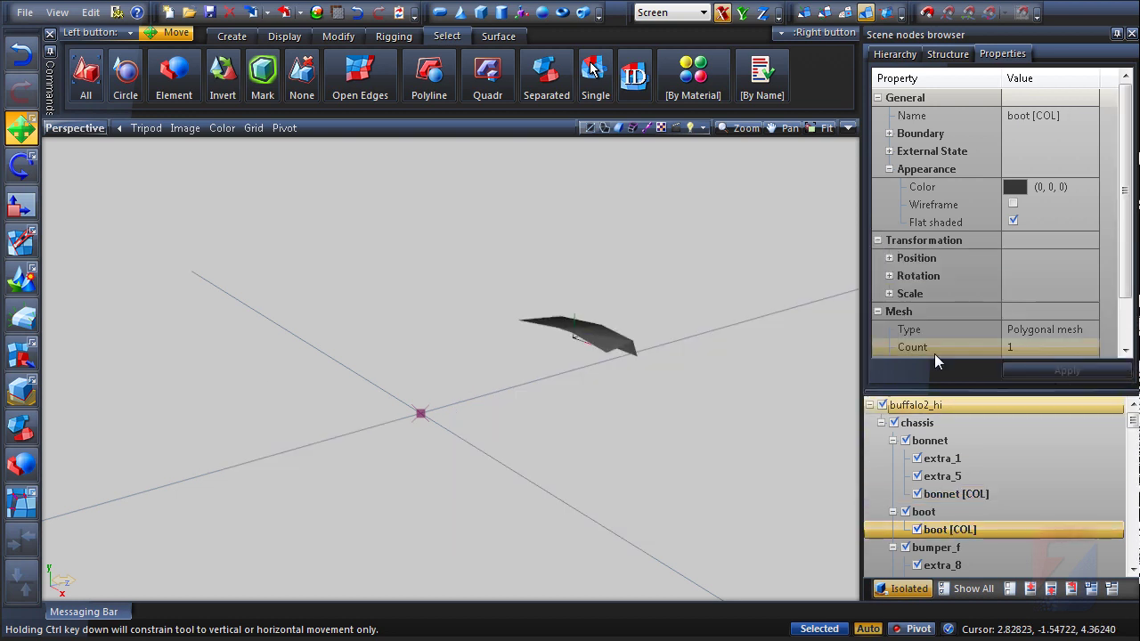
pyautogui.click(877, 312)
pyautogui.click(891, 330)
pyautogui.click(512, 502)
pyautogui.write('E')
pyautogui.press('Return')
pyautogui.click(624, 293)
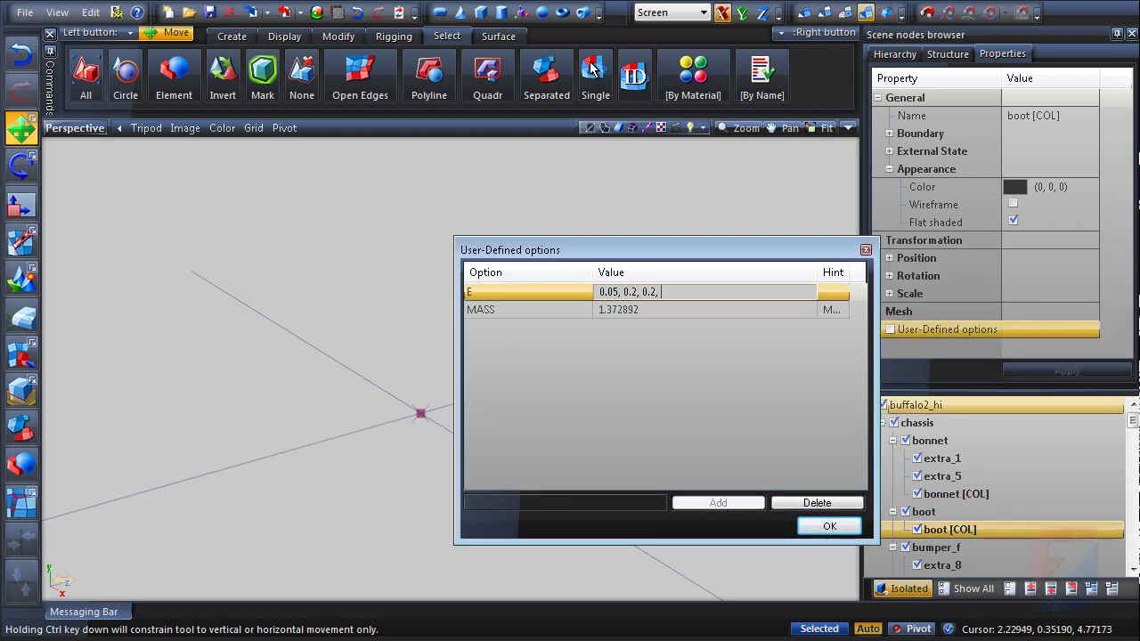
pyautogui.write('0.05, 0.2, 0.2, 0.2')
pyautogui.click(829, 525)
pyautogui.click(1060, 370)
# Step: Add a user-defined option E with the value 0.05, 0.4, 0.4, 0.2 to bumper_f [COL] and apply it
pyautogui.scroll(-2, 979, 481)
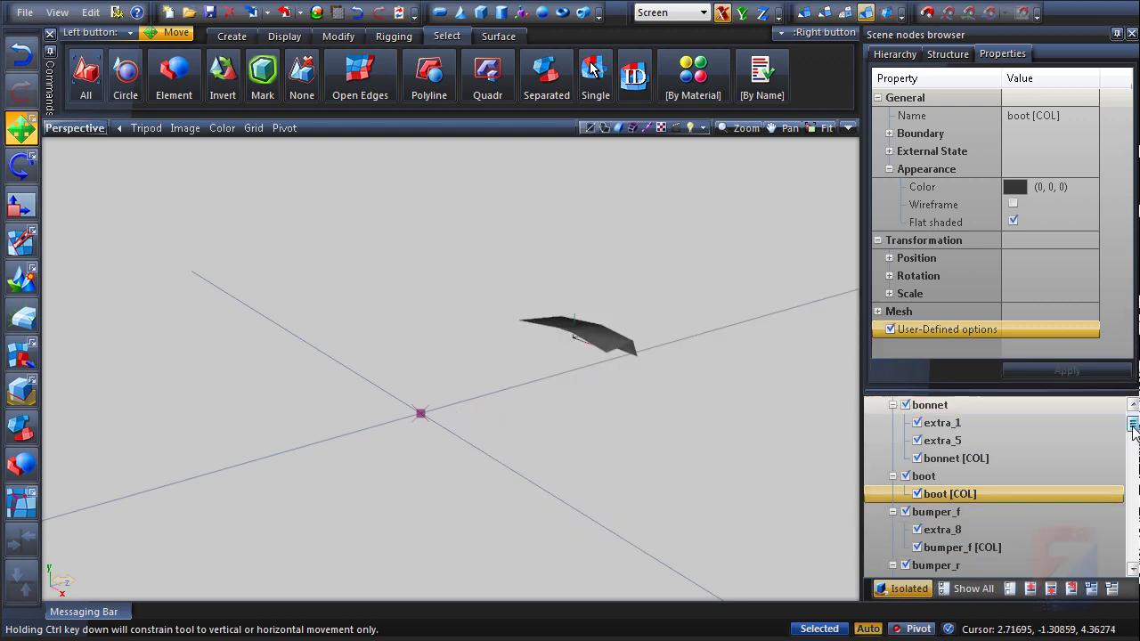
pyautogui.click(939, 516)
pyautogui.click(929, 330)
pyautogui.write('E')
pyautogui.press('Return')
pyautogui.click(637, 292)
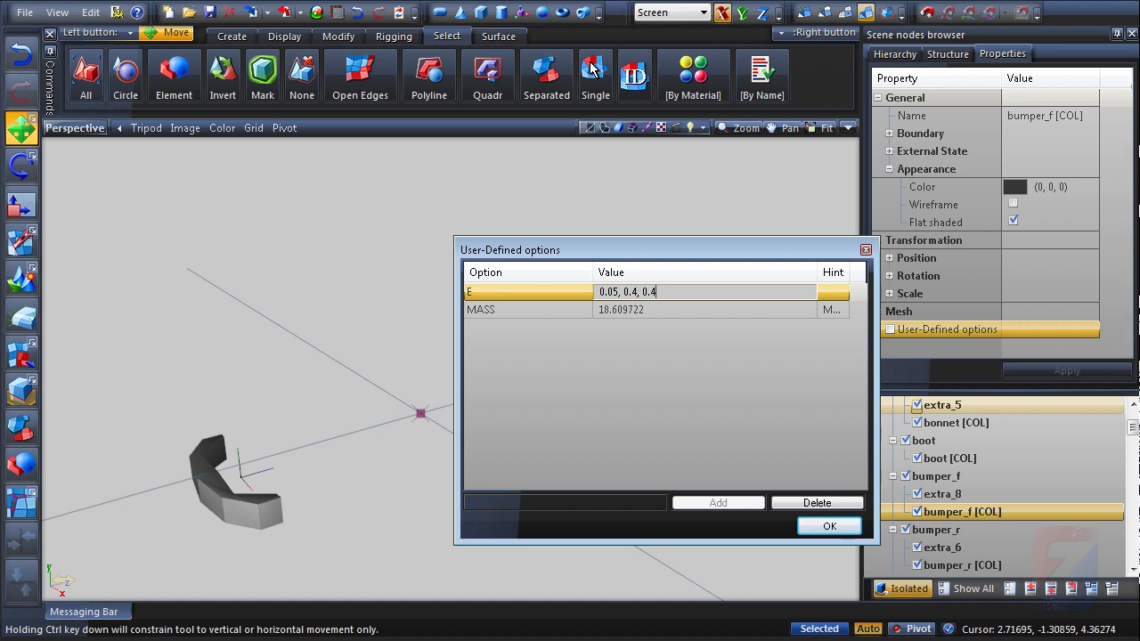
pyautogui.write('0.05, 0.4, 0.4, 0.2')
pyautogui.click(829, 525)
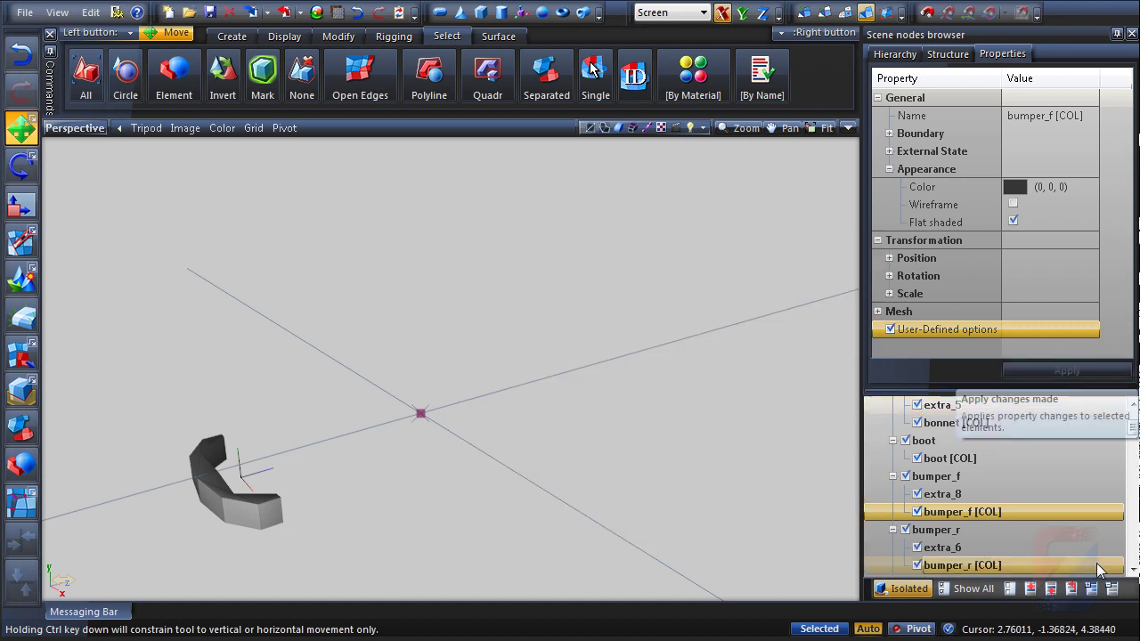
# Step: Add a user-defined option E with the value 0.05, 0.4, 0.4, 0.2 to bumper_r [COL]
pyautogui.click(962, 565)
pyautogui.click(878, 310)
pyautogui.click(929, 330)
pyautogui.write('E')
pyautogui.press('Return')
pyautogui.click(619, 292)
pyautogui.write('0')
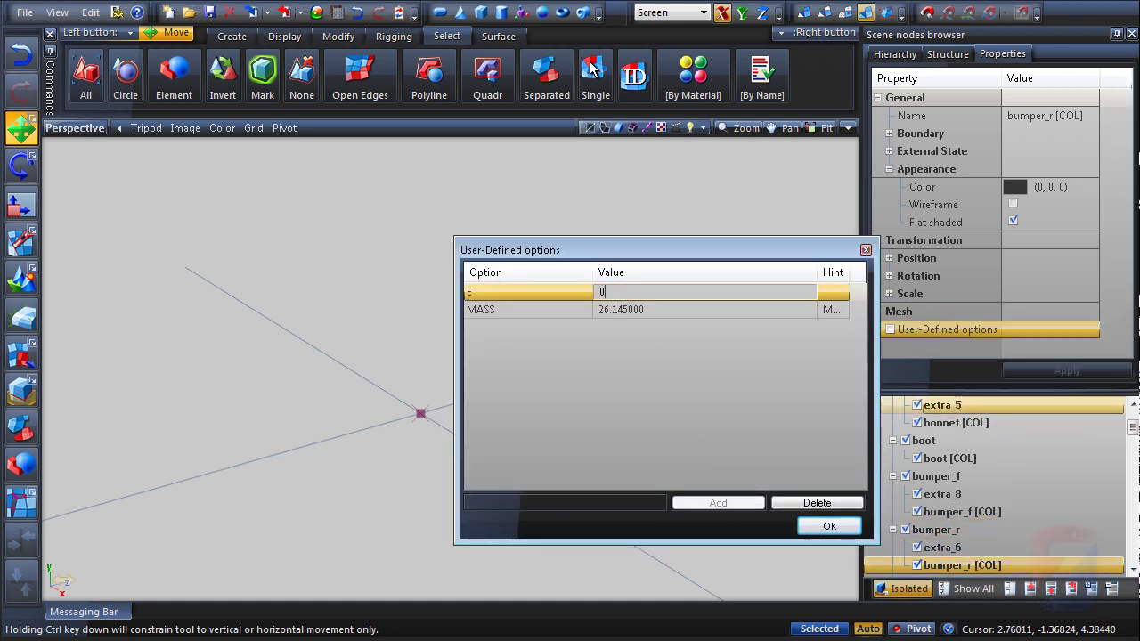
pyautogui.write('.05, 0.4, 0.4, 0.2')
pyautogui.click(829, 526)
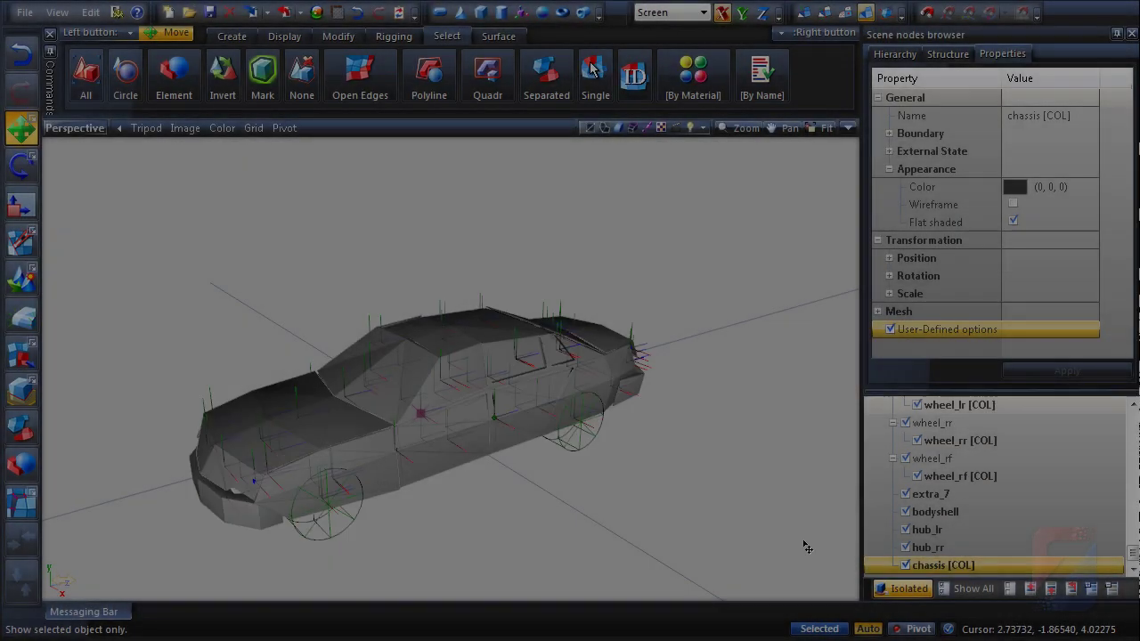
pyautogui.scroll(-1, 766, 517)
pyautogui.moveTo(695, 463); pyautogui.dragTo(697, 415, button='middle')
pyautogui.scroll(3, 588, 435)
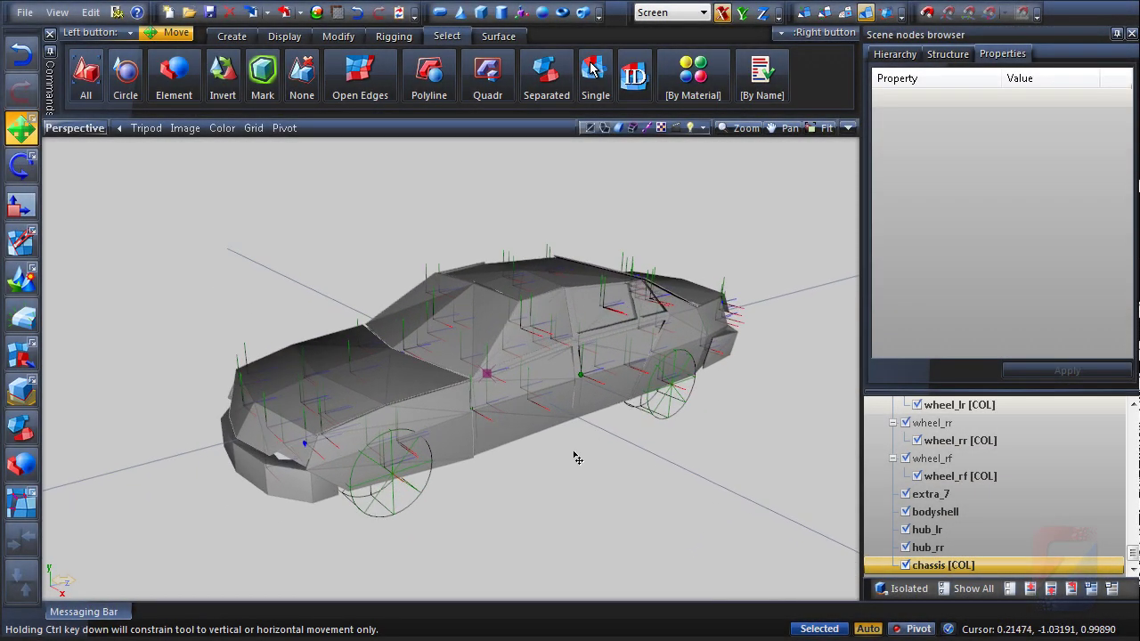
# Step: Select every polygon of the visible collision meshes, set their External State ID to 116 and apply it
pyautogui.hotkey('ctrl', 'a')
pyautogui.press('3')
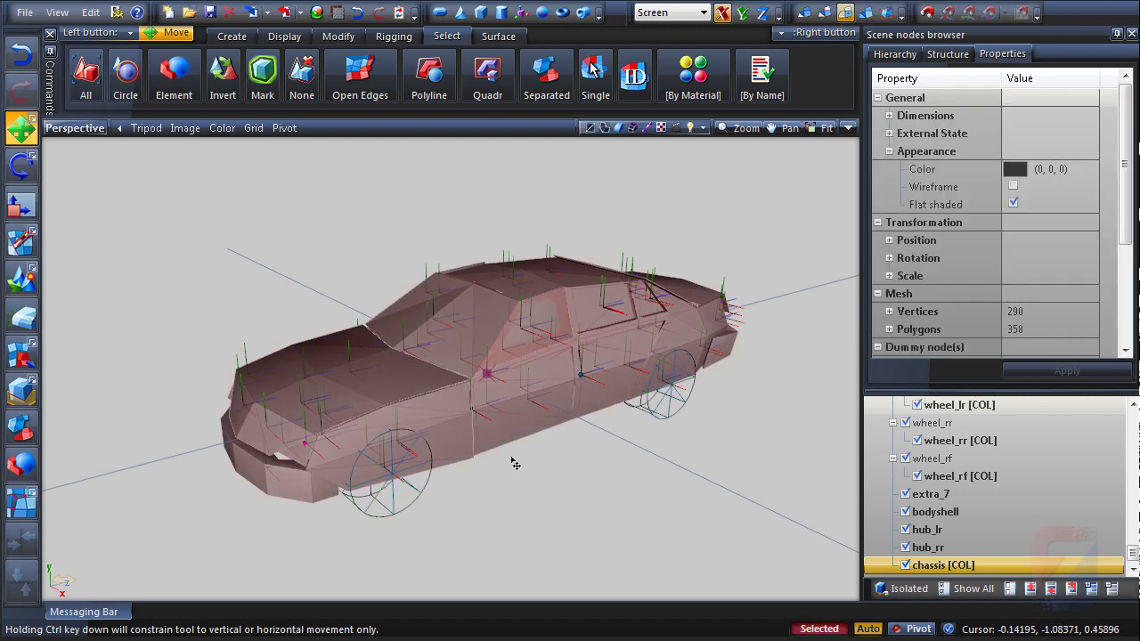
pyautogui.press('3')
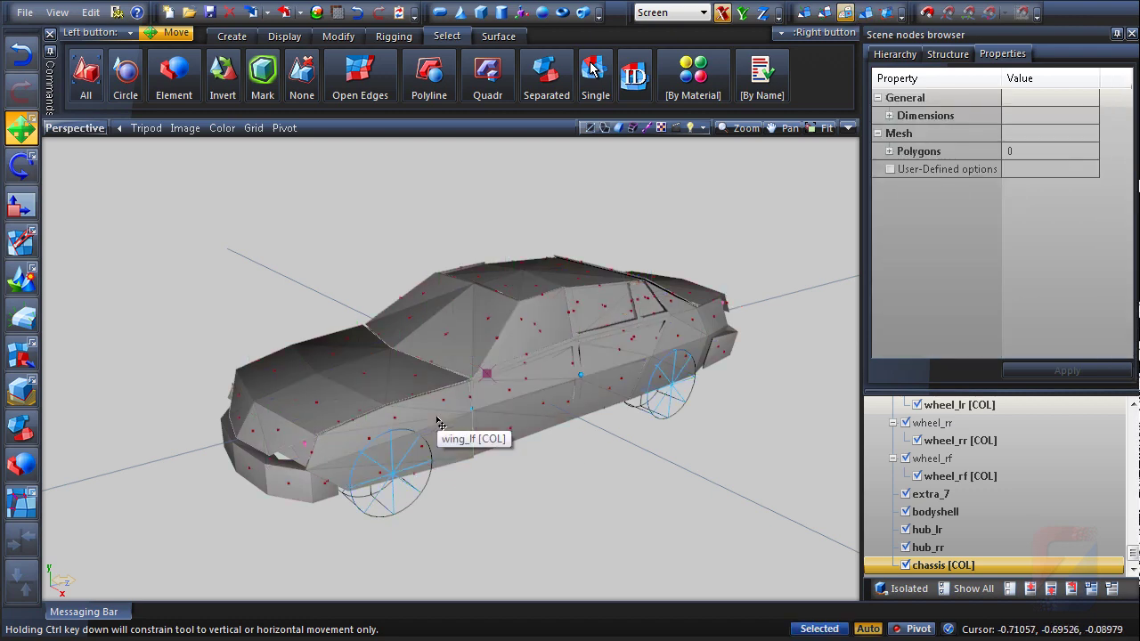
pyautogui.hotkey('ctrl', 'a')
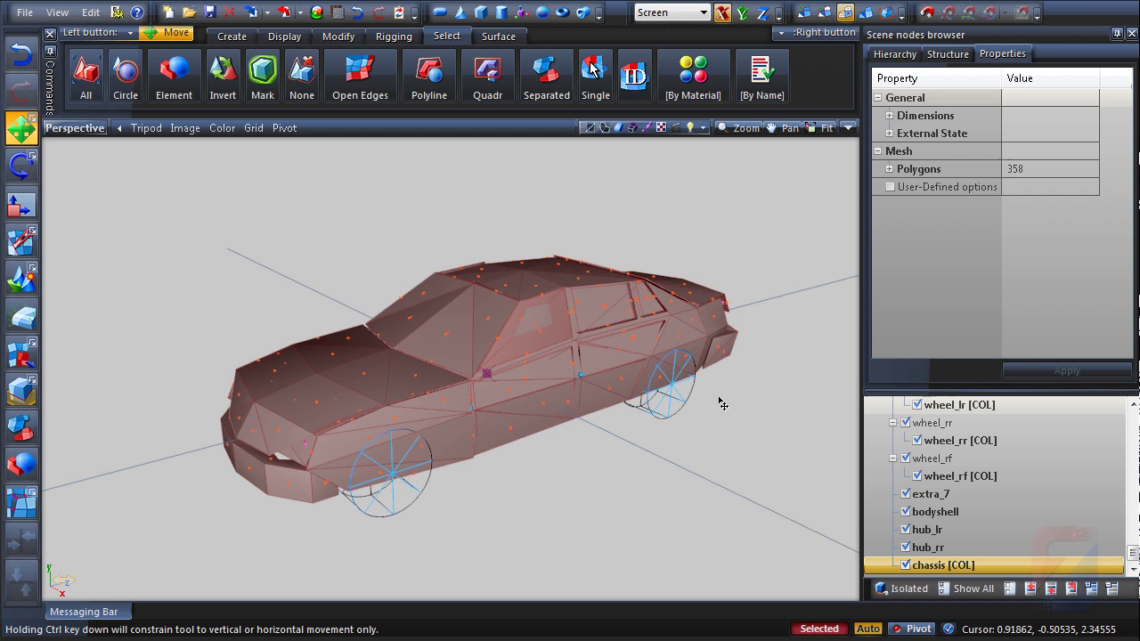
pyautogui.click(889, 133)
pyautogui.click(1040, 151)
pyautogui.click(1043, 170)
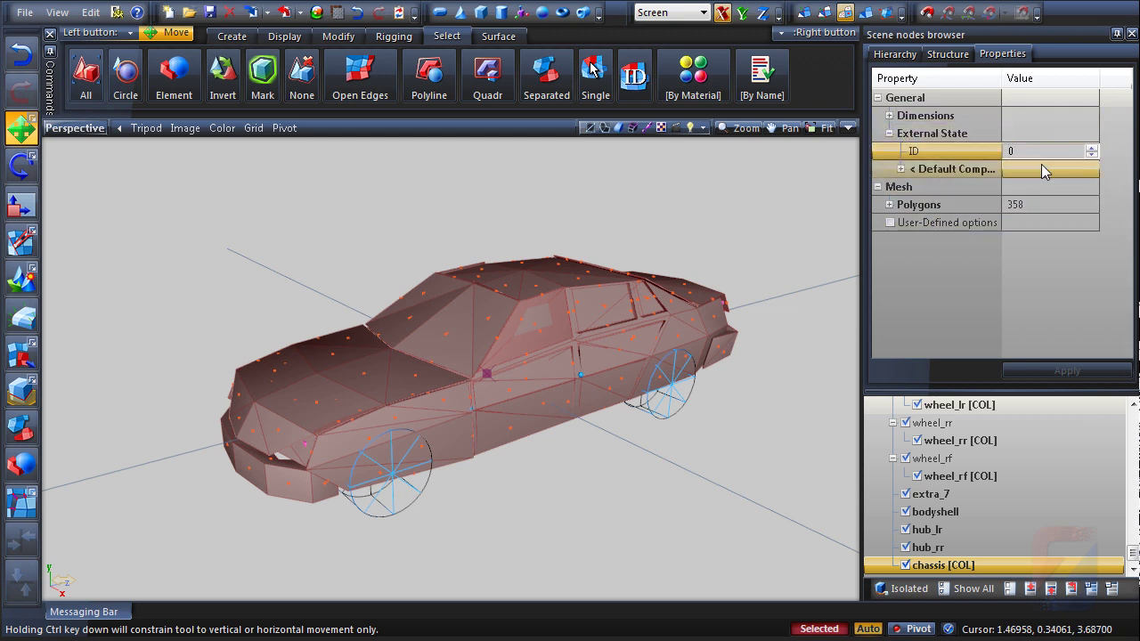
pyautogui.write('116')
pyautogui.press('Return')
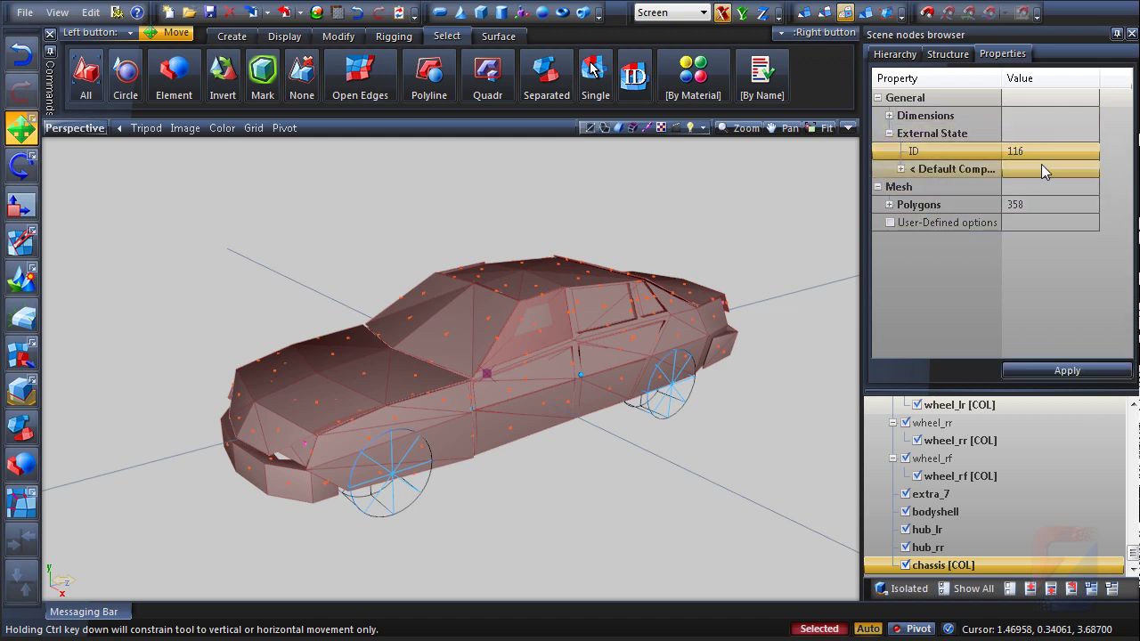
pyautogui.click(1043, 371)
# Step: Isolate chassis [COL] and select the polygons of its rear windscreen area and one door side
pyautogui.click(905, 561)
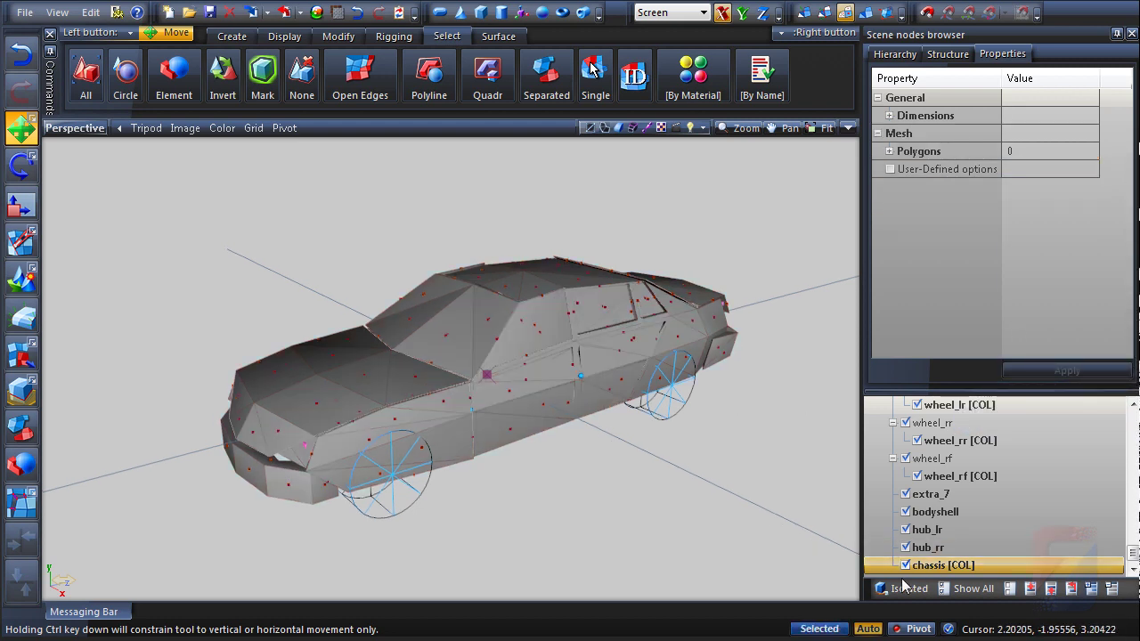
pyautogui.click(904, 589)
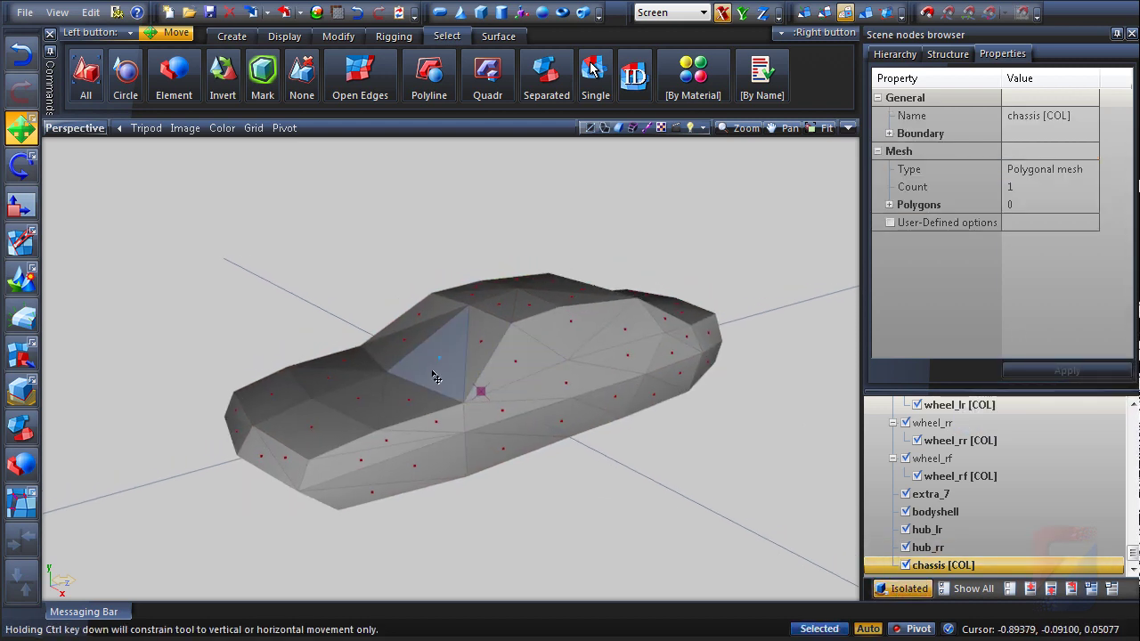
pyautogui.moveTo(433, 370)
pyautogui.mouseDown(button='right')
pyautogui.moveTo(523, 410)
pyautogui.moveTo(579, 387)
pyautogui.mouseUp(button='right')
pyautogui.moveTo(579, 387)
pyautogui.mouseDown(button='middle')
pyautogui.moveTo(564, 359)
pyautogui.moveTo(459, 392)
pyautogui.mouseUp(button='middle')
pyautogui.moveTo(459, 392)
pyautogui.mouseDown(button='right')
pyautogui.moveTo(416, 435)
pyautogui.moveTo(582, 377)
pyautogui.moveTo(614, 330)
pyautogui.mouseUp(button='right')
pyautogui.moveTo(614, 330); pyautogui.dragTo(461, 427, button='middle')
pyautogui.moveTo(460, 427); pyautogui.dragTo(470, 399, button='right')
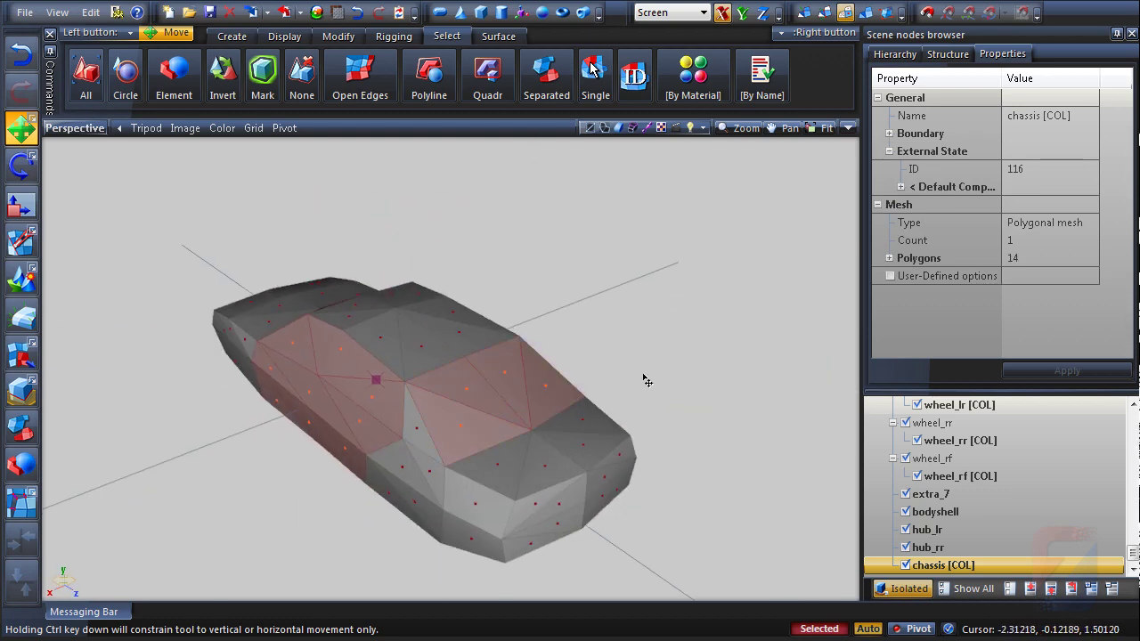
# Step: Add the front windscreen and opposite door side polygons to the selection, then apply ID 142 with Flag 3 and Flag 4 enabled
pyautogui.moveTo(646, 380); pyautogui.dragTo(400, 323, button='middle')
pyautogui.moveTo(399, 324); pyautogui.dragTo(410, 390)
pyautogui.rightClick(513, 334)
pyautogui.rightClick(450, 372)
pyautogui.moveTo(450, 372); pyautogui.dragTo(267, 427, button='middle')
pyautogui.rightClick(511, 367)
pyautogui.rightClick(520, 323)
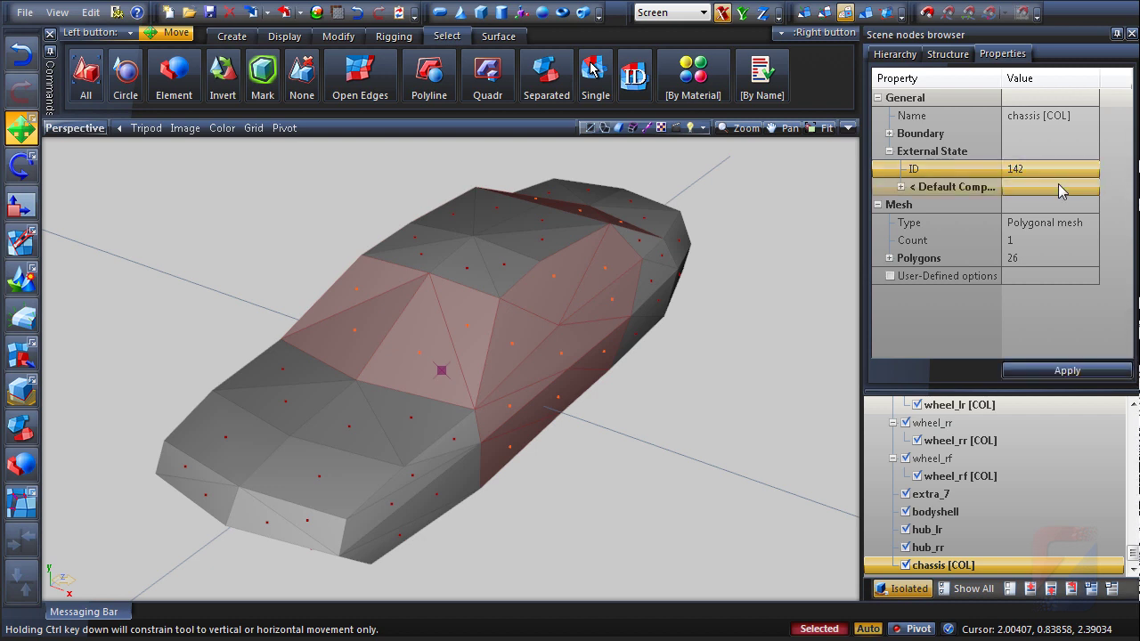
pyautogui.click(1013, 241)
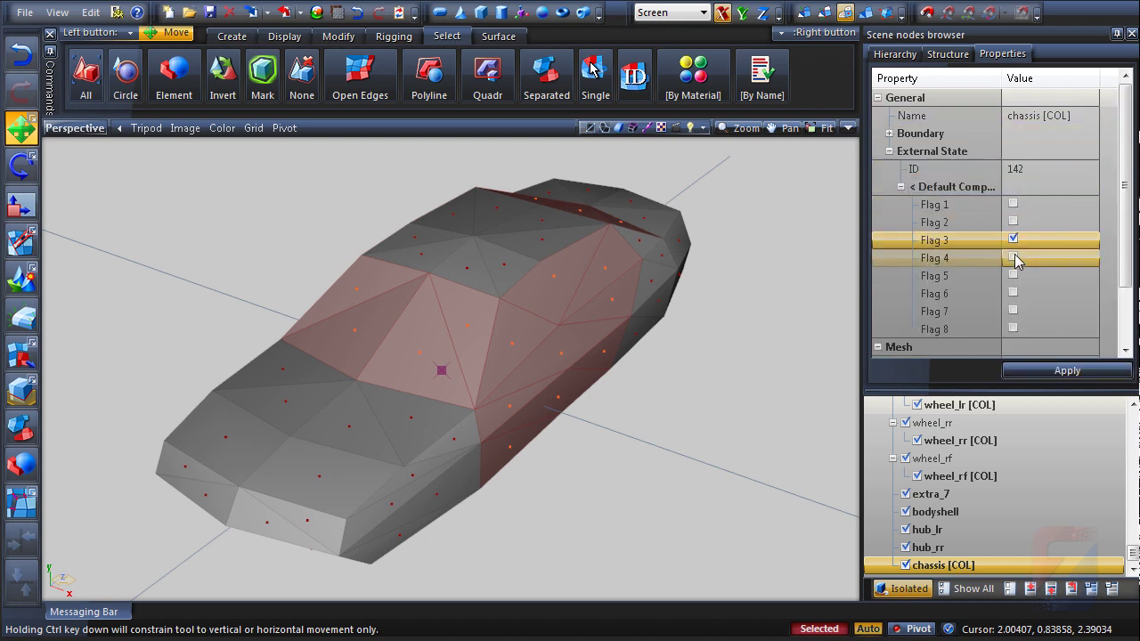
pyautogui.click(1051, 372)
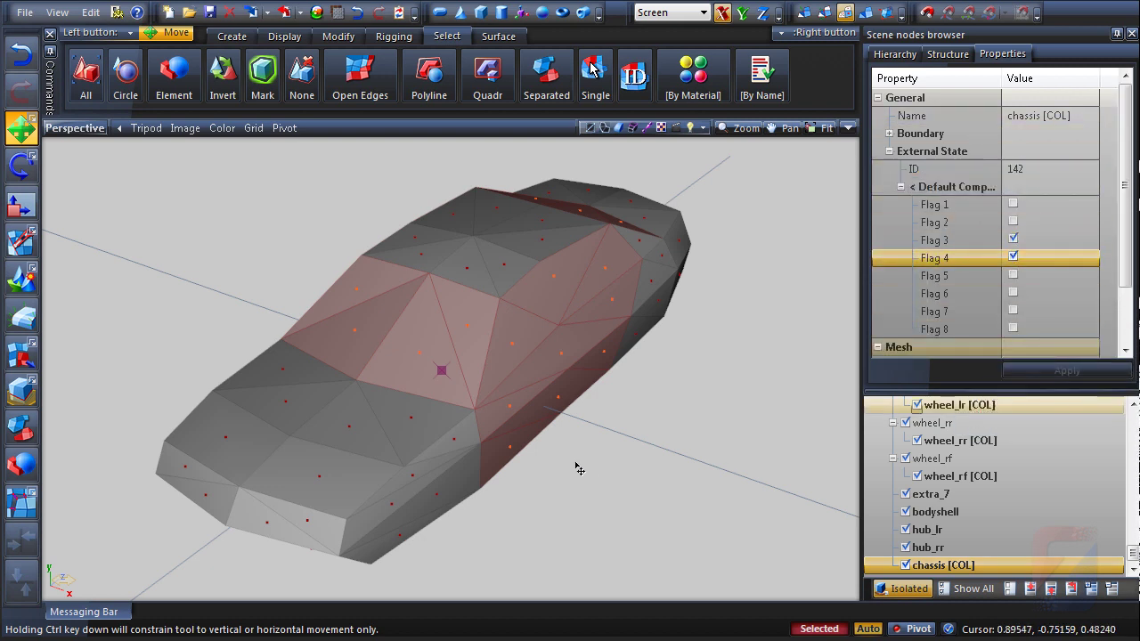
# Step: Assign ID 120 with Flag 3 and Flag 8 to all polygons of the window and windscreen collision meshes and apply it
pyautogui.moveTo(577, 466); pyautogui.dragTo(561, 461, button='middle')
pyautogui.rightClick(808, 519)
pyautogui.moveTo(811, 525); pyautogui.dragTo(700, 496, button='middle')
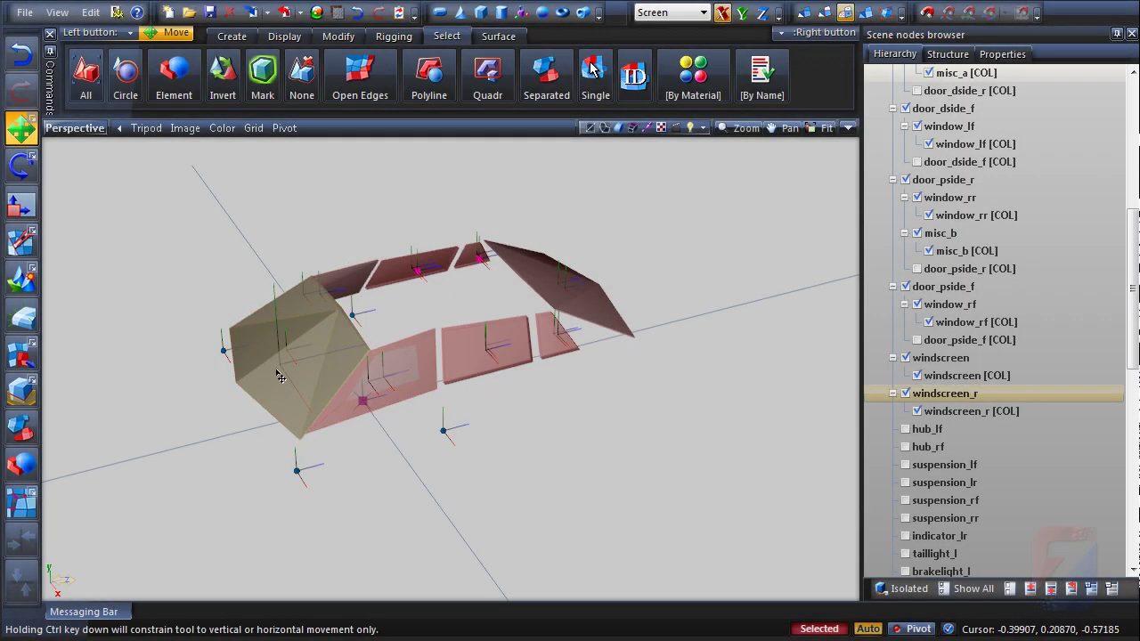
pyautogui.click(324, 437)
pyautogui.click(1003, 55)
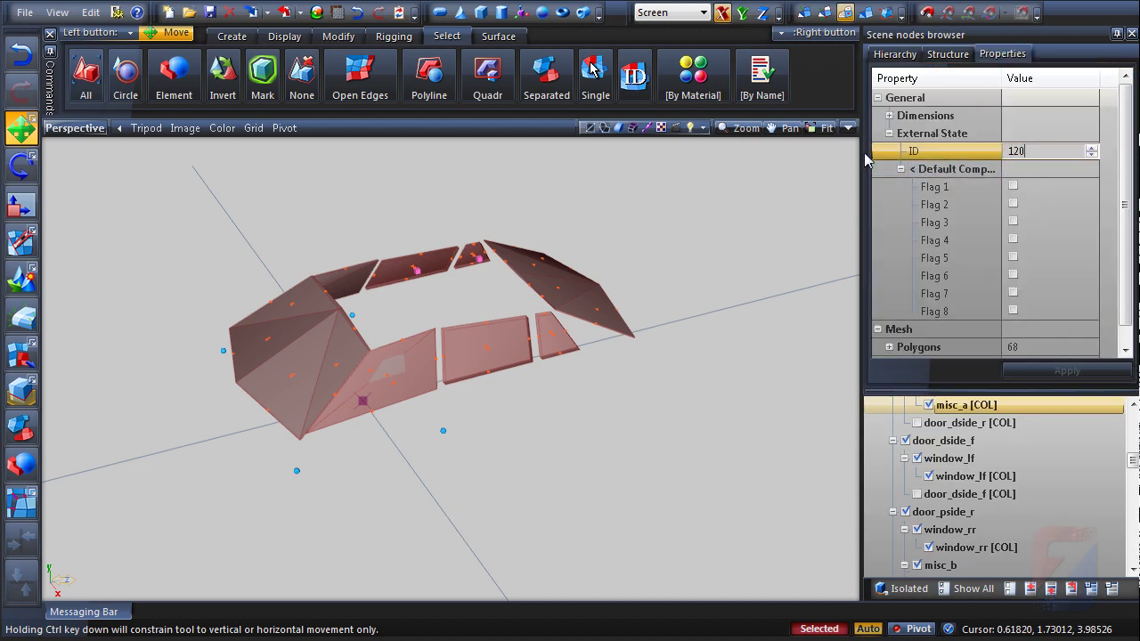
pyautogui.click(1013, 221)
pyautogui.click(1013, 310)
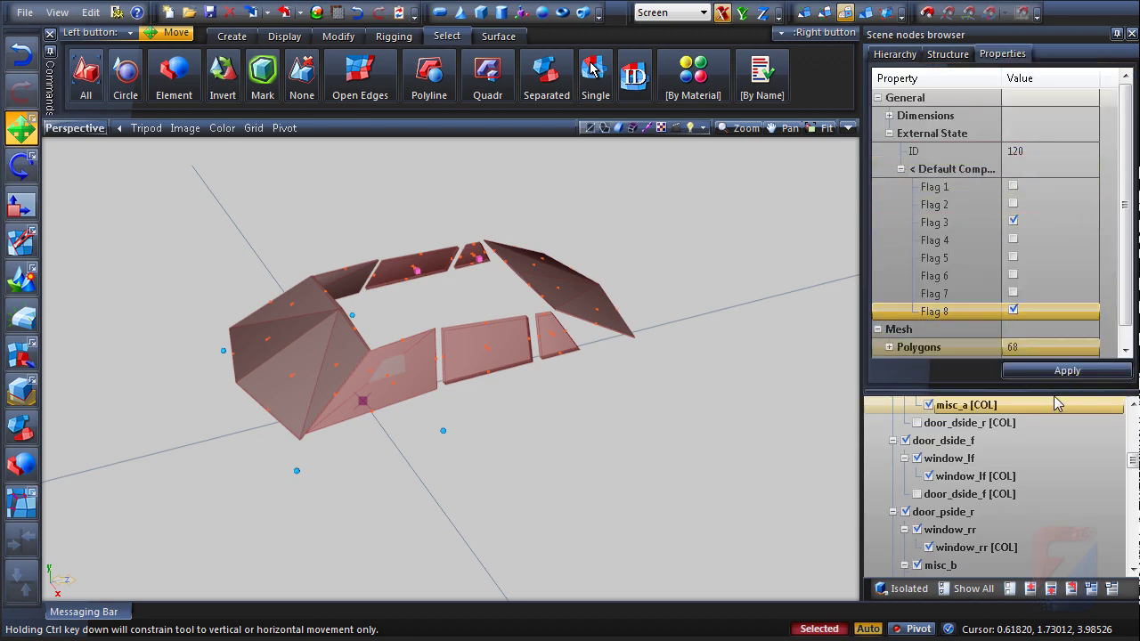
pyautogui.click(1060, 370)
# Step: Hide the collision meshes of both front side windows and the right rear window
pyautogui.press('space')
pyautogui.press('4')
pyautogui.moveTo(494, 444); pyautogui.dragTo(497, 456, button='middle')
pyautogui.press('space')
pyautogui.press('h')
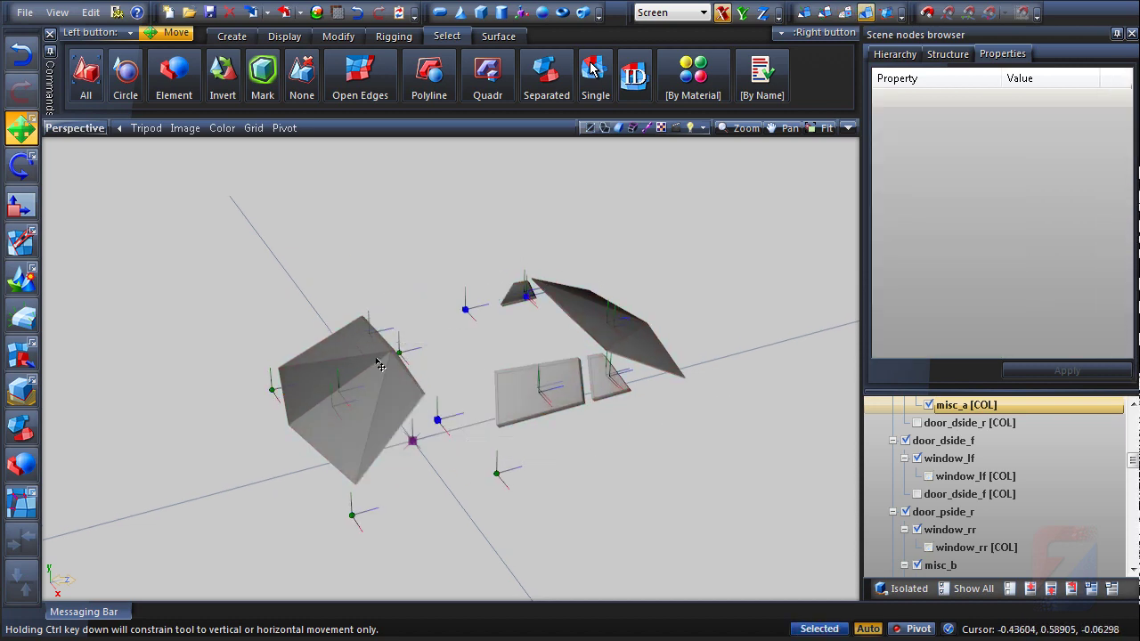
# Step: Set the ID of the windscreen [COL] polygons to 122, apply it and clear the selection
pyautogui.hotkey('ctrl', 'a')
pyautogui.press('3')
pyautogui.press('space')
pyautogui.hotkey('ctrl', 'a')
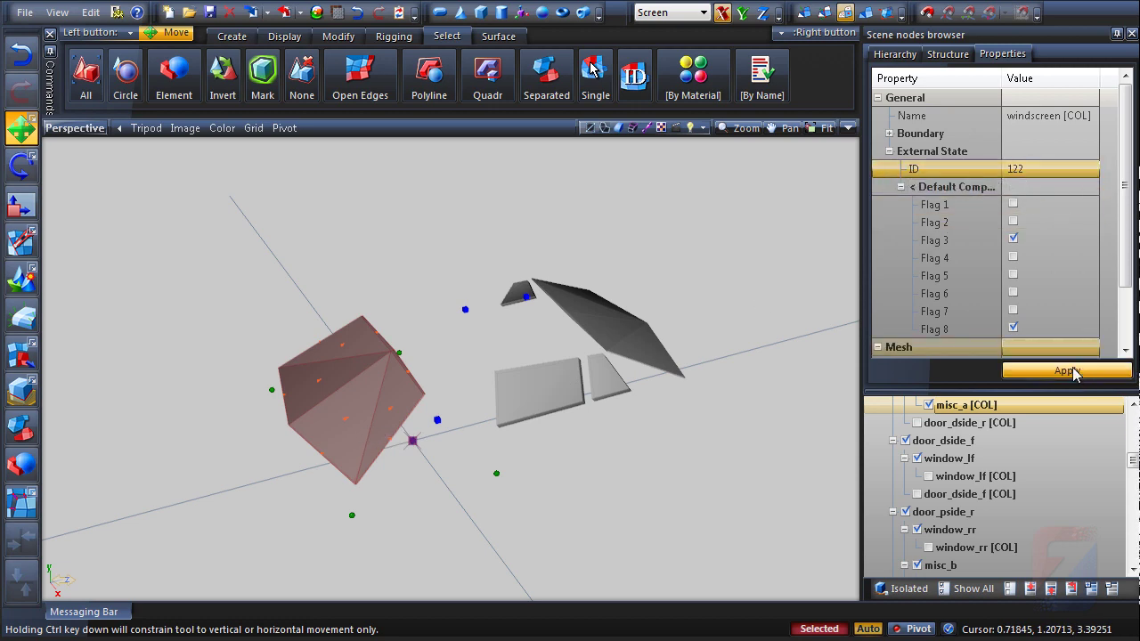
pyautogui.click(1073, 374)
pyautogui.moveTo(529, 369); pyautogui.dragTo(522, 382, button='middle')
pyautogui.hotkey('ctrl', 'd')
pyautogui.press('4')
pyautogui.hotkey('ctrl', 'd')
# Step: Set the ID of the windscreen_r [COL] polygons to 121, apply it and clear the selection
pyautogui.moveTo(677, 387); pyautogui.dragTo(628, 406, button='middle')
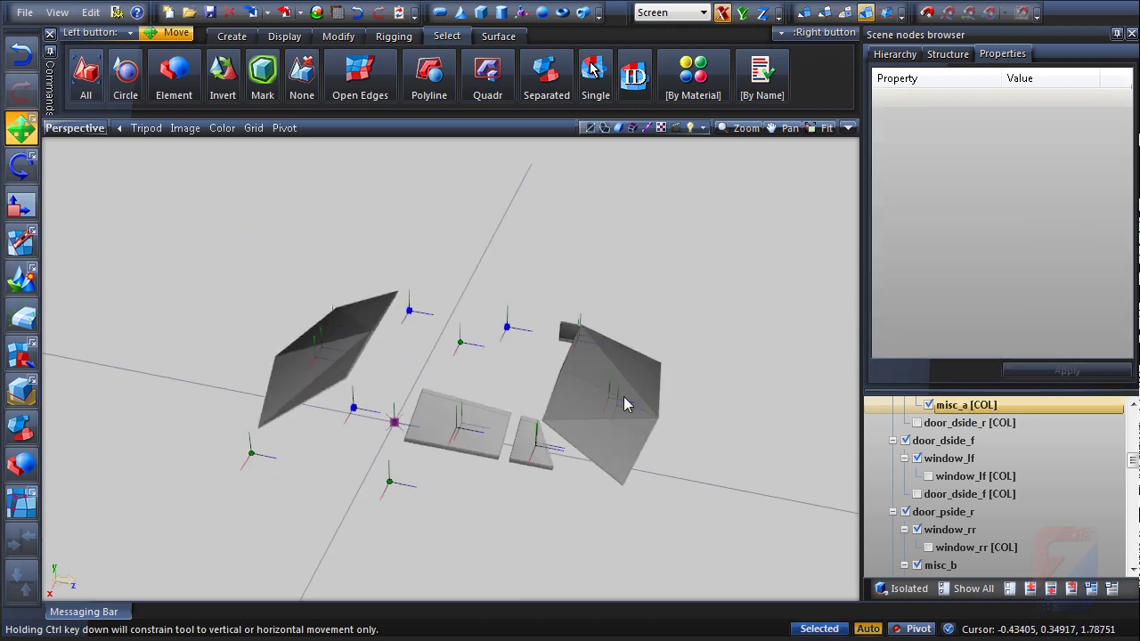
pyautogui.press('3')
pyautogui.click(624, 403)
pyautogui.click(1018, 169)
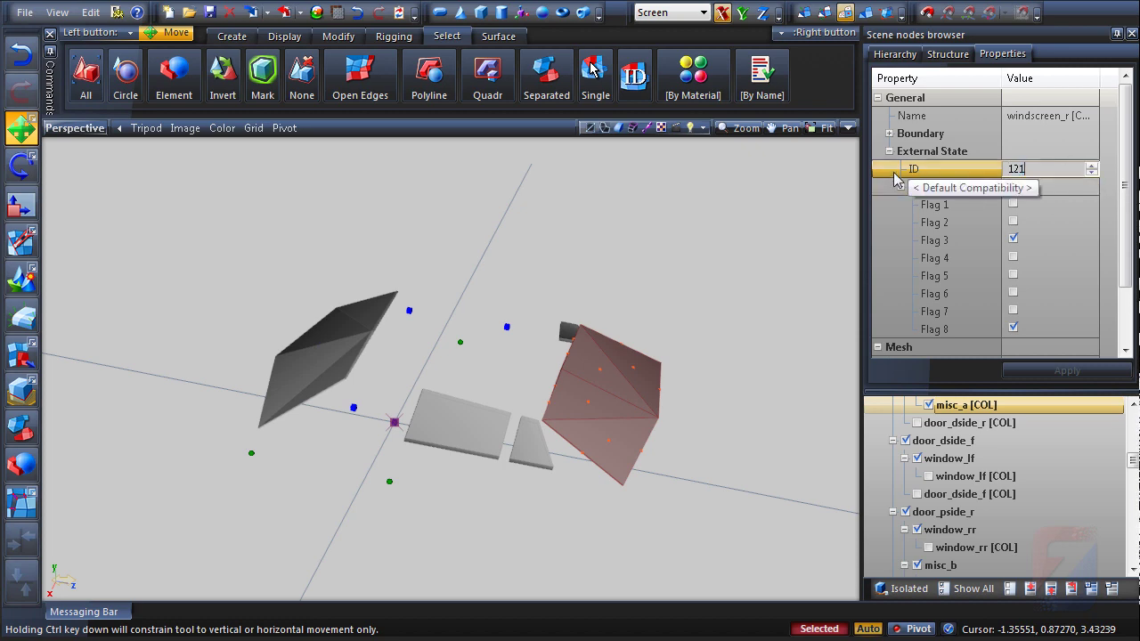
pyautogui.click(1058, 377)
pyautogui.moveTo(684, 308); pyautogui.dragTo(624, 326, button='middle')
pyautogui.hotkey('ctrl', 'd')
pyautogui.press('4')
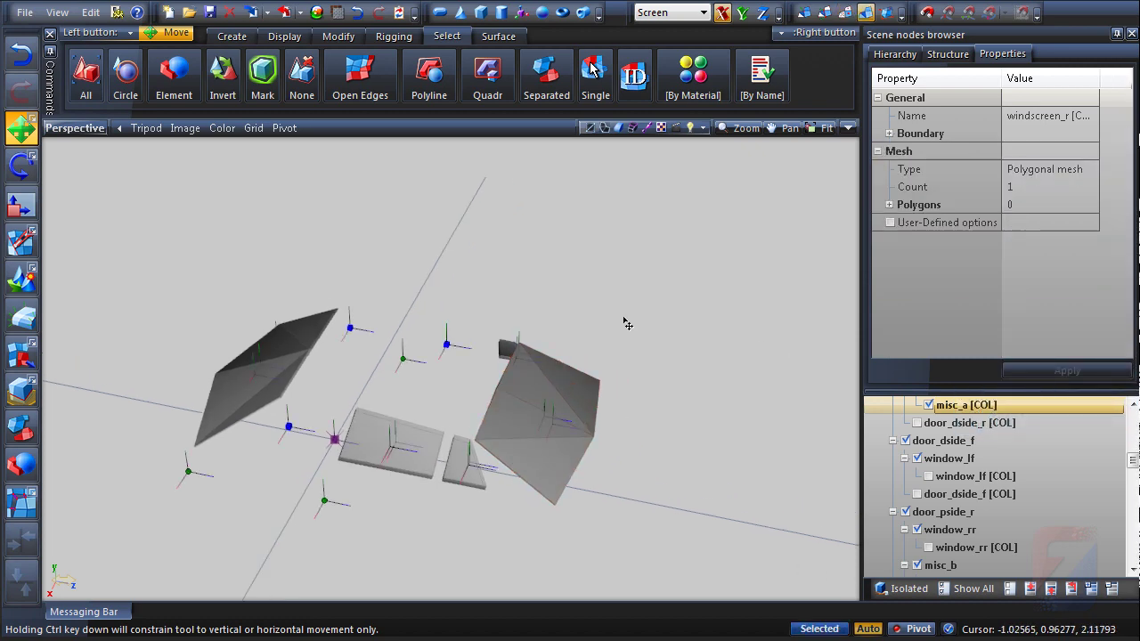
pyautogui.hotkey('ctrl', 'd')
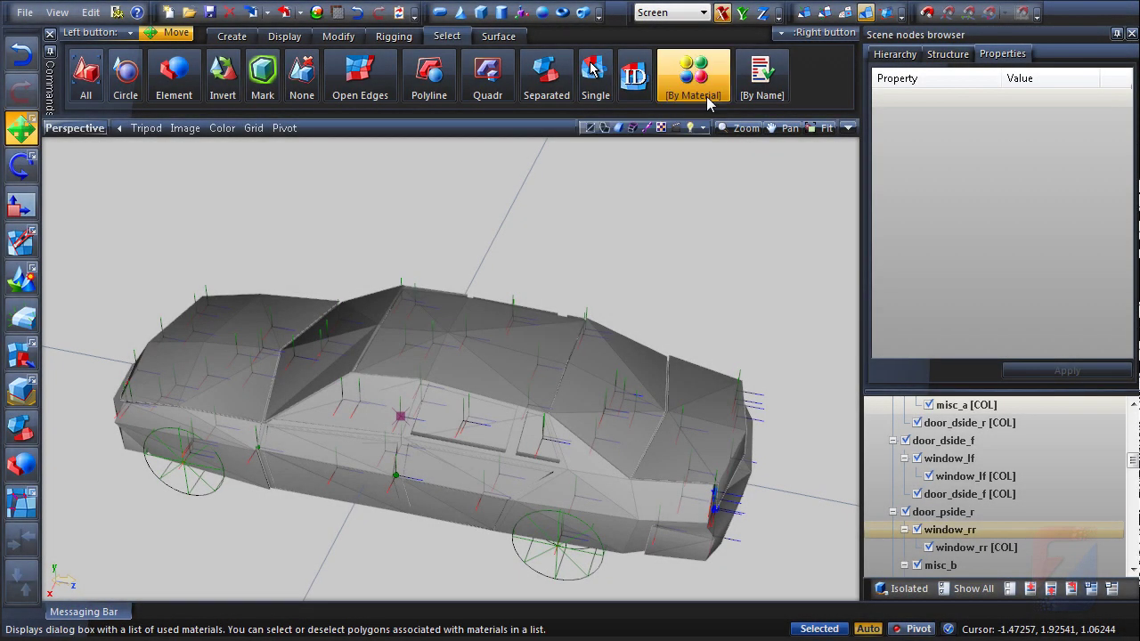
# Step: Select all nodes with COL in their name, enable Deformable in their vertex format, and clear the selection
pyautogui.click(761, 100)
pyautogui.write('COL')
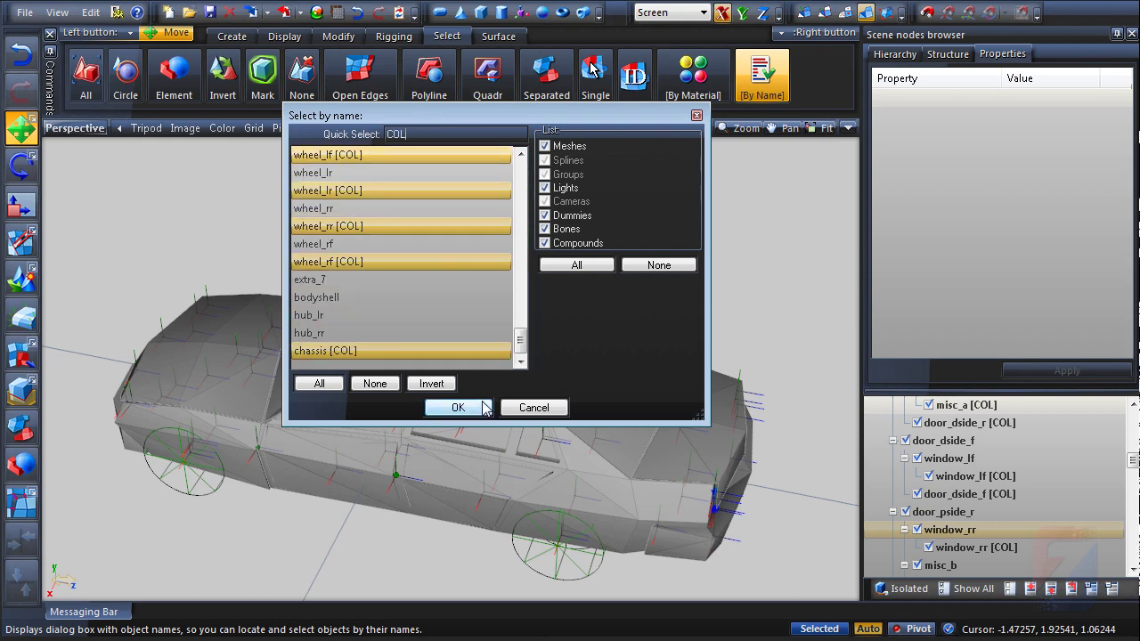
pyautogui.click(457, 407)
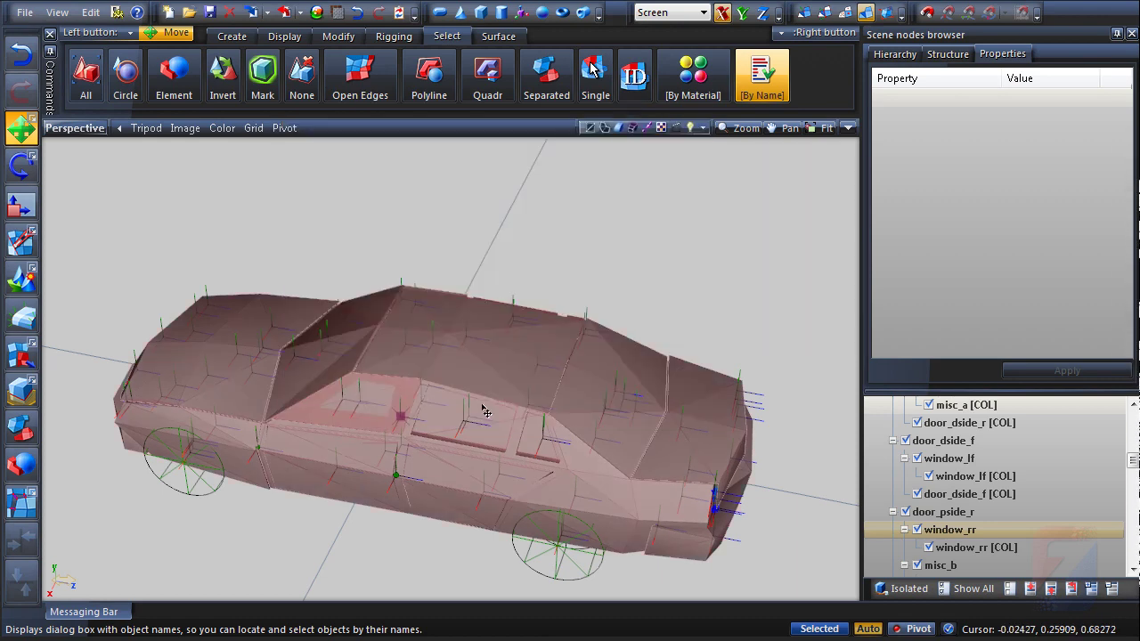
pyautogui.click(888, 134)
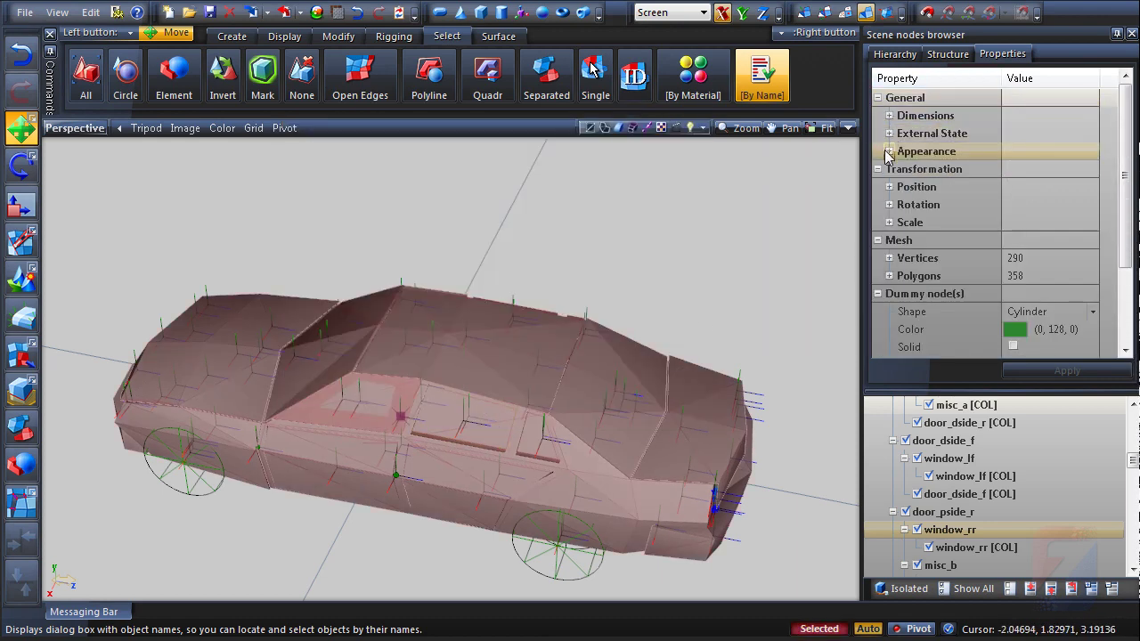
pyautogui.click(878, 98)
pyautogui.click(889, 204)
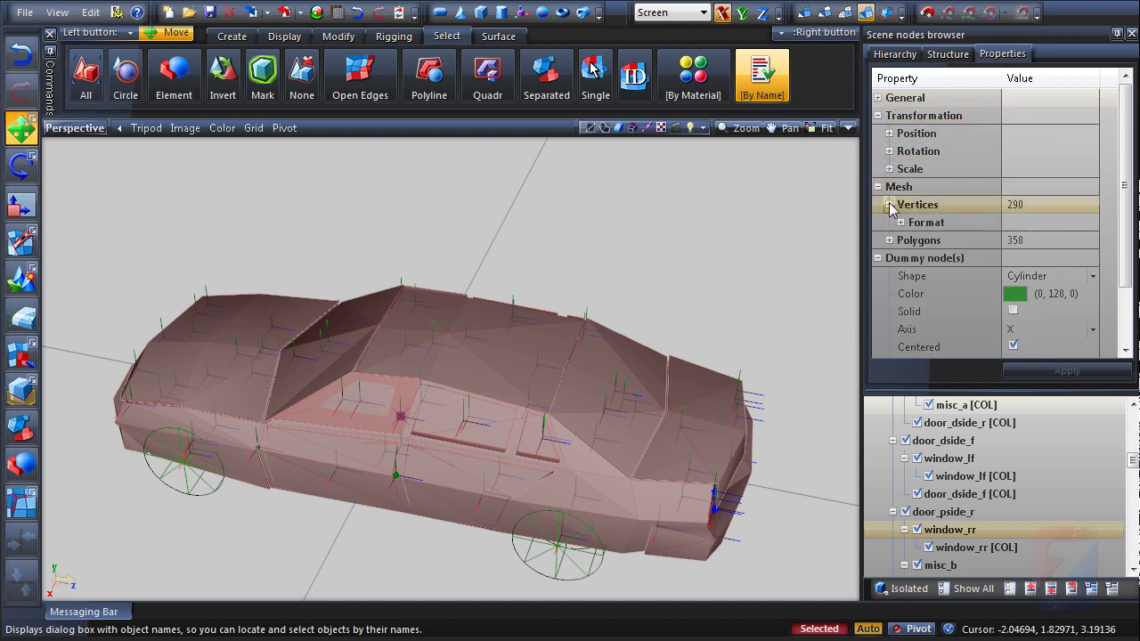
pyautogui.click(902, 222)
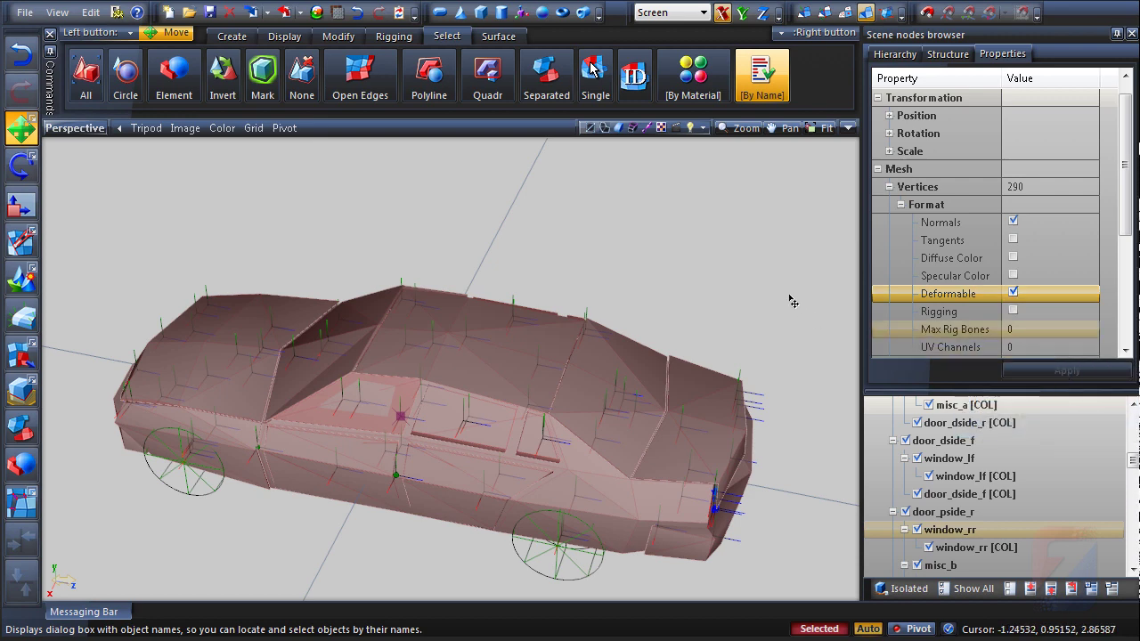
pyautogui.moveTo(789, 300); pyautogui.dragTo(639, 387, button='middle')
pyautogui.click(639, 386)
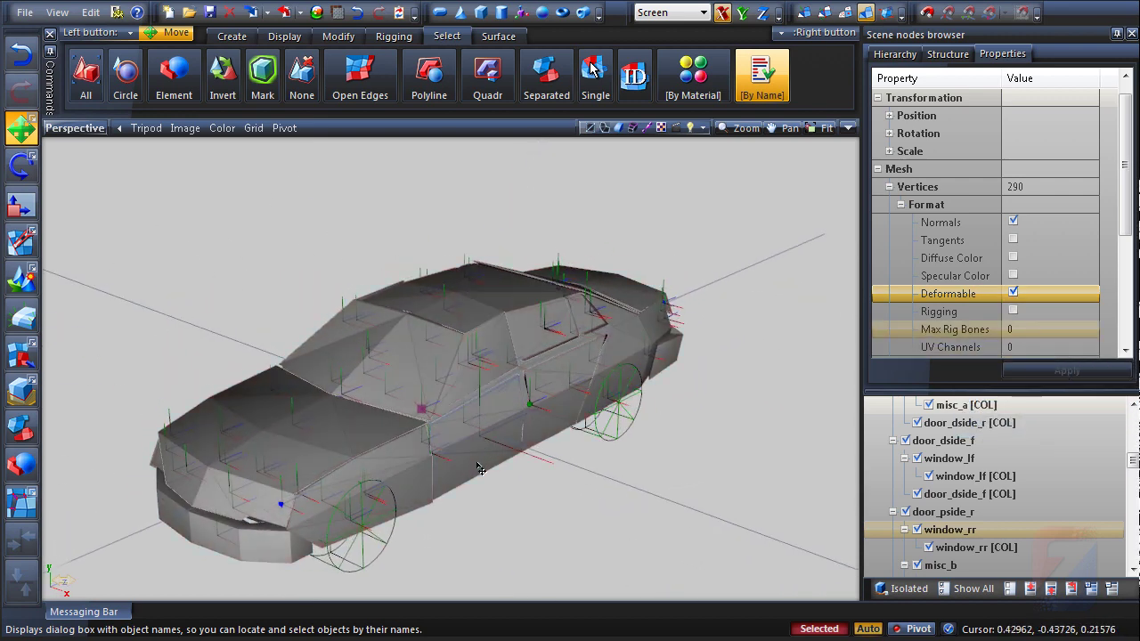
# Step: Isolate window_lr [COL], examine its face orientation from several sides and activate the Flip tool
pyautogui.click(944, 440)
pyautogui.moveTo(833, 494); pyautogui.dragTo(474, 401, button='middle')
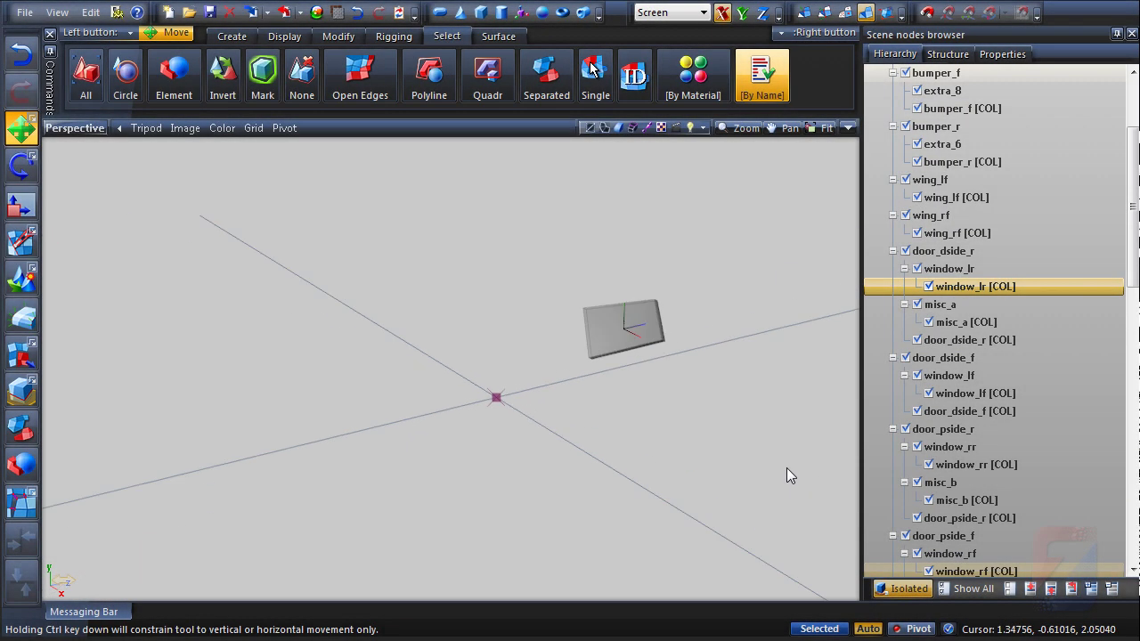
pyautogui.scroll(5, 474, 390)
pyautogui.moveTo(559, 410)
pyautogui.mouseDown(button='middle')
pyautogui.moveTo(445, 387)
pyautogui.moveTo(573, 404)
pyautogui.mouseUp(button='middle')
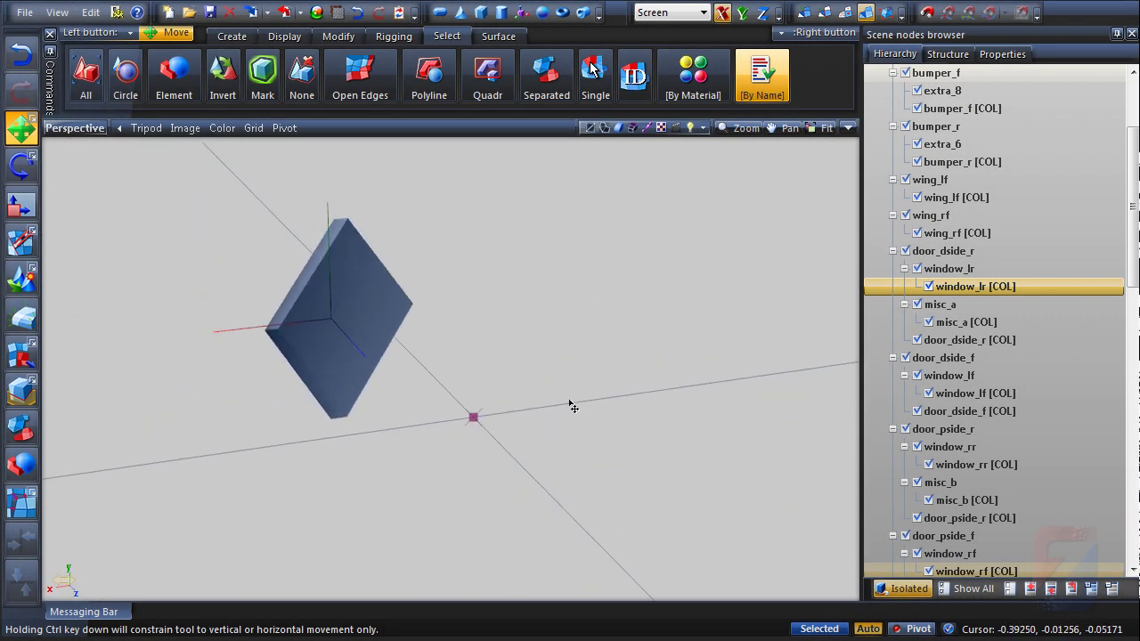
pyautogui.scroll(2, 452, 346)
pyautogui.moveTo(567, 349); pyautogui.dragTo(376, 342, button='middle')
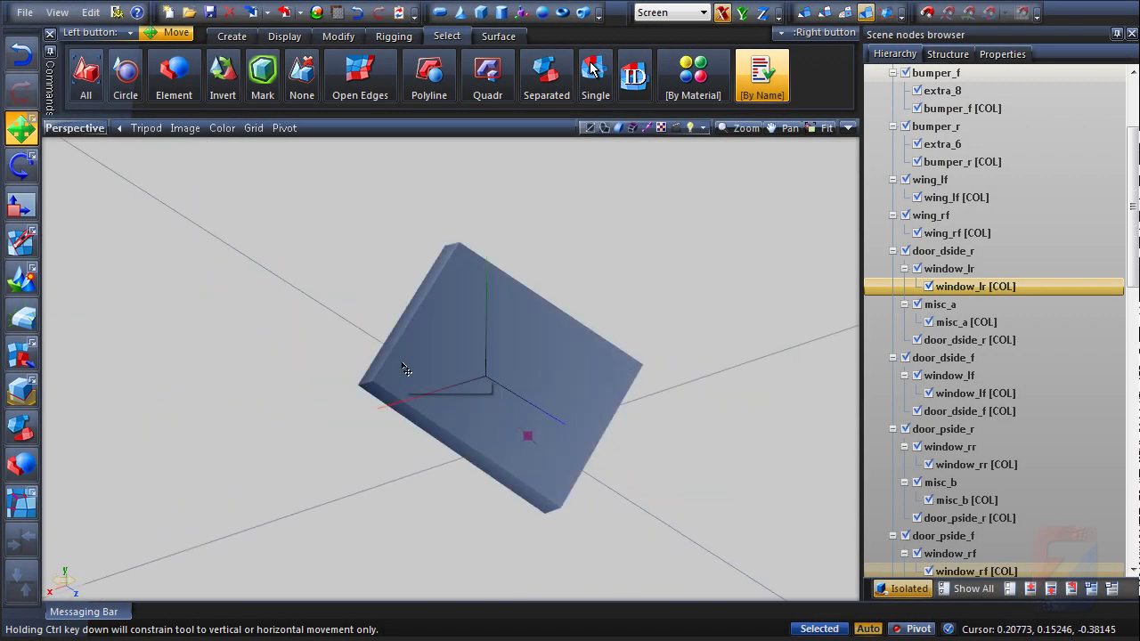
pyautogui.press('c')
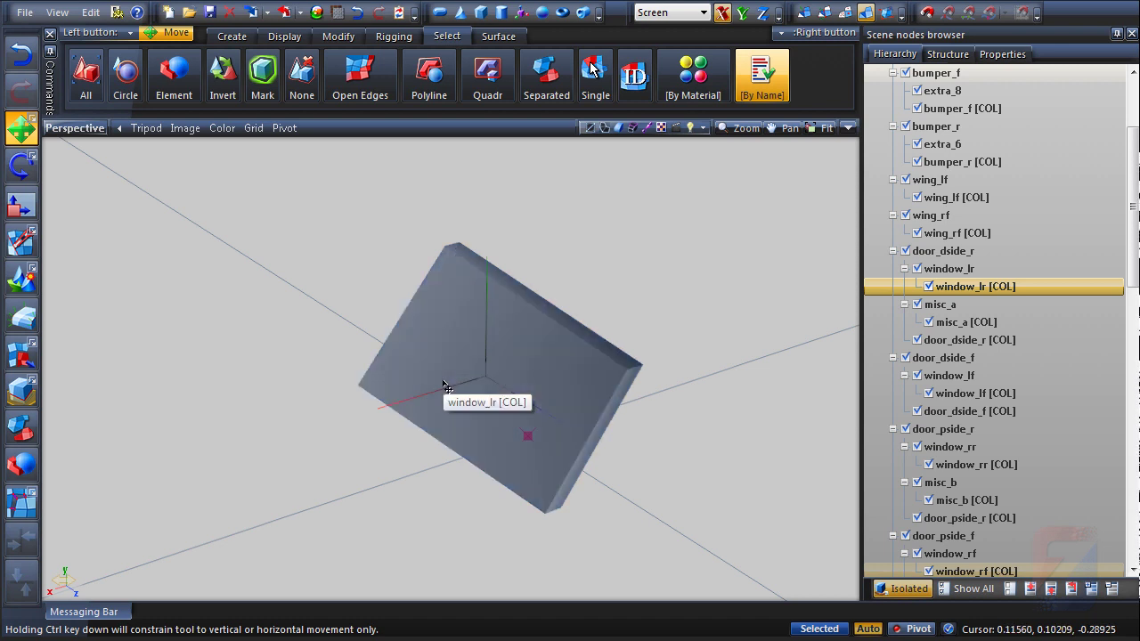
pyautogui.click(354, 98)
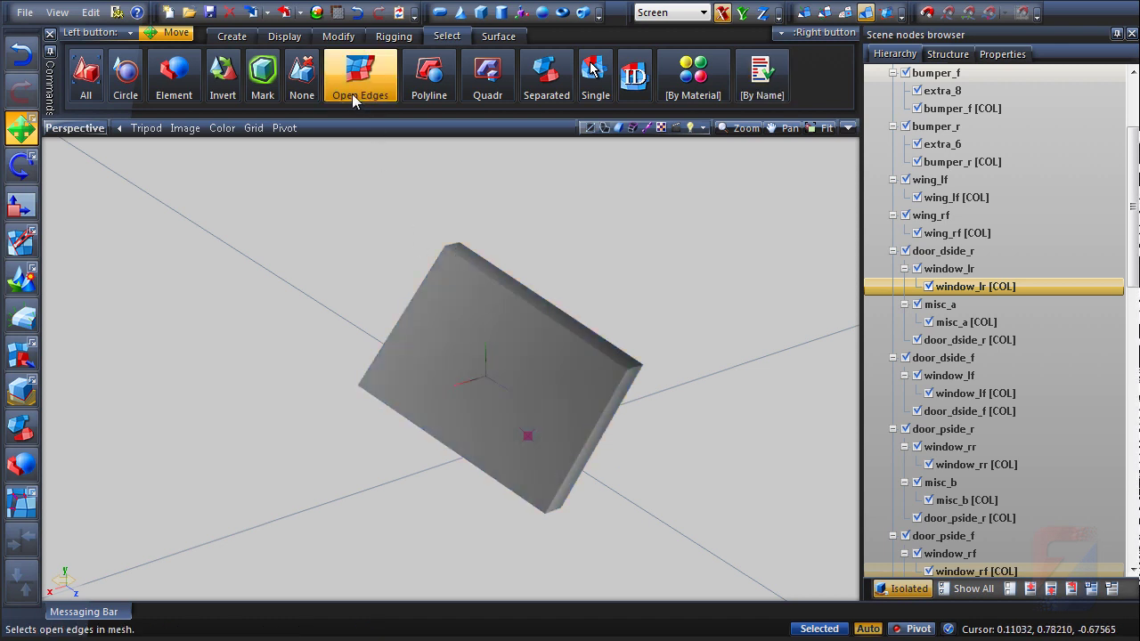
pyautogui.click(337, 35)
pyautogui.click(243, 76)
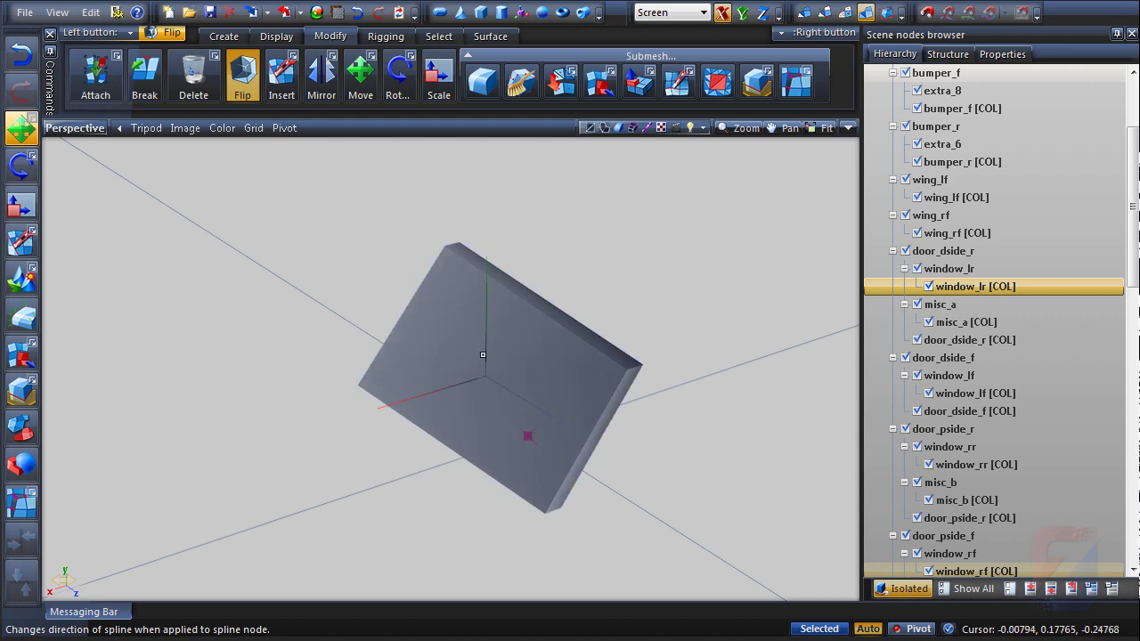
# Step: Examine the face orientation of misc_a, window_lf, window_rr, misc_b and window_rf [COL] one after another in isolation
pyautogui.click(978, 326)
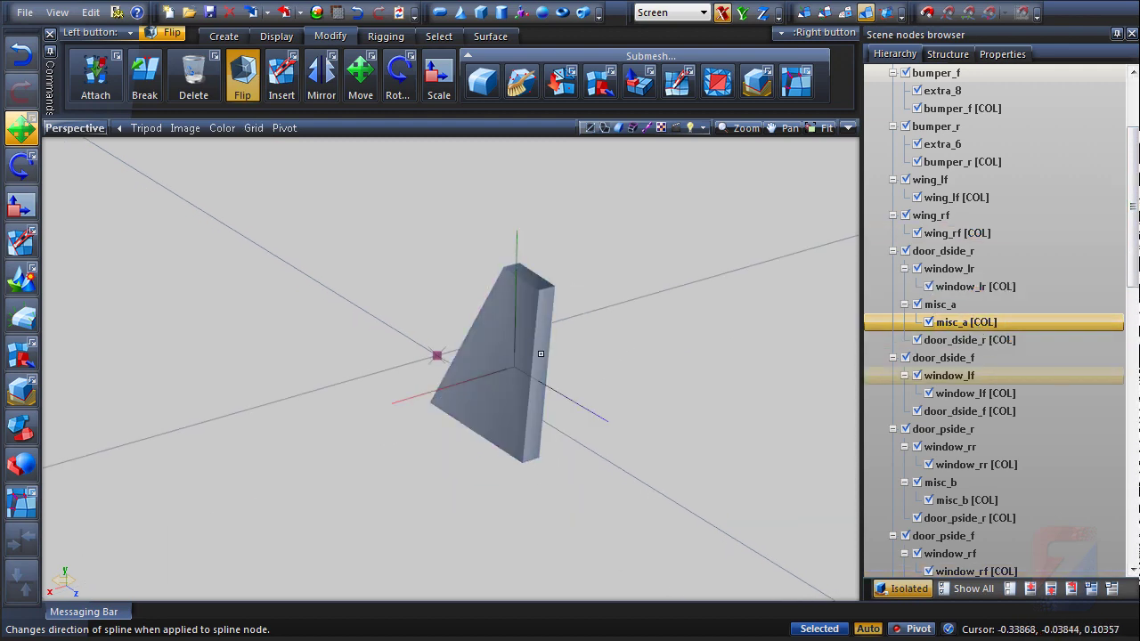
pyautogui.click(970, 393)
pyautogui.moveTo(530, 299); pyautogui.dragTo(778, 399, button='middle')
pyautogui.click(976, 464)
pyautogui.moveTo(615, 400); pyautogui.dragTo(661, 334, button='middle')
pyautogui.click(961, 500)
pyautogui.moveTo(521, 386); pyautogui.dragTo(690, 401, button='middle')
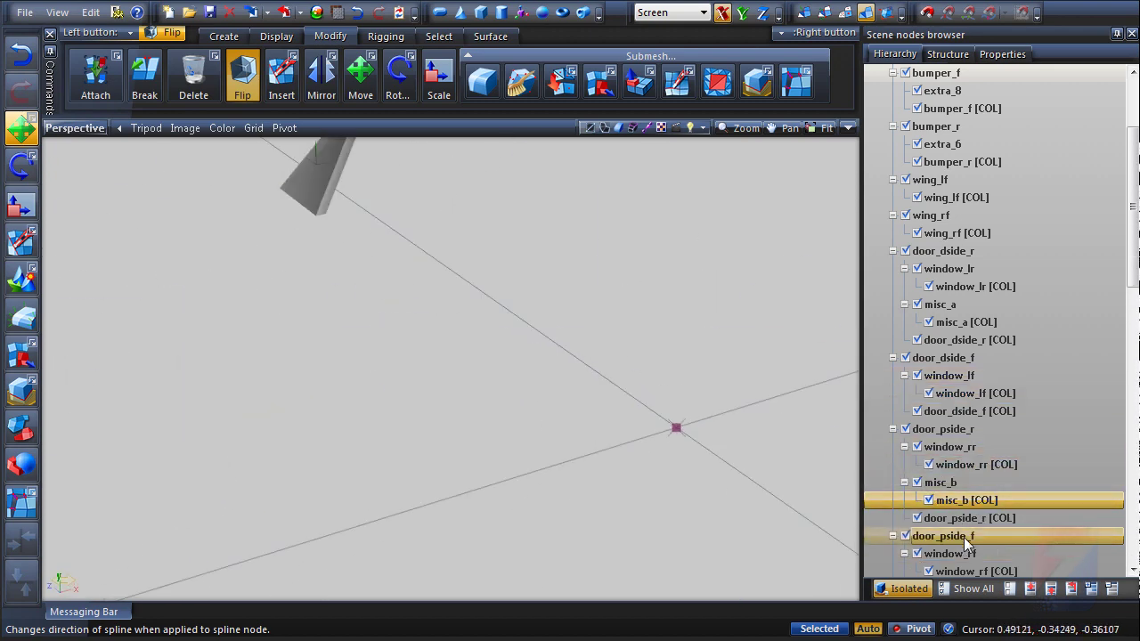
pyautogui.click(978, 571)
pyautogui.moveTo(542, 351); pyautogui.dragTo(606, 351, button='middle')
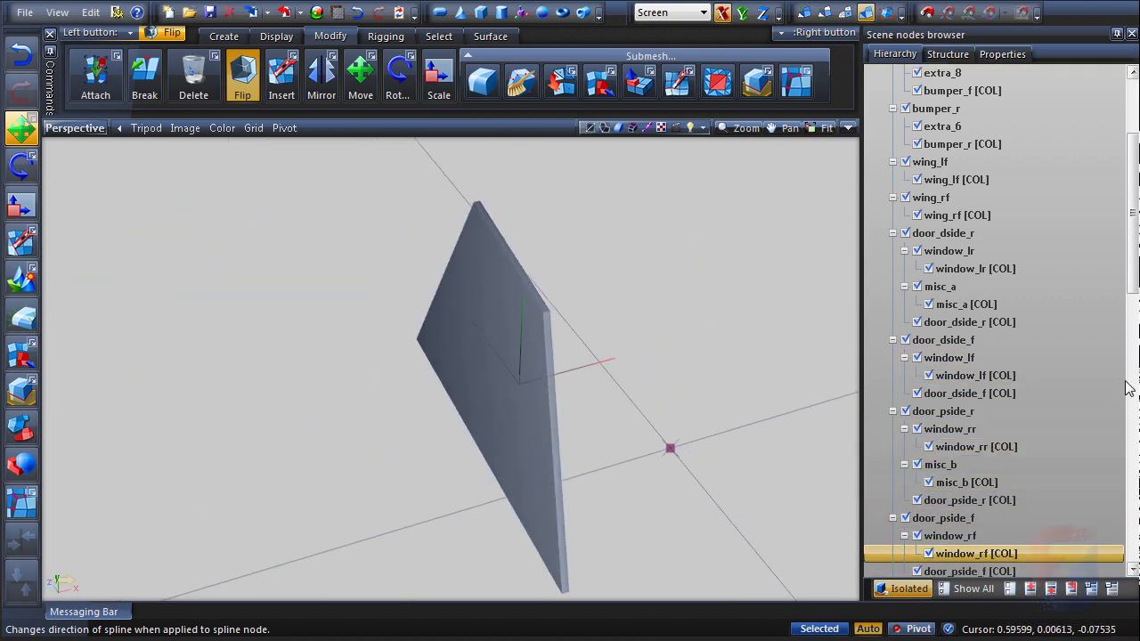
# Step: Isolate door_pside_f [COL], switch to vertex editing and activate the Move tool
pyautogui.moveTo(1132, 281); pyautogui.dragTo(1133, 321)
pyautogui.click(969, 464)
pyautogui.moveTo(552, 356); pyautogui.dragTo(585, 373, button='middle')
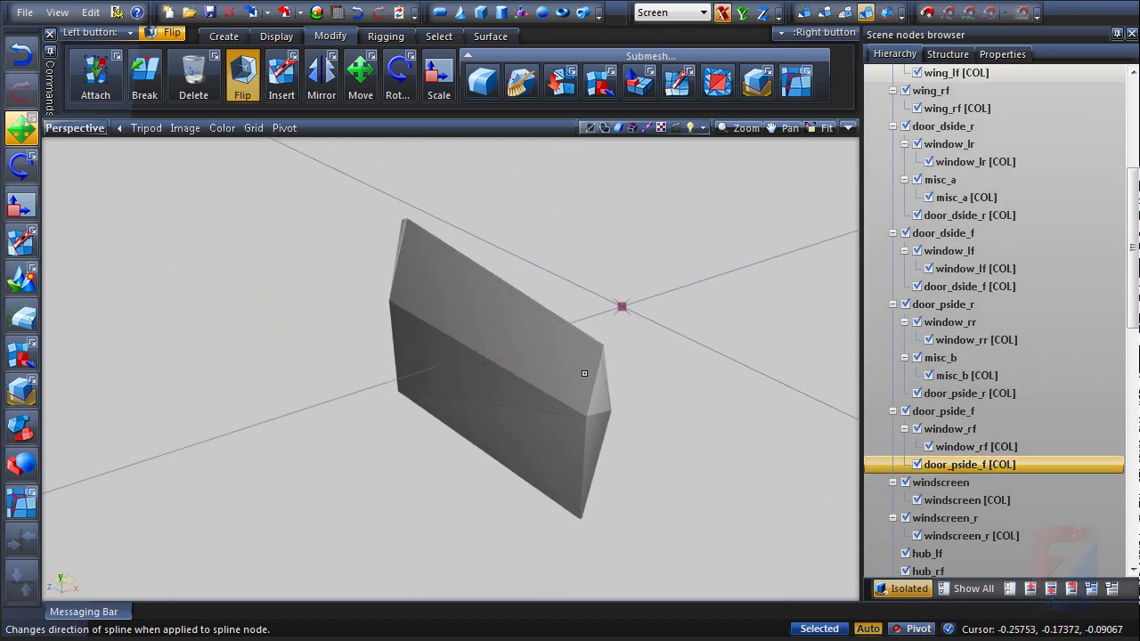
pyautogui.click(582, 424)
pyautogui.click(364, 82)
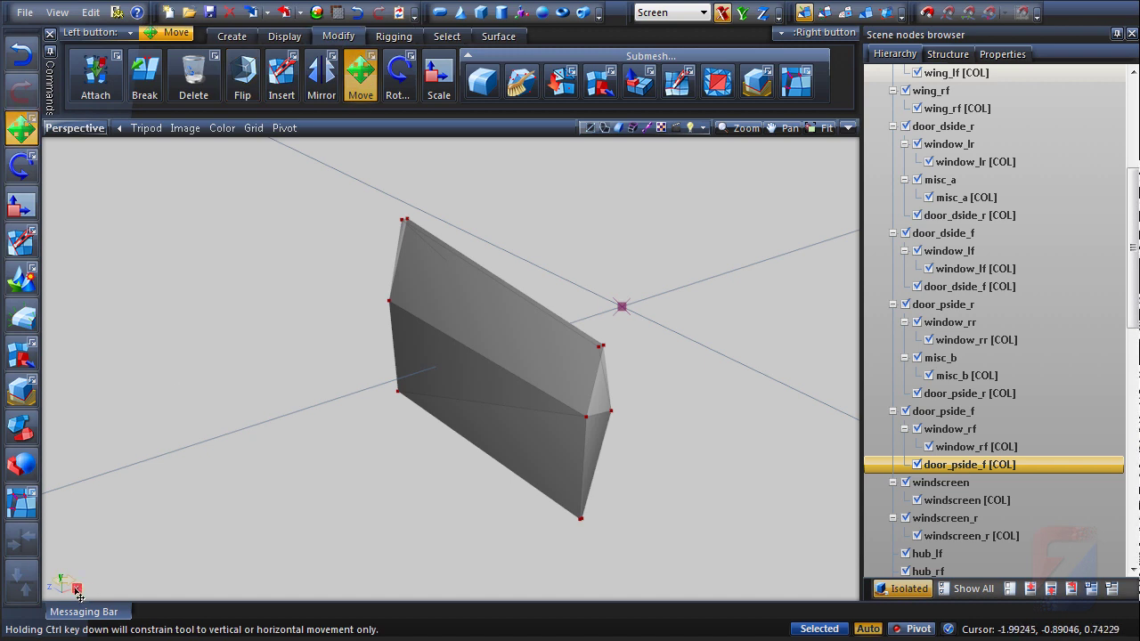
# Step: Spread the vertices along the thin edges of door_pside_f [COL] apart on the world X axis to thicken the door
pyautogui.scroll(3, 580, 357)
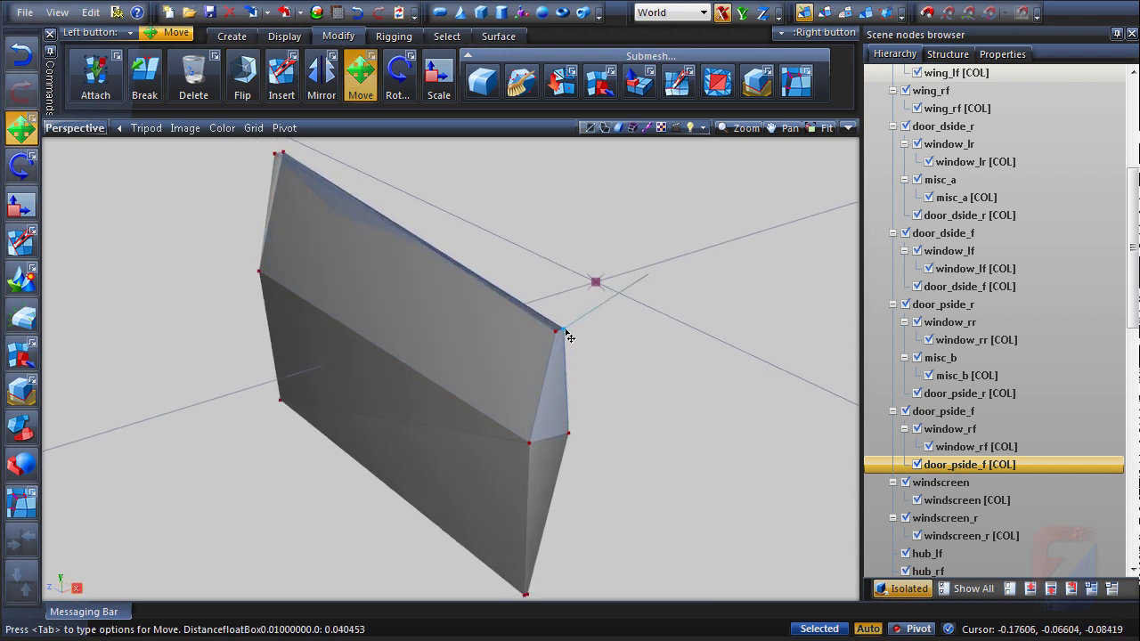
pyautogui.scroll(2, 526, 334)
pyautogui.scroll(4, 517, 534)
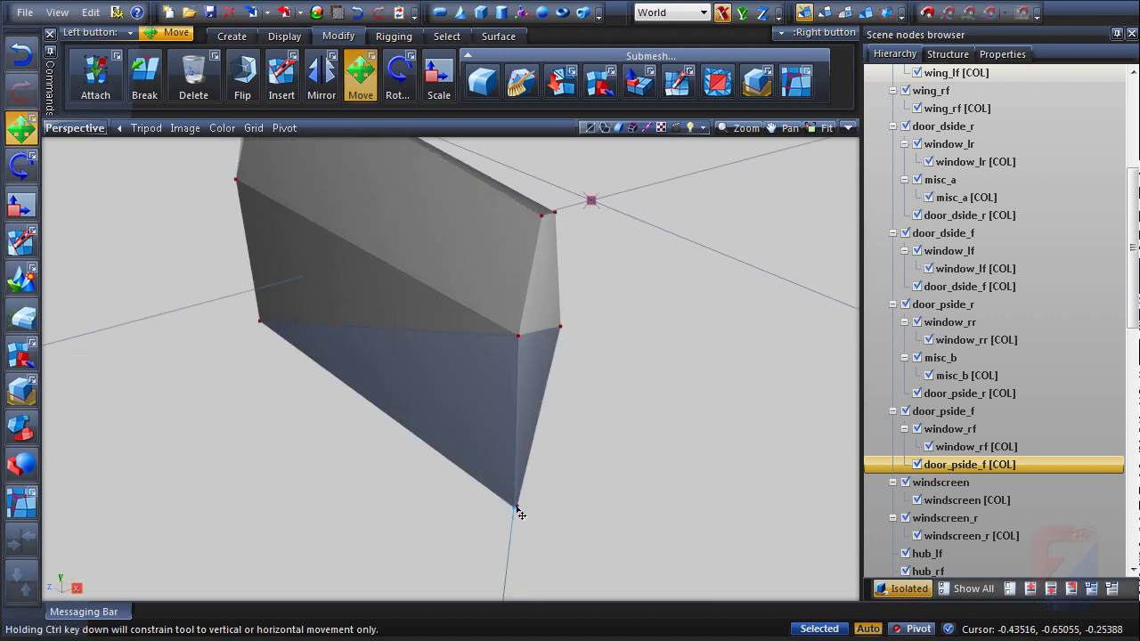
pyautogui.moveTo(517, 499); pyautogui.dragTo(600, 445, button='middle')
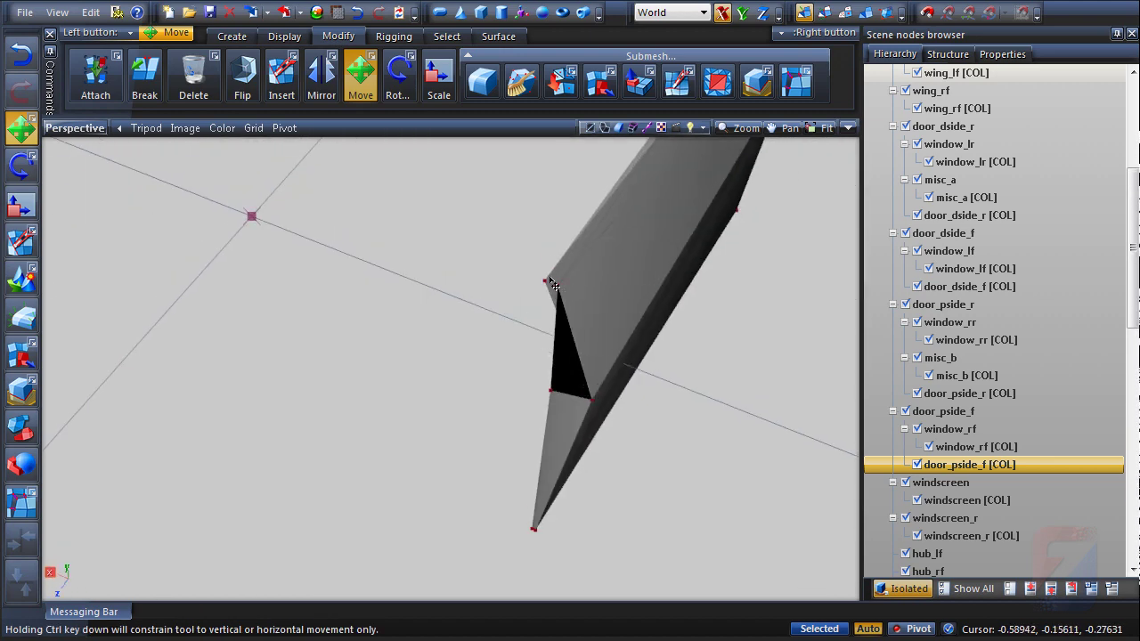
pyautogui.moveTo(552, 286); pyautogui.dragTo(567, 289)
pyautogui.moveTo(624, 406); pyautogui.dragTo(636, 343, button='middle')
pyautogui.moveTo(550, 413); pyautogui.dragTo(567, 416)
pyautogui.moveTo(819, 393); pyautogui.dragTo(432, 388, button='middle')
pyautogui.moveTo(415, 342); pyautogui.dragTo(449, 342)
pyautogui.moveTo(449, 342); pyautogui.dragTo(578, 378, button='middle')
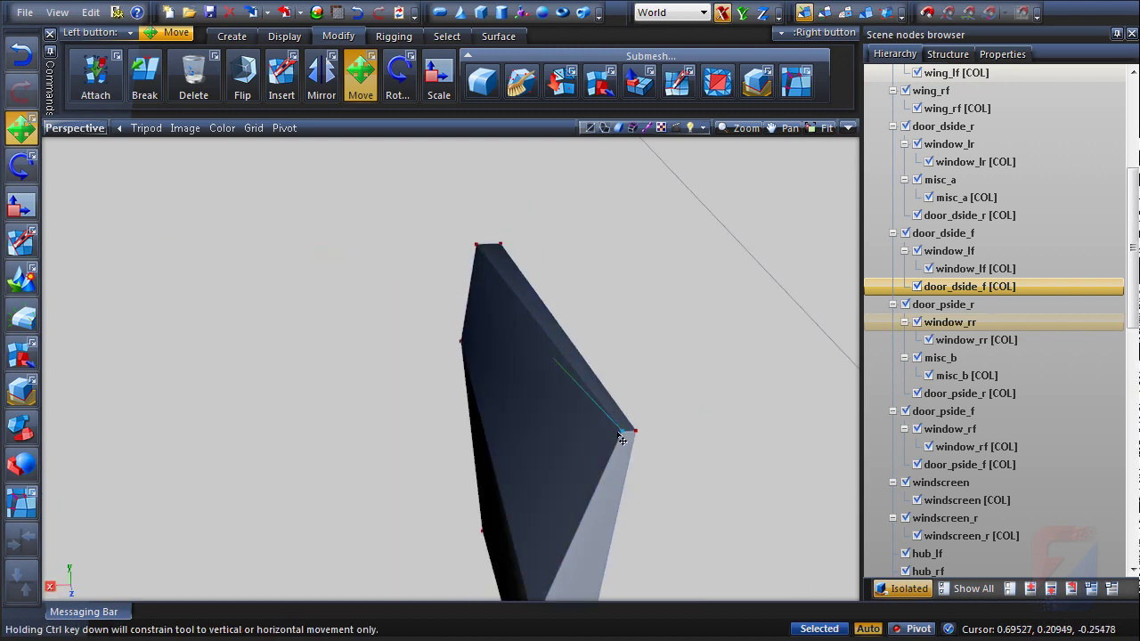
# Step: Move the edge vertices of door_dside_f [COL] along the world X axis to give the door more thickness
pyautogui.moveTo(620, 432); pyautogui.dragTo(612, 434)
pyautogui.moveTo(614, 434); pyautogui.dragTo(624, 392, button='middle')
pyautogui.moveTo(554, 370); pyautogui.dragTo(567, 376)
pyautogui.moveTo(567, 376); pyautogui.dragTo(707, 399, button='middle')
pyautogui.moveTo(225, 421); pyautogui.dragTo(199, 426)
pyautogui.moveTo(199, 427); pyautogui.dragTo(1091, 249, button='middle')
# Step: Isolate door_dside_r [COL] and move its edge vertices outward along the world X axis to thicken it
pyautogui.click(1083, 217)
pyautogui.moveTo(499, 378); pyautogui.dragTo(730, 374, button='middle')
pyautogui.moveTo(396, 294); pyautogui.dragTo(385, 293)
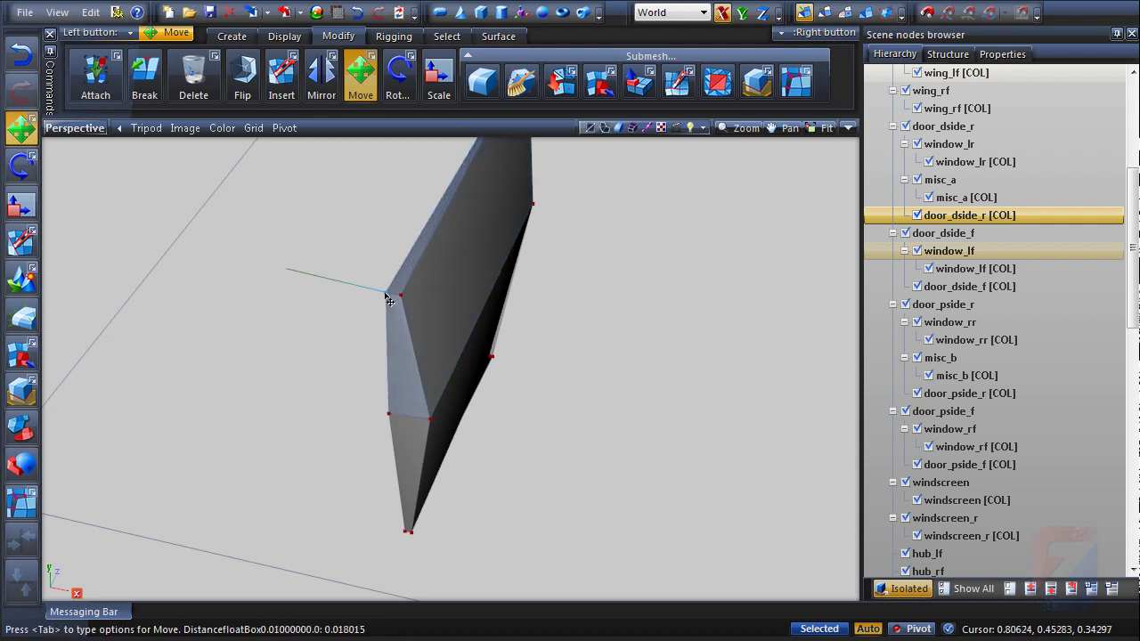
pyautogui.moveTo(402, 539); pyautogui.dragTo(695, 460, button='middle')
# Step: Check the thickness of window_lr [COL], then isolate window_lf [COL] and adjust its upper corner vertex along the world X axis
pyautogui.click(934, 158)
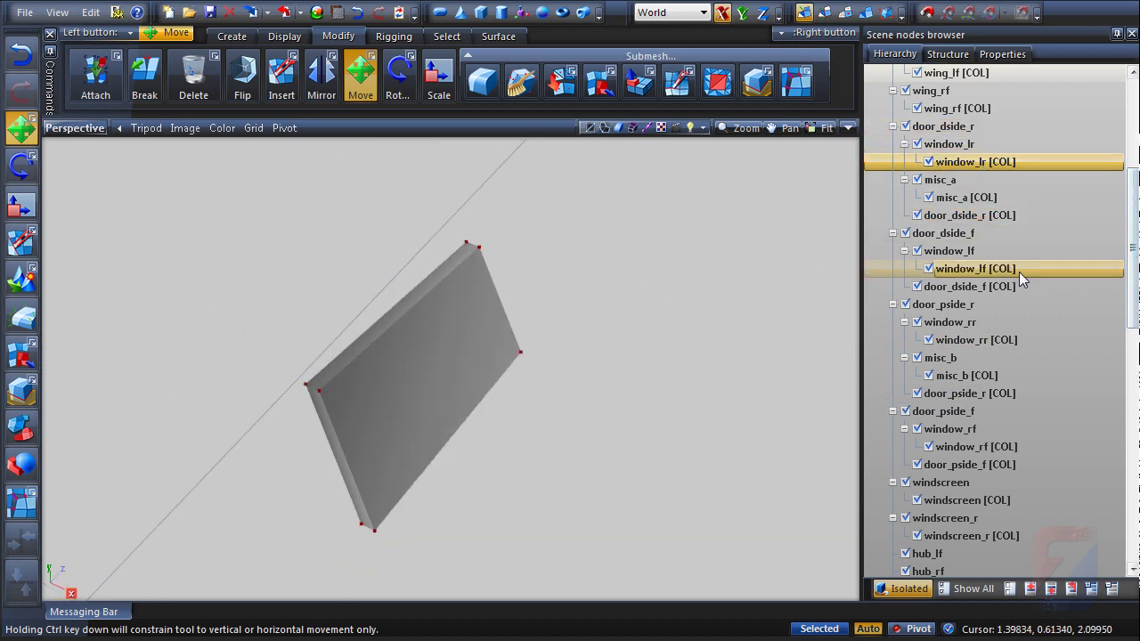
pyautogui.click(1020, 272)
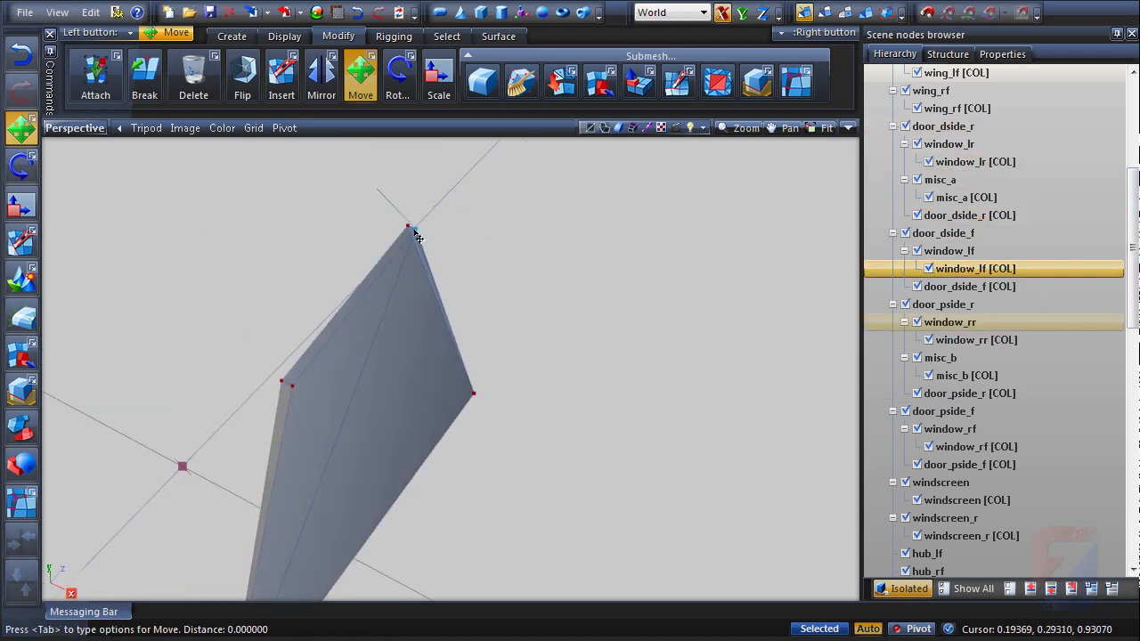
pyautogui.moveTo(414, 232); pyautogui.dragTo(535, 245, button='middle')
# Step: Isolate bonnet [COL] and adjust its closely spaced vertices along the world Y axis
pyautogui.moveTo(570, 360); pyautogui.dragTo(542, 223, button='middle')
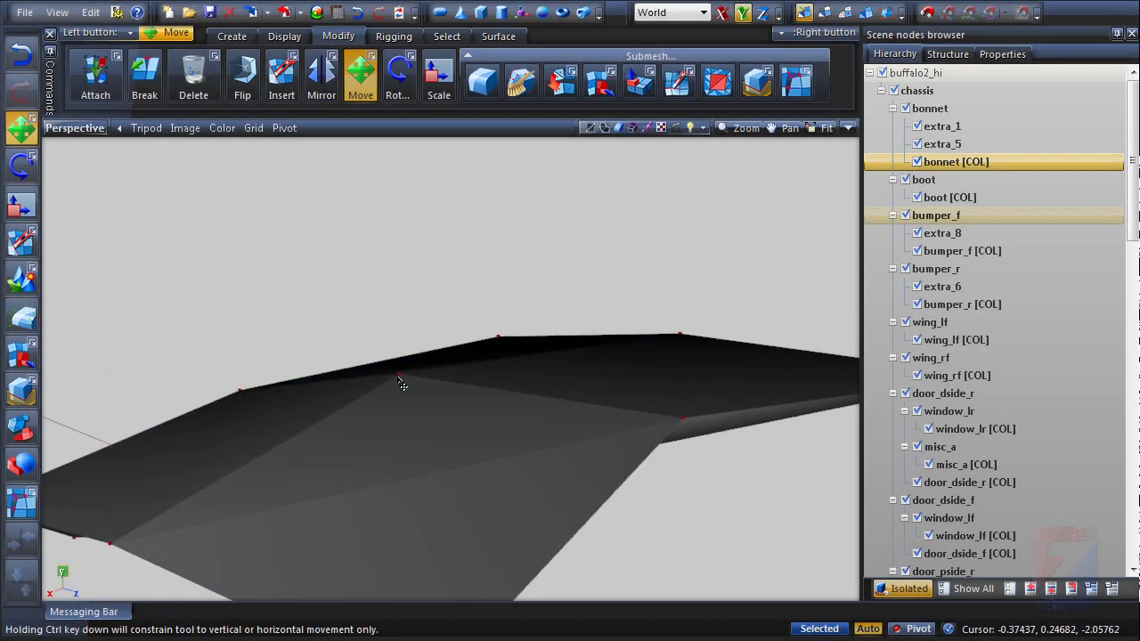
pyautogui.moveTo(402, 383); pyautogui.dragTo(474, 450, button='middle')
pyautogui.moveTo(310, 432); pyautogui.dragTo(712, 401, button='middle')
# Step: Isolate boot [COL] and adjust its edge vertices along the world Y and Z axes to thicken the panel
pyautogui.click(950, 197)
pyautogui.moveTo(720, 249); pyautogui.dragTo(496, 392, button='middle')
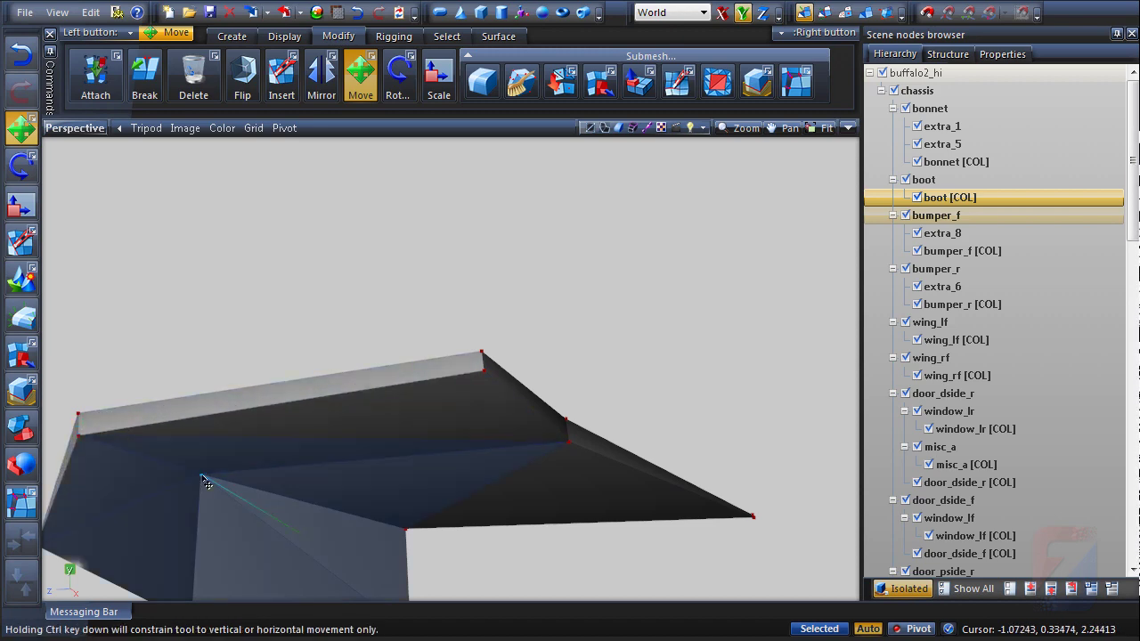
pyautogui.moveTo(535, 529); pyautogui.dragTo(498, 374, button='middle')
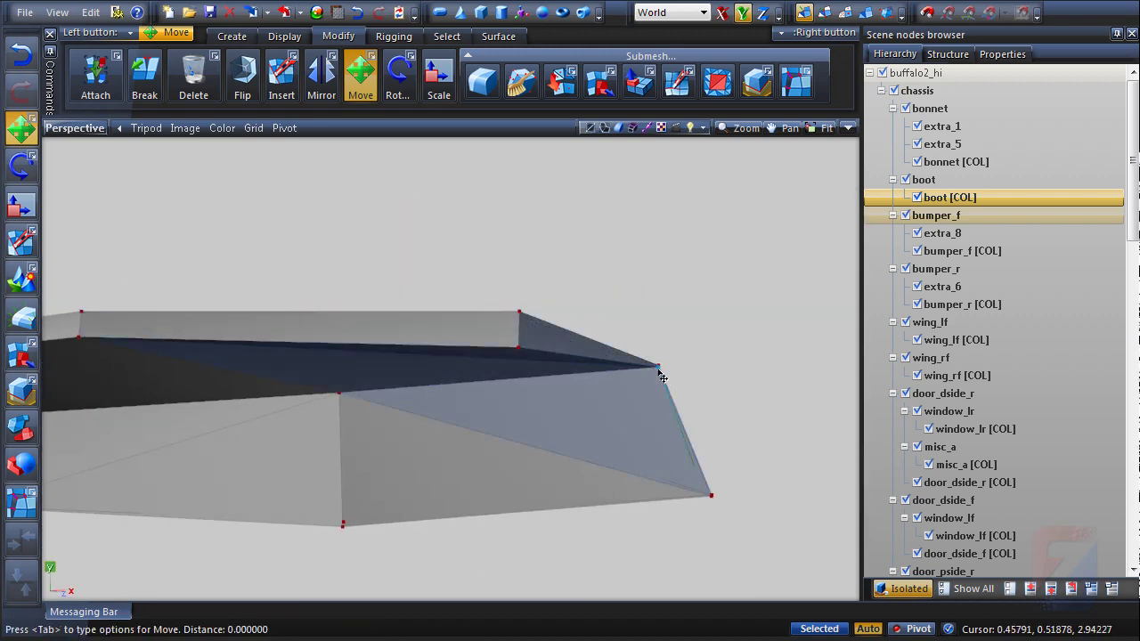
pyautogui.moveTo(669, 382); pyautogui.dragTo(520, 393, button='middle')
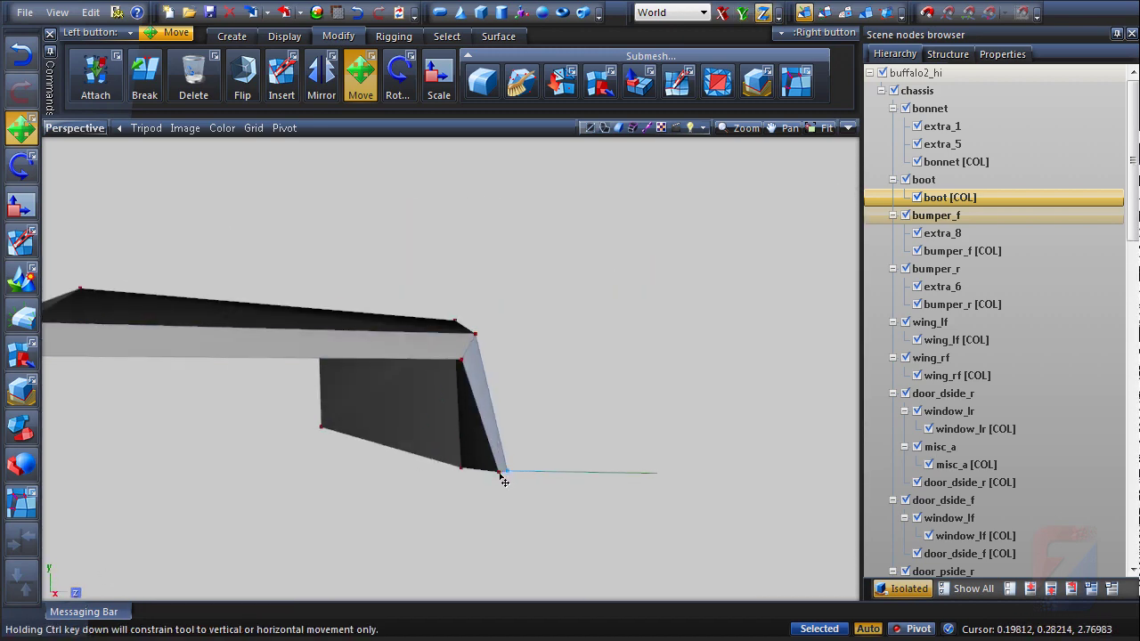
pyautogui.moveTo(450, 470); pyautogui.dragTo(428, 401, button='middle')
pyautogui.moveTo(367, 363); pyautogui.dragTo(396, 387)
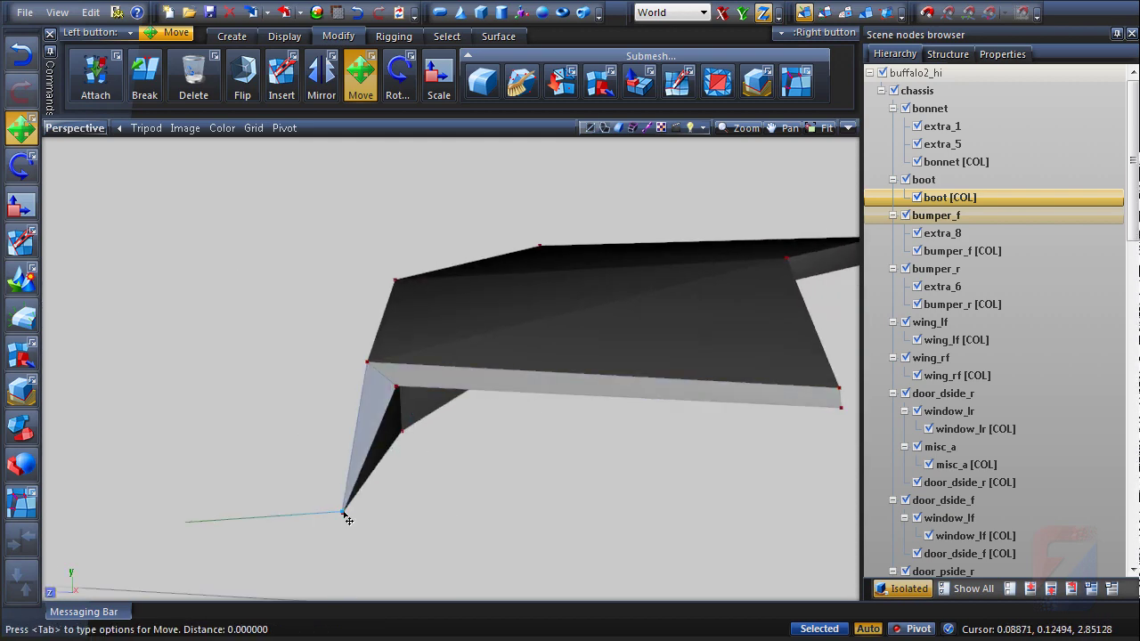
pyautogui.moveTo(368, 516); pyautogui.dragTo(614, 450, button='middle')
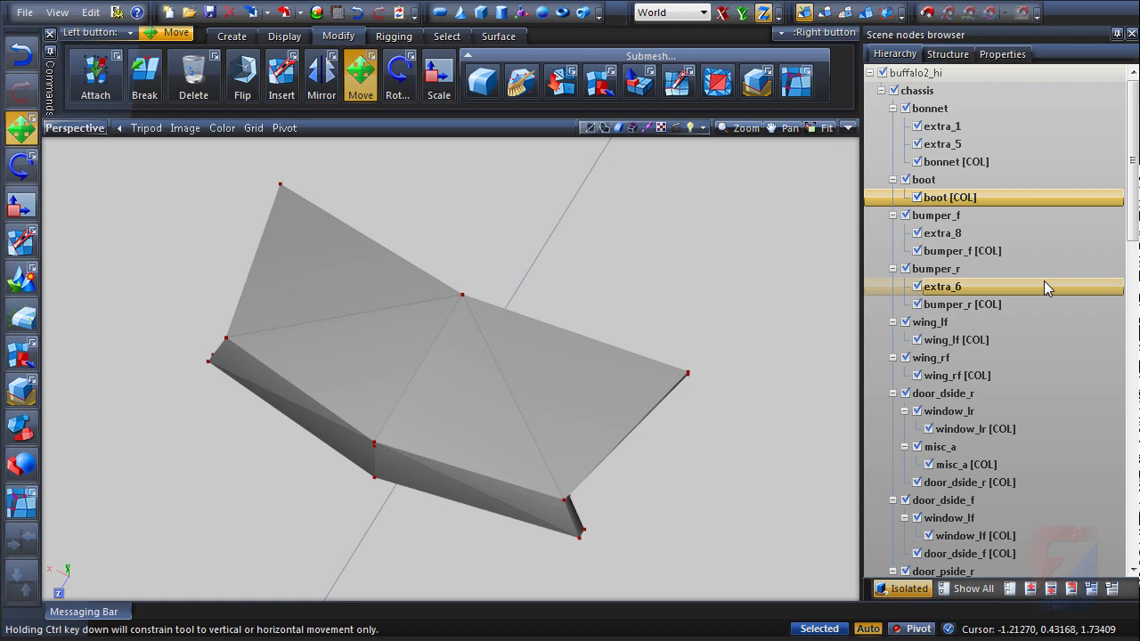
# Step: Isolate windscreen_r [COL] and move its edge vertices along the world Z and Y axes to thicken the glass
pyautogui.click(910, 592)
pyautogui.moveTo(699, 378); pyautogui.dragTo(447, 368, button='middle')
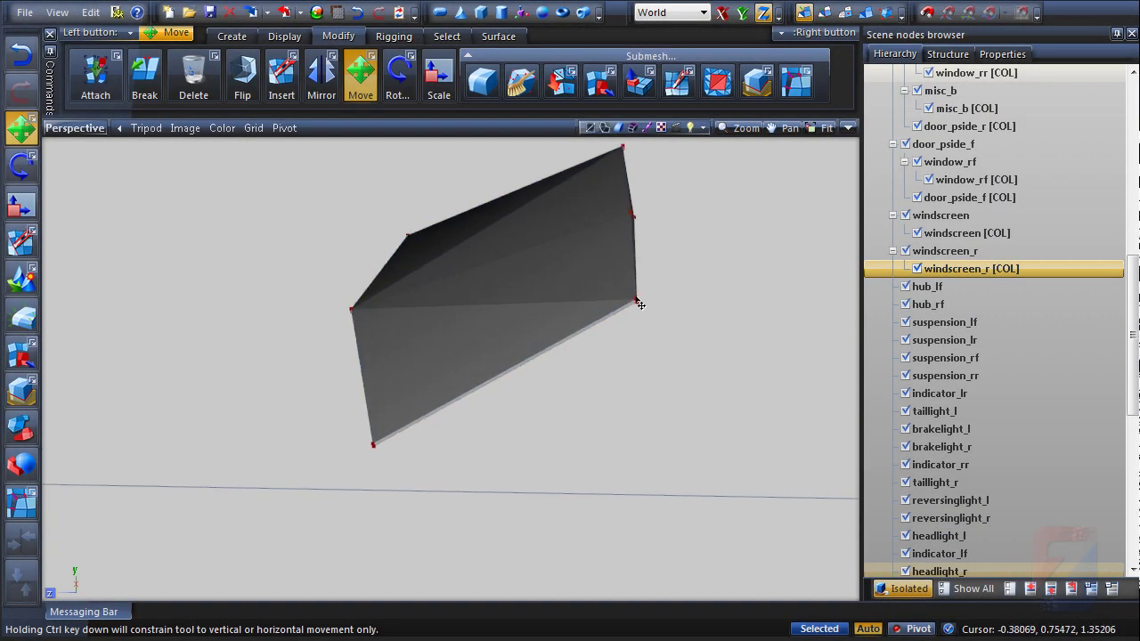
pyautogui.moveTo(379, 455); pyautogui.dragTo(400, 362, button='middle')
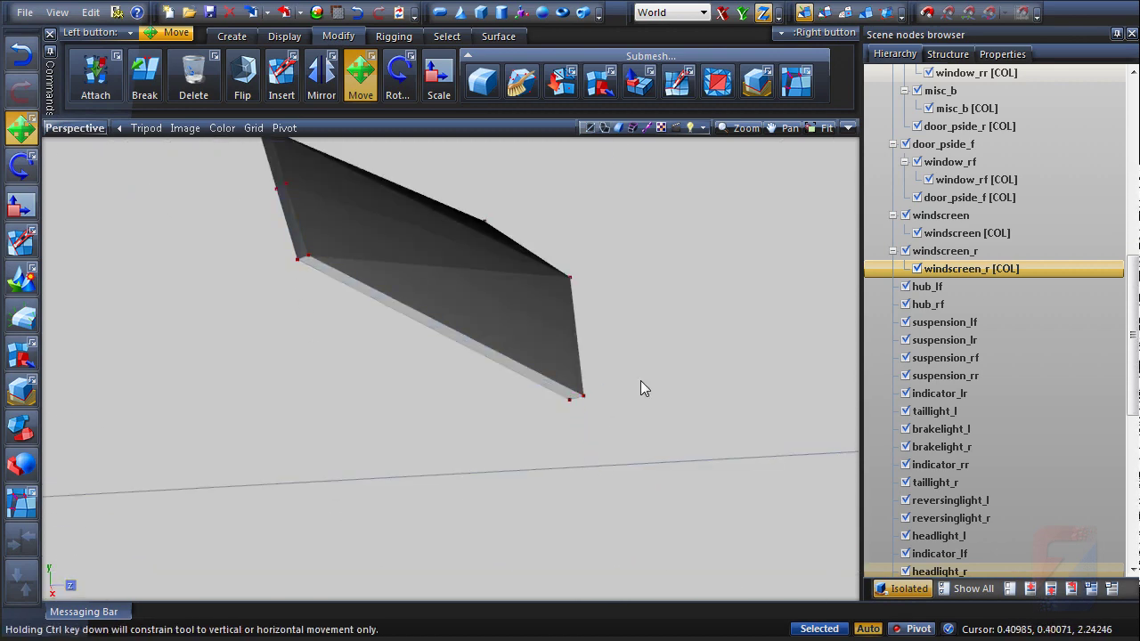
pyautogui.moveTo(641, 380); pyautogui.dragTo(46, 564, button='middle')
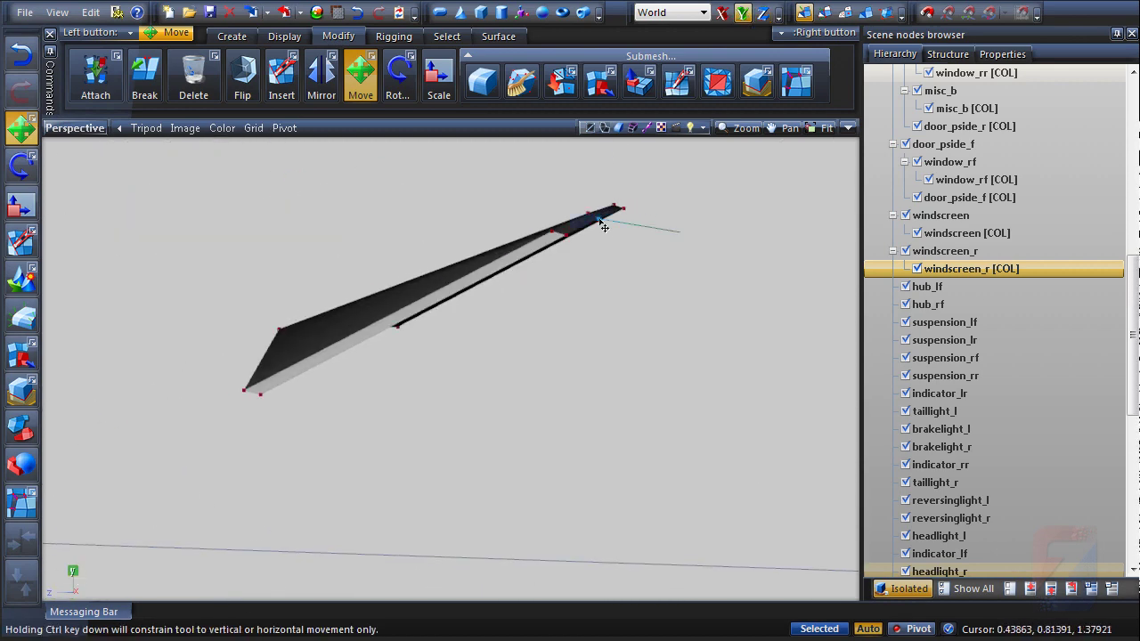
pyautogui.moveTo(566, 235); pyautogui.dragTo(568, 243)
pyautogui.moveTo(623, 208); pyautogui.dragTo(624, 217)
pyautogui.moveTo(625, 217); pyautogui.dragTo(668, 533, button='middle')
# Step: Leave isolation, select all the collision meshes and recalculate their normals with the Calculate tool
pyautogui.click(903, 589)
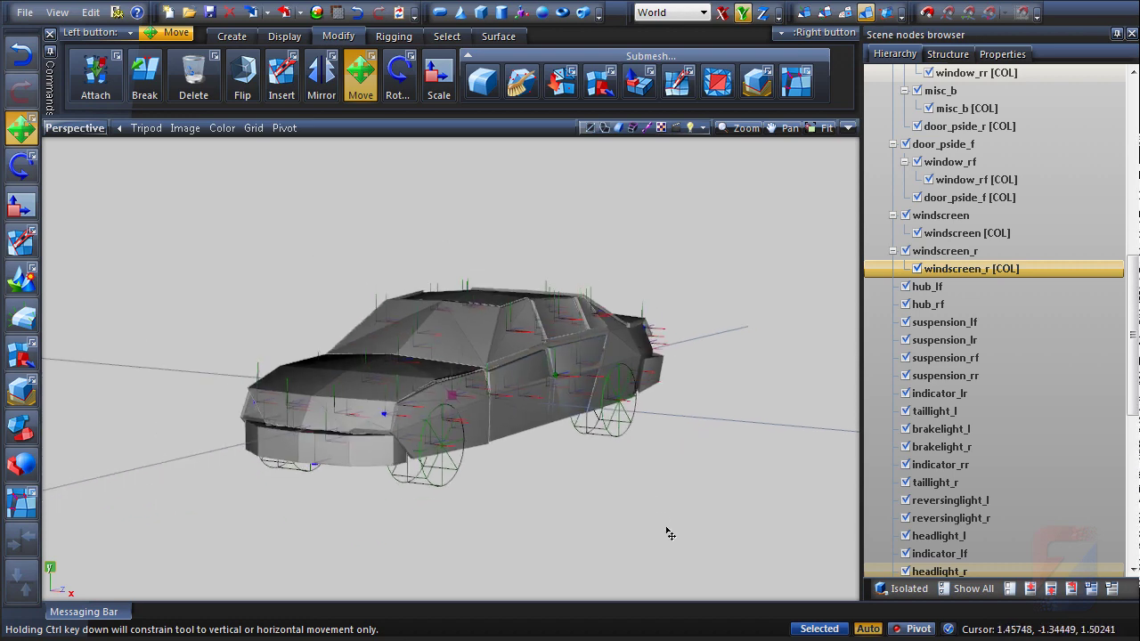
pyautogui.moveTo(708, 333); pyautogui.dragTo(704, 337, button='middle')
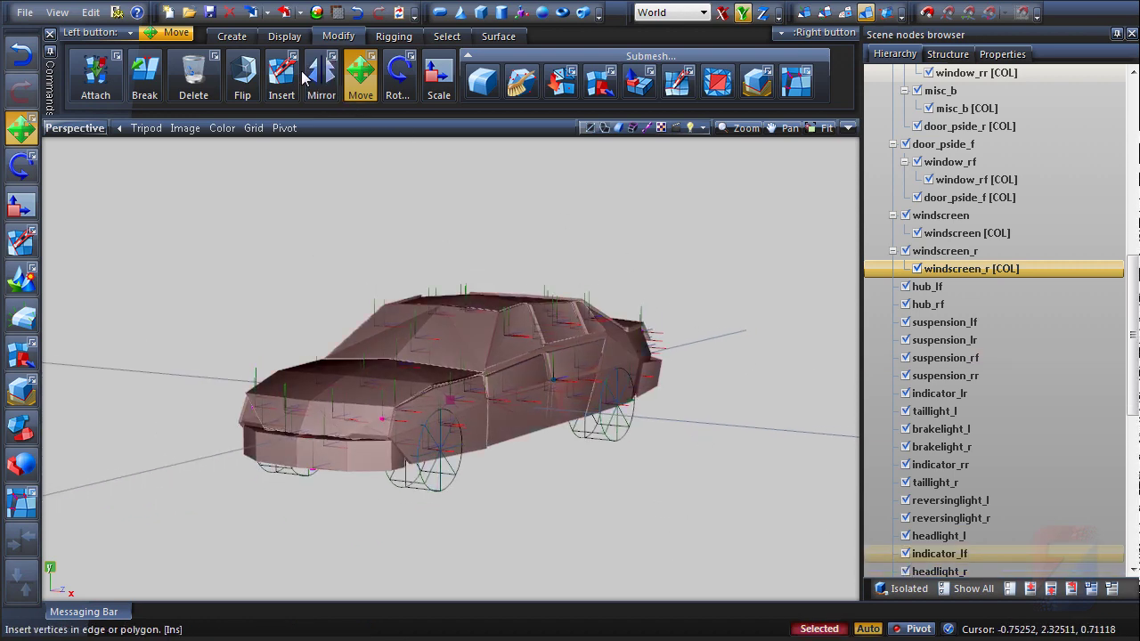
pyautogui.click(493, 35)
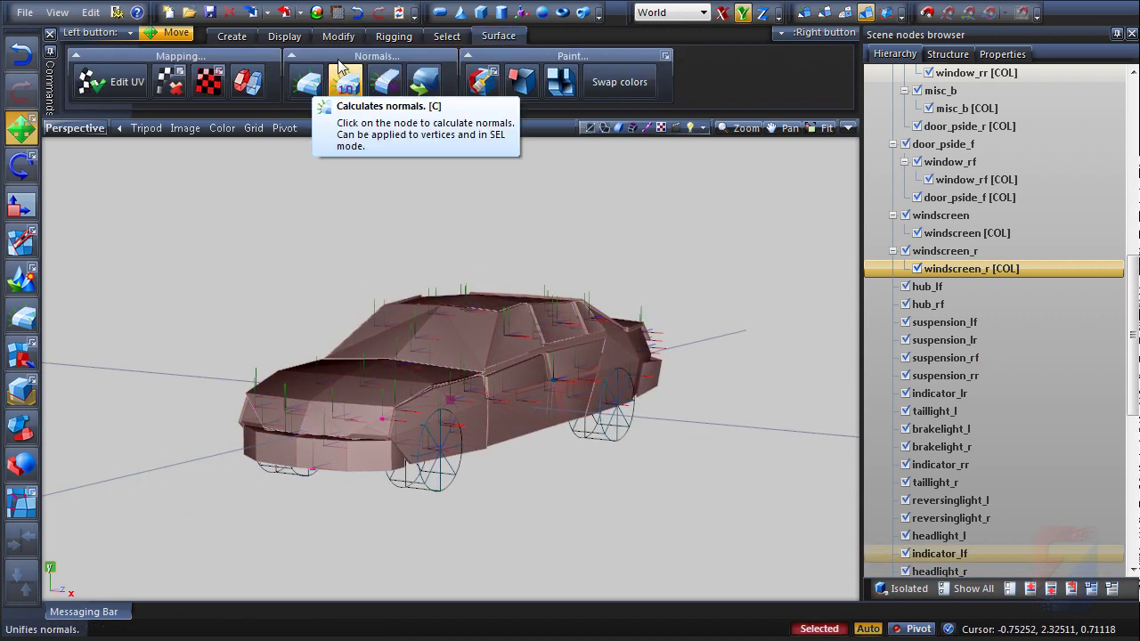
pyautogui.click(307, 84)
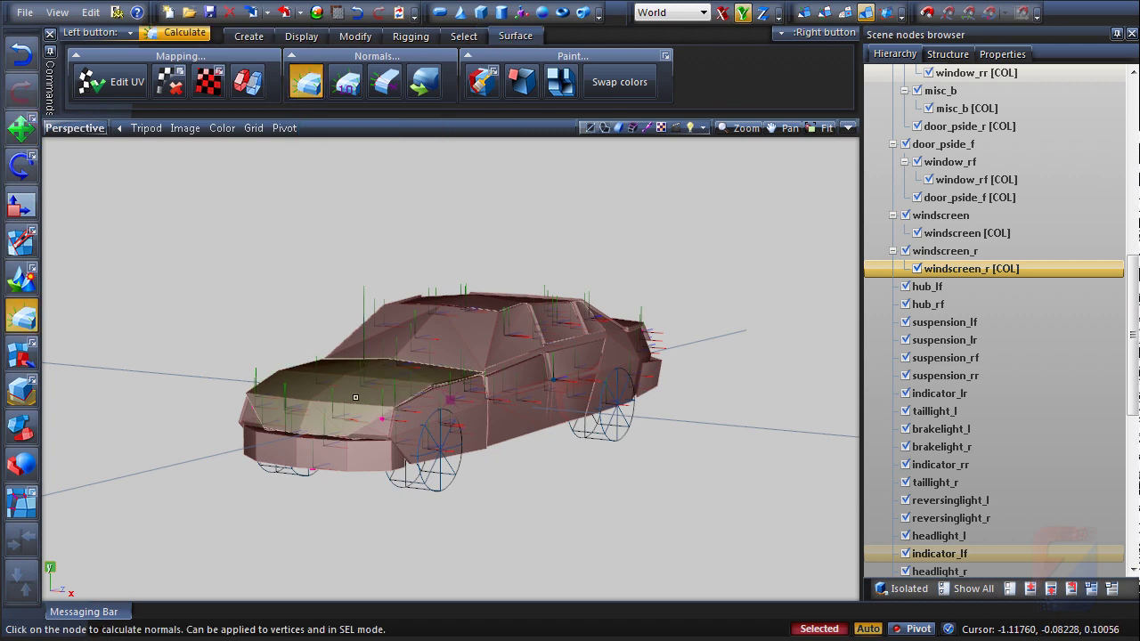
pyautogui.moveTo(645, 451); pyautogui.dragTo(762, 516, button='middle')
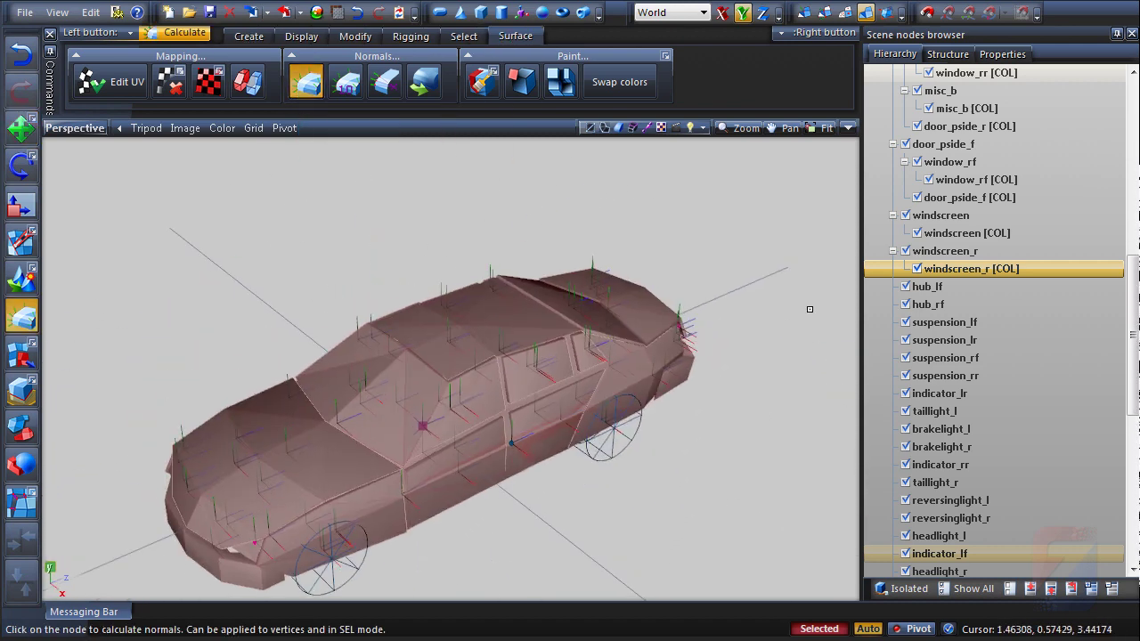
# Step: Switch the scene to the L0 state of the car and turn off selected mode
pyautogui.click(960, 54)
pyautogui.click(929, 79)
pyautogui.click(881, 77)
pyautogui.scroll(-2, 678, 383)
pyautogui.press('space')
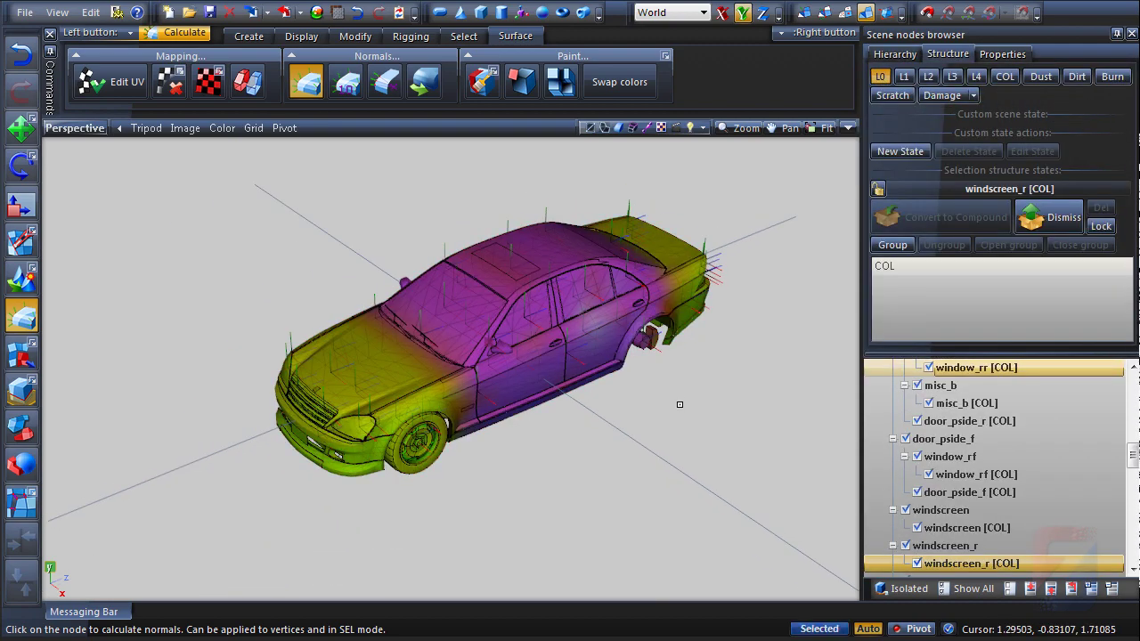
# Step: Select the L0 car meshes, enable Tangents in their vertex format and apply the change
pyautogui.moveTo(680, 405); pyautogui.dragTo(338, 486, button='middle')
pyautogui.click(1003, 54)
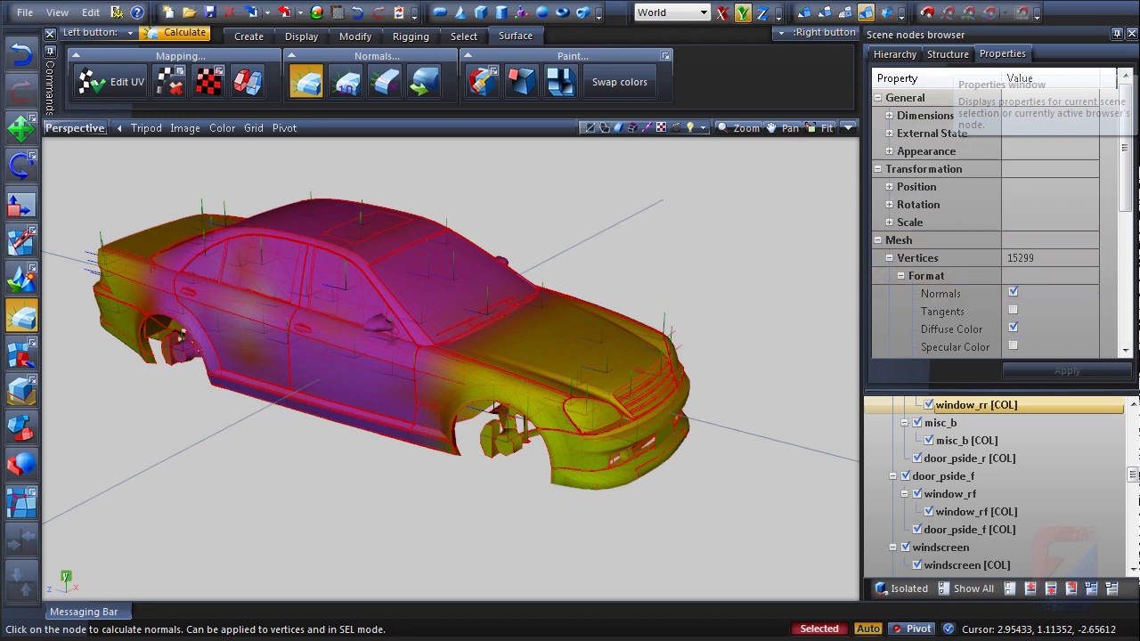
pyautogui.scroll(-3, 961, 207)
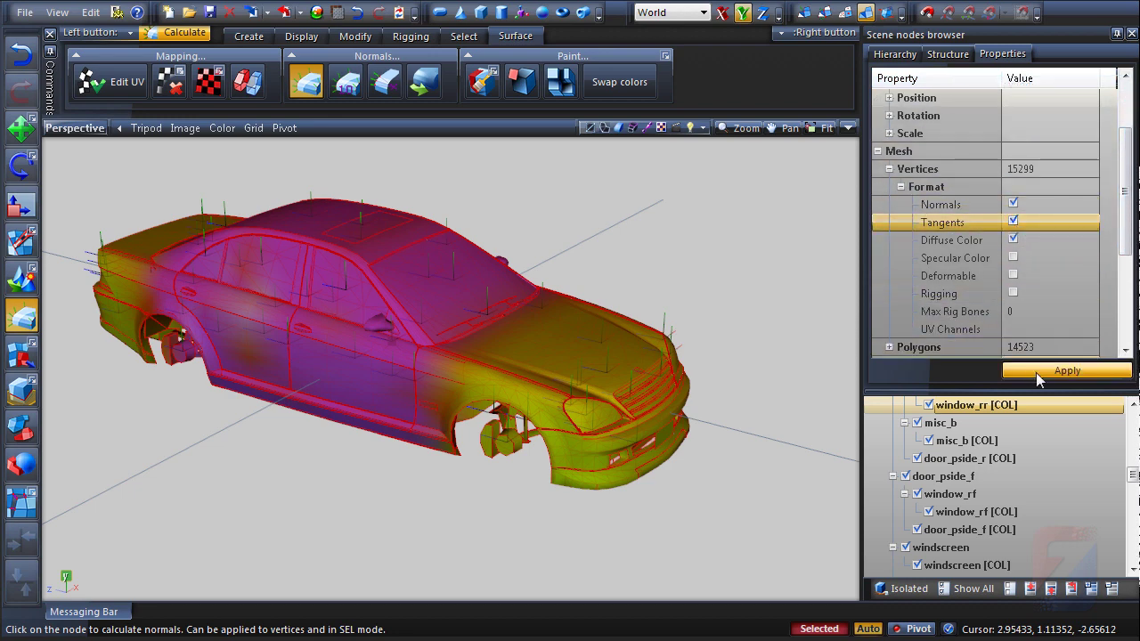
pyautogui.click(1036, 372)
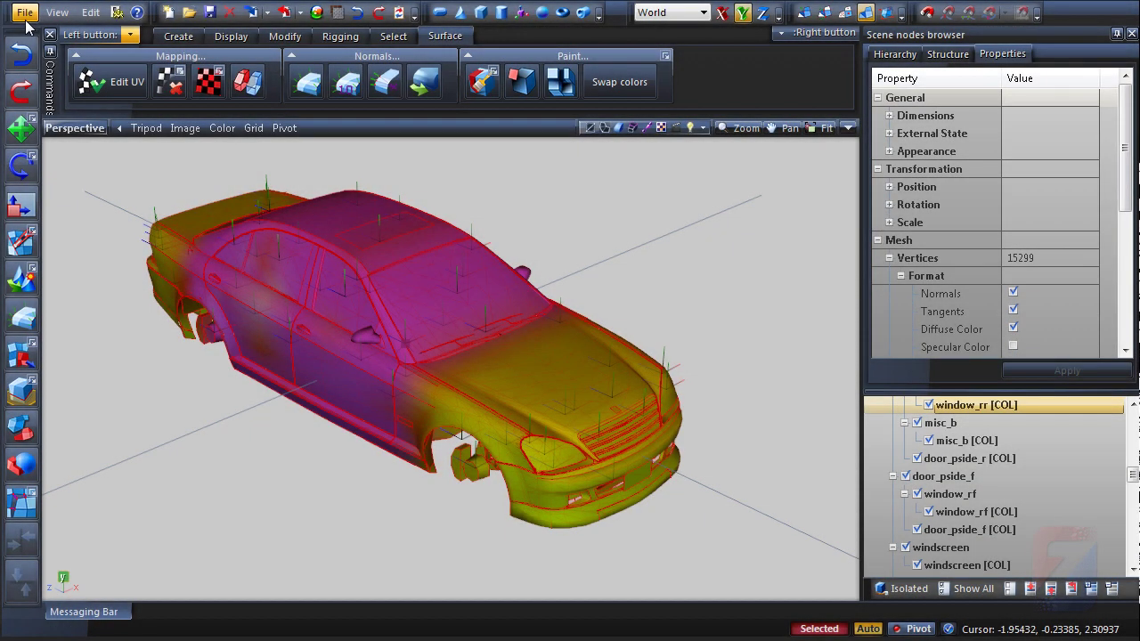
# Step: Save the scene over schafter_gta5.z3d in the GTA5 folder and confirm the overwrite
pyautogui.click(24, 13)
pyautogui.click(59, 96)
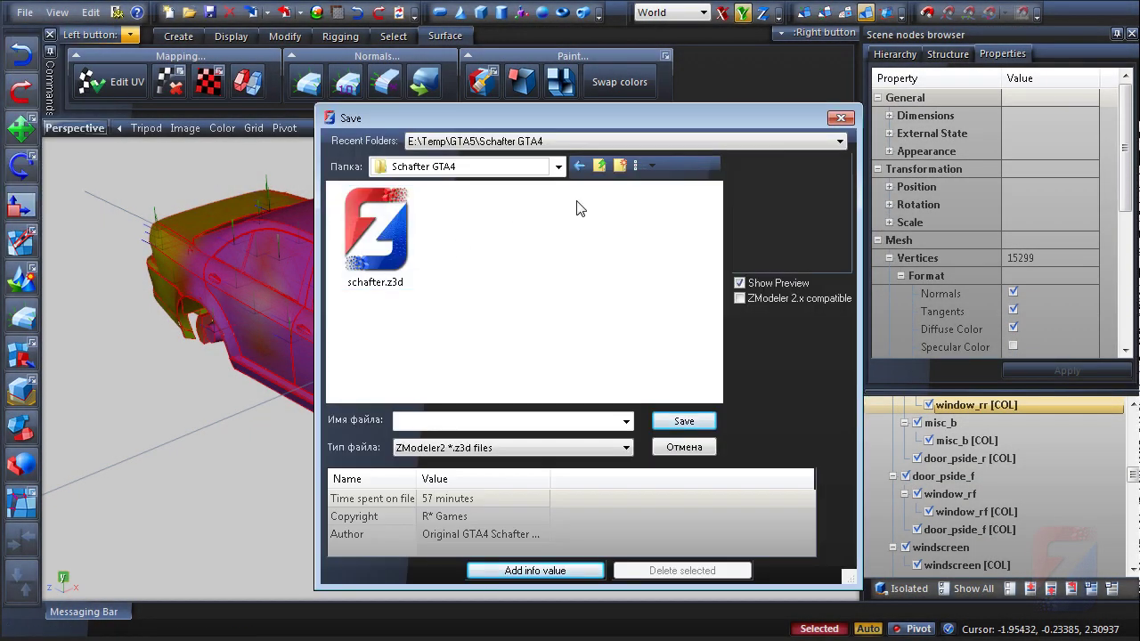
pyautogui.click(599, 167)
pyautogui.click(375, 250)
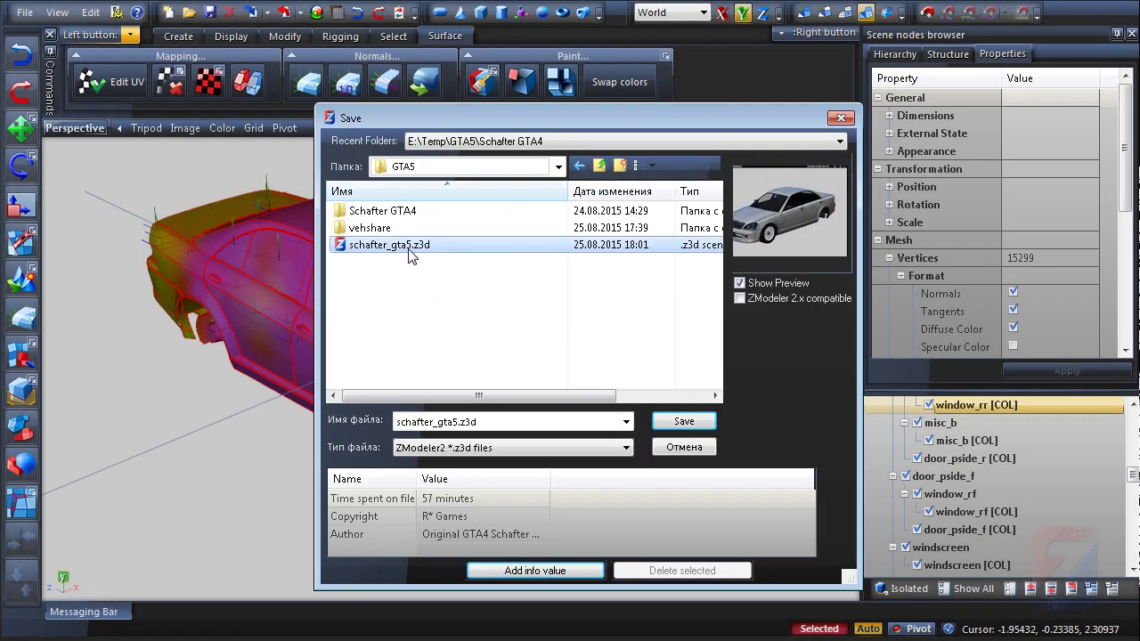
pyautogui.click(684, 422)
pyautogui.click(624, 356)
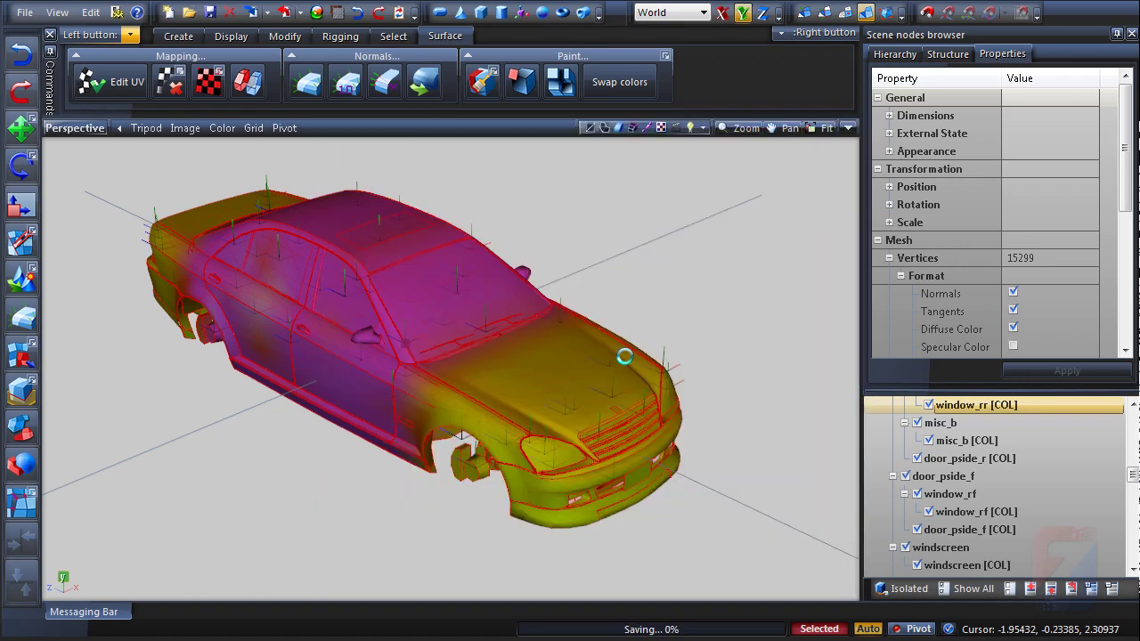